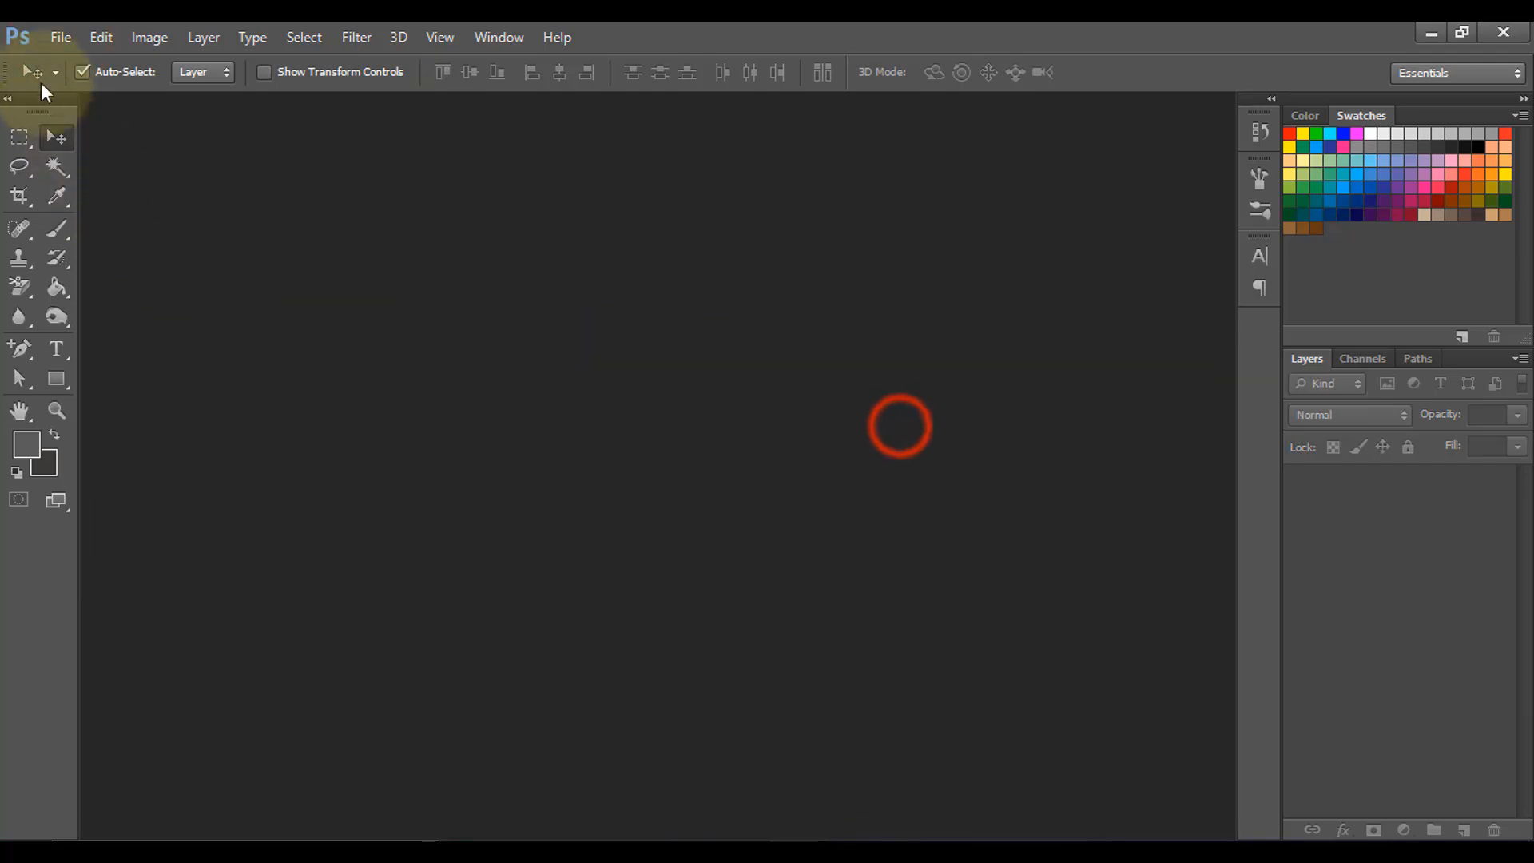
Create a new 700 × 300 pixel document at 72 pixels/inch in RGB Color with a white background.
left_click(55, 36)
left_click(82, 62)
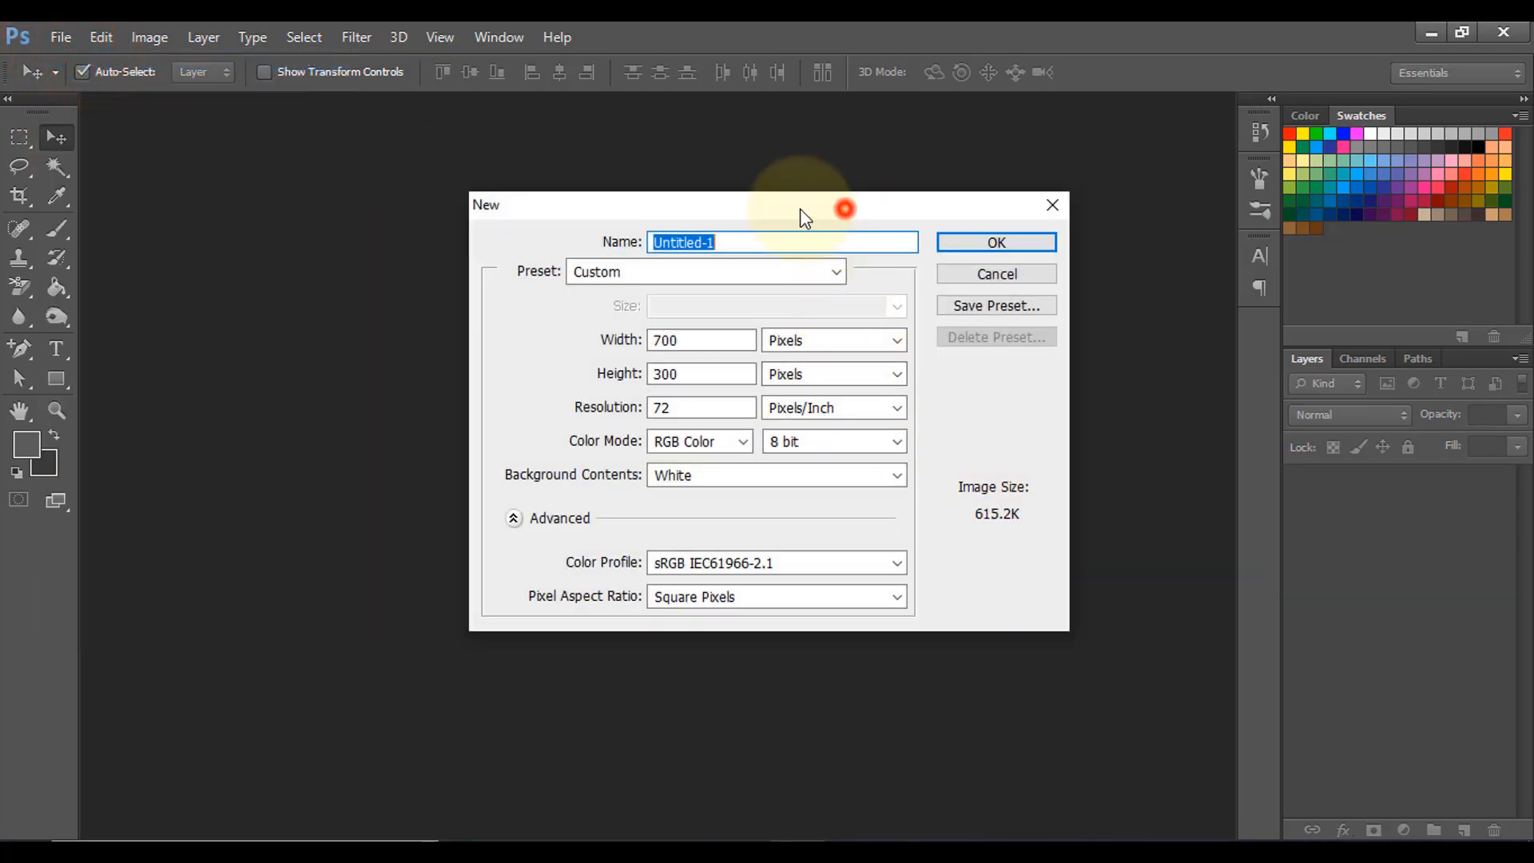
left_click_drag(799, 208, 793, 209)
left_click(650, 339)
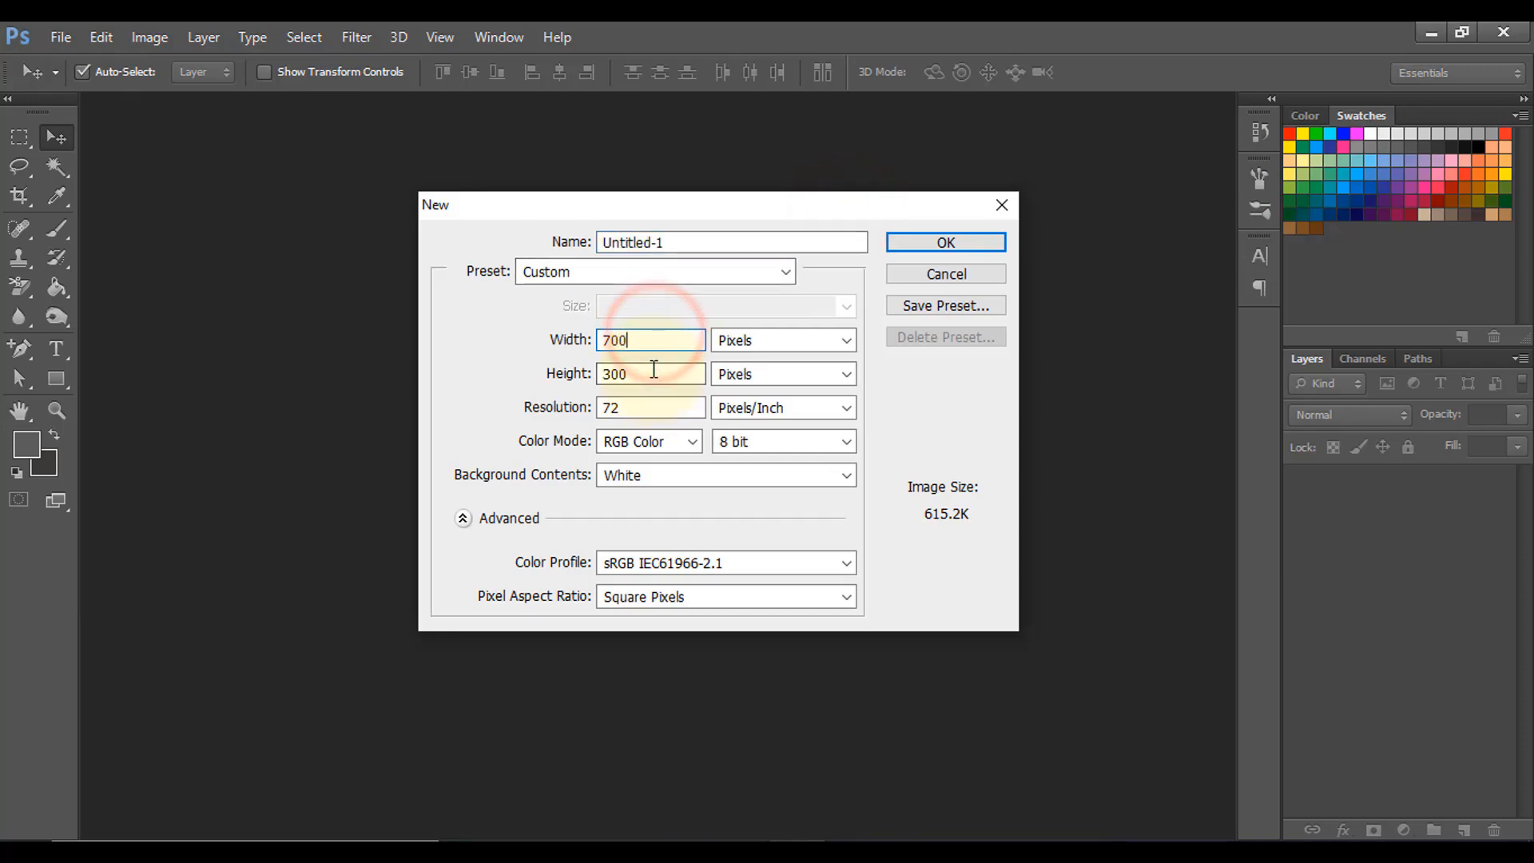
left_click(653, 369)
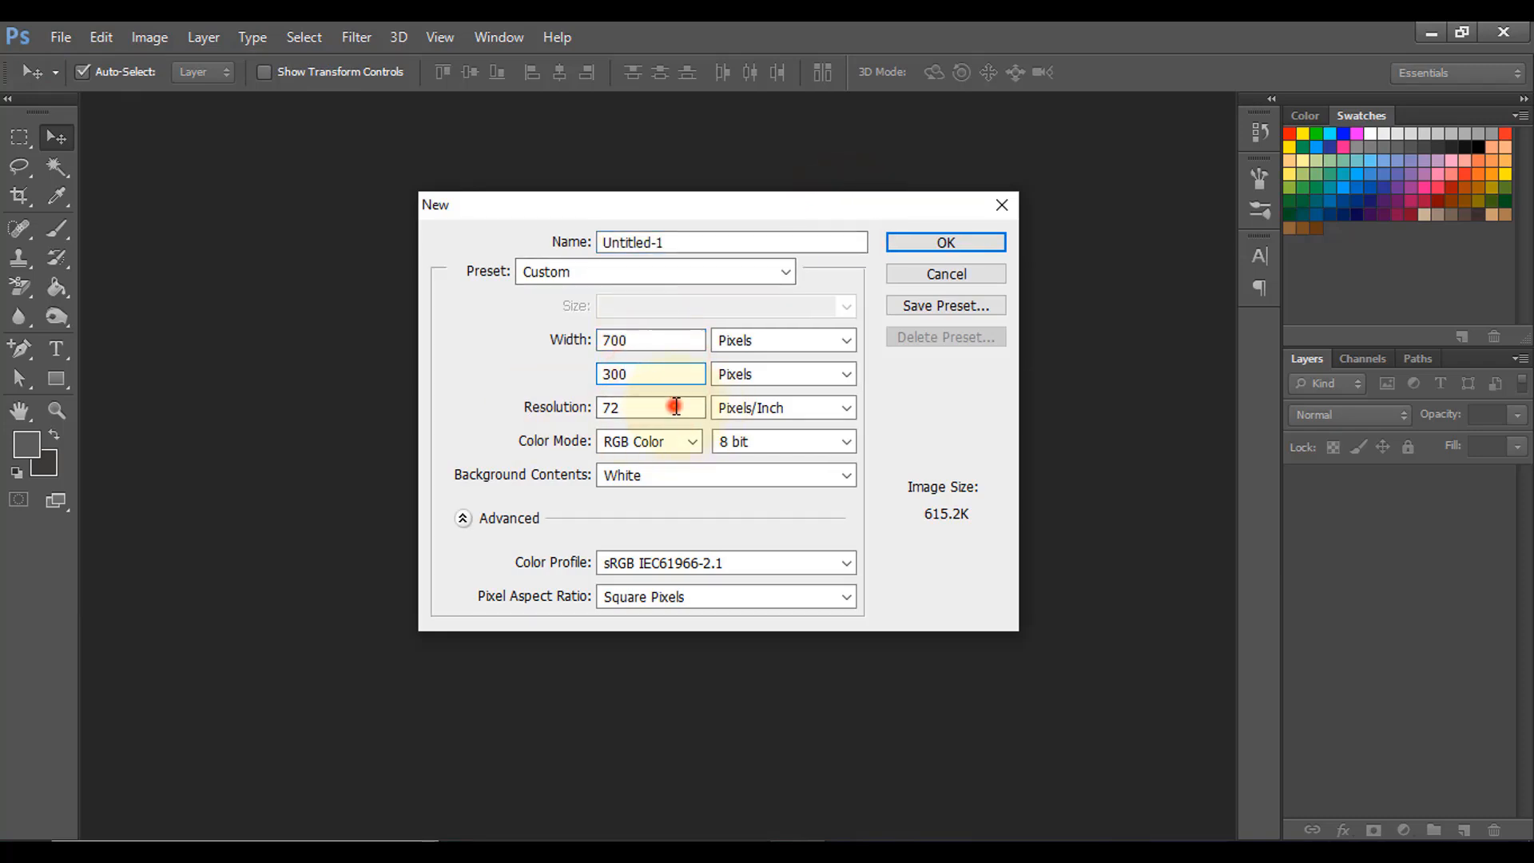
left_click(676, 406)
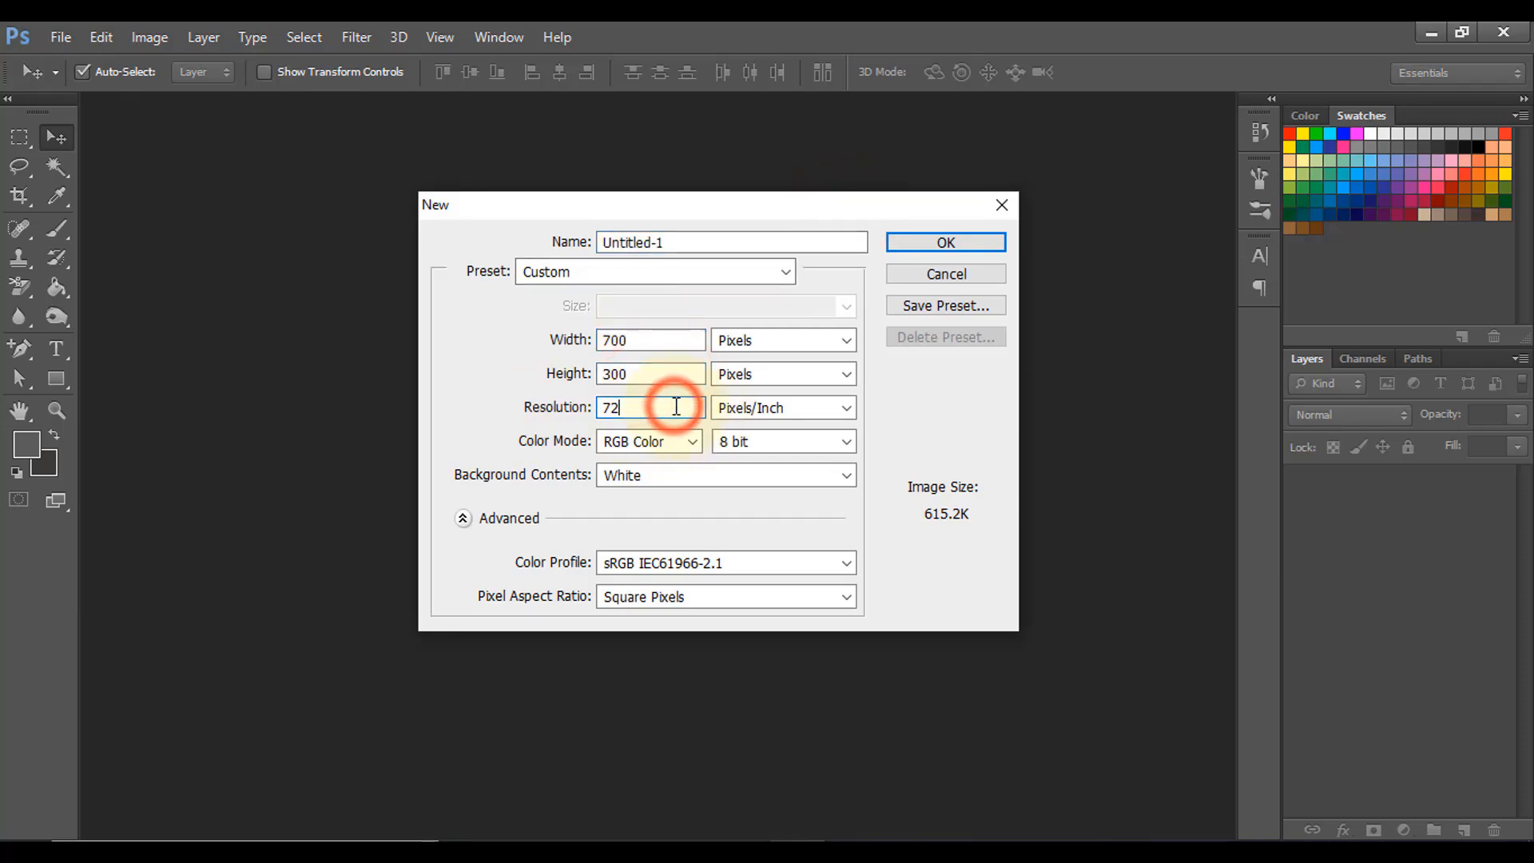
left_click(655, 454)
left_click(653, 495)
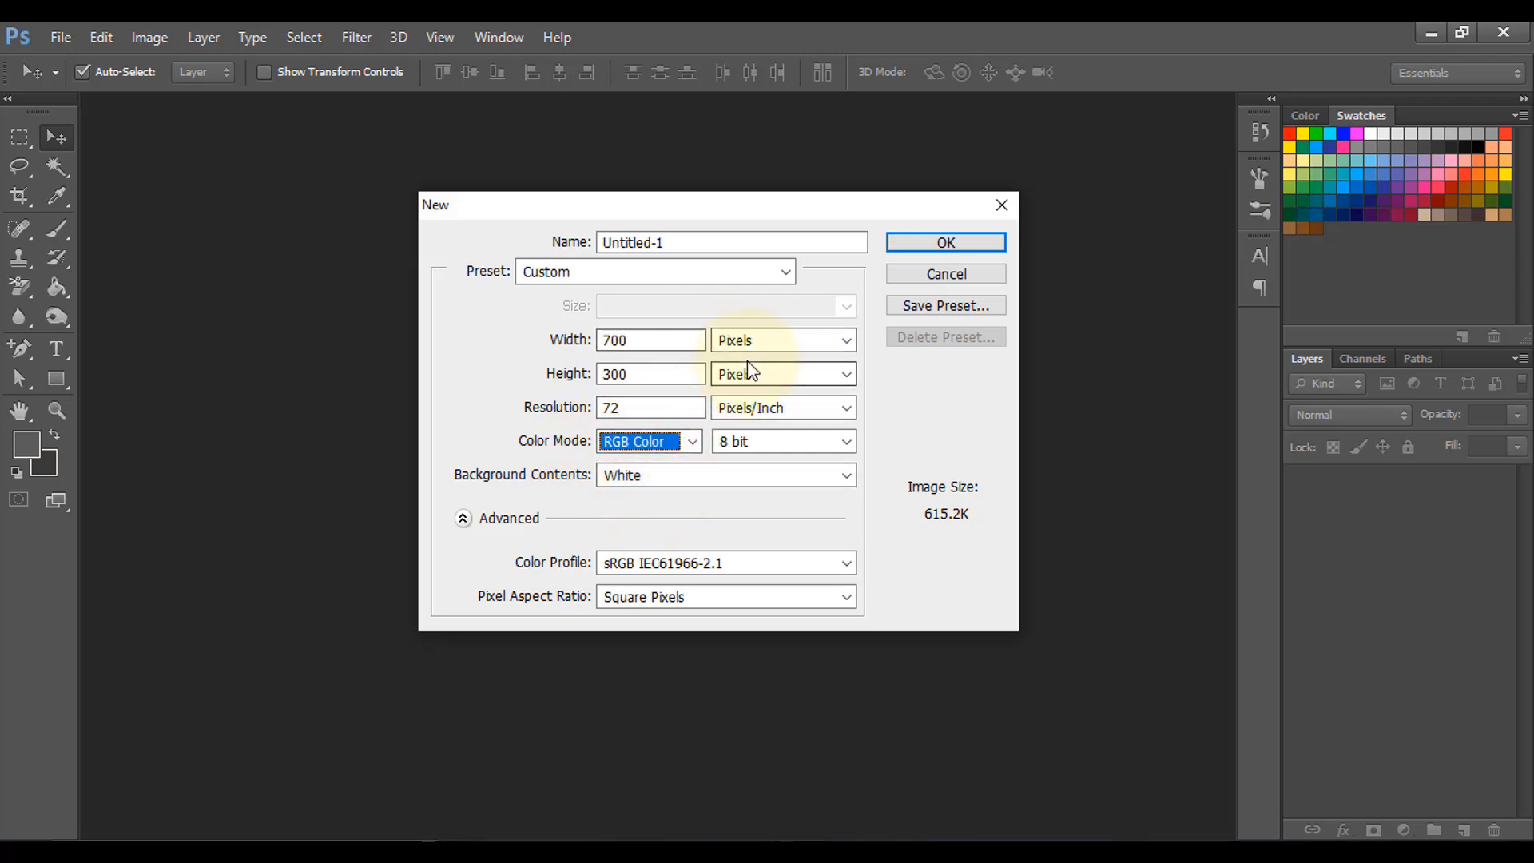
key("Return")
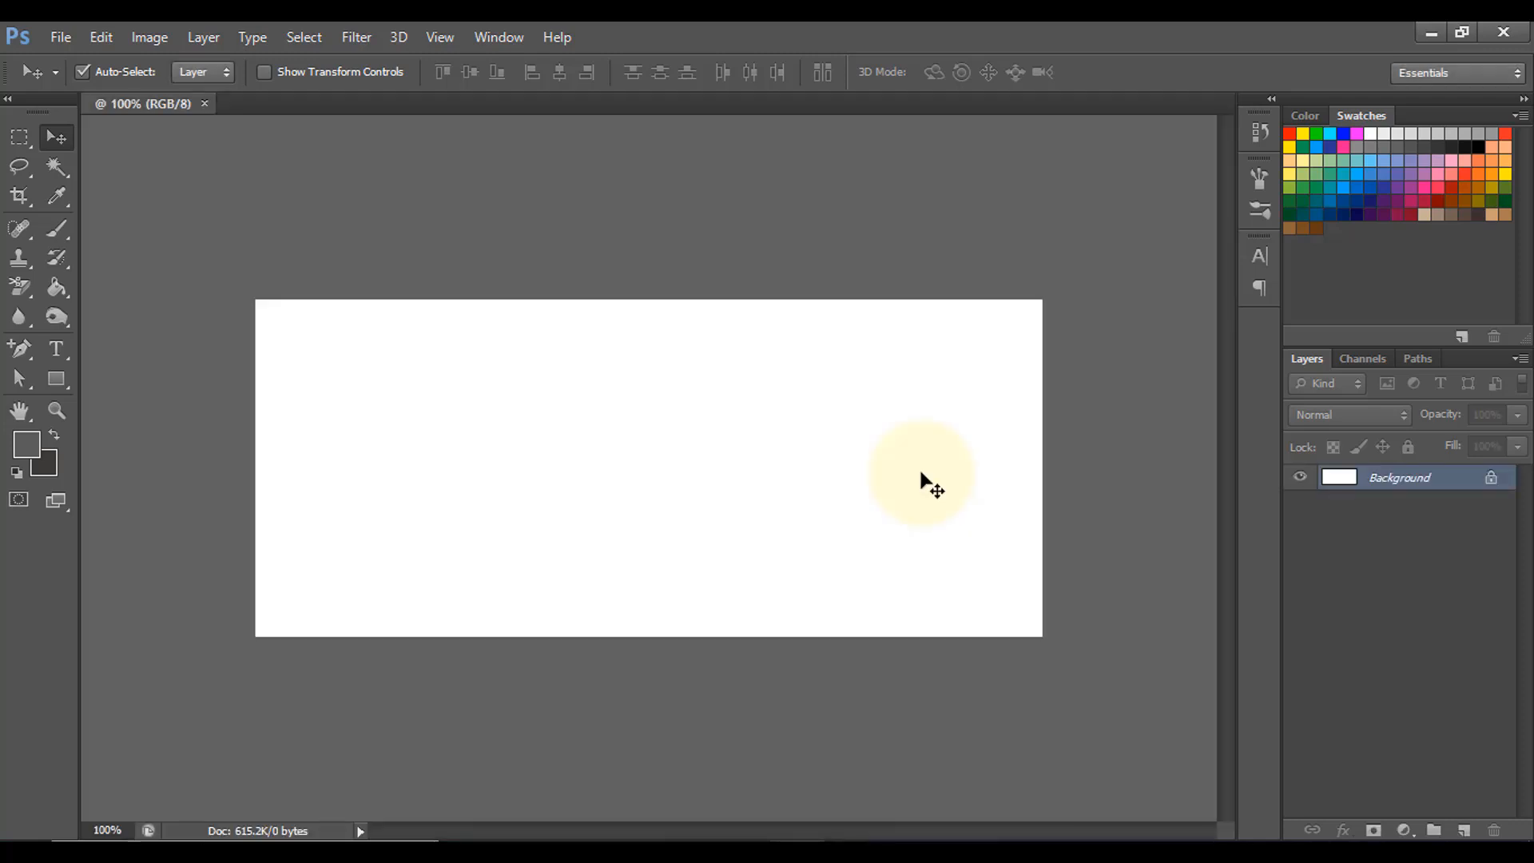
Draw a rectangle shape about 245 × 353 px covering the left third of the canvas from top to bottom.
scroll(816, 513, "up", 1)
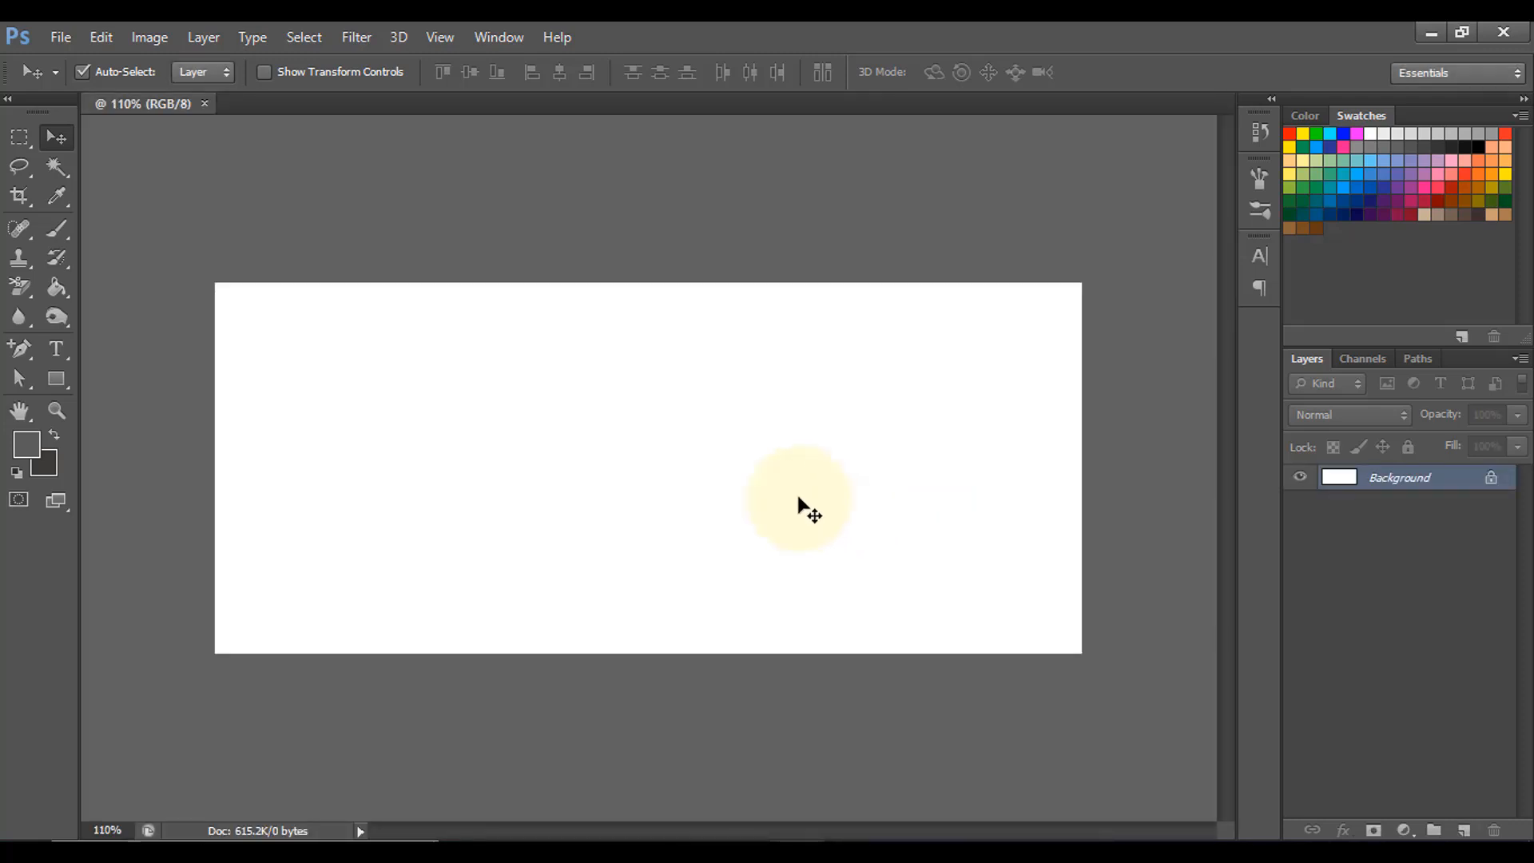
left_click(63, 374)
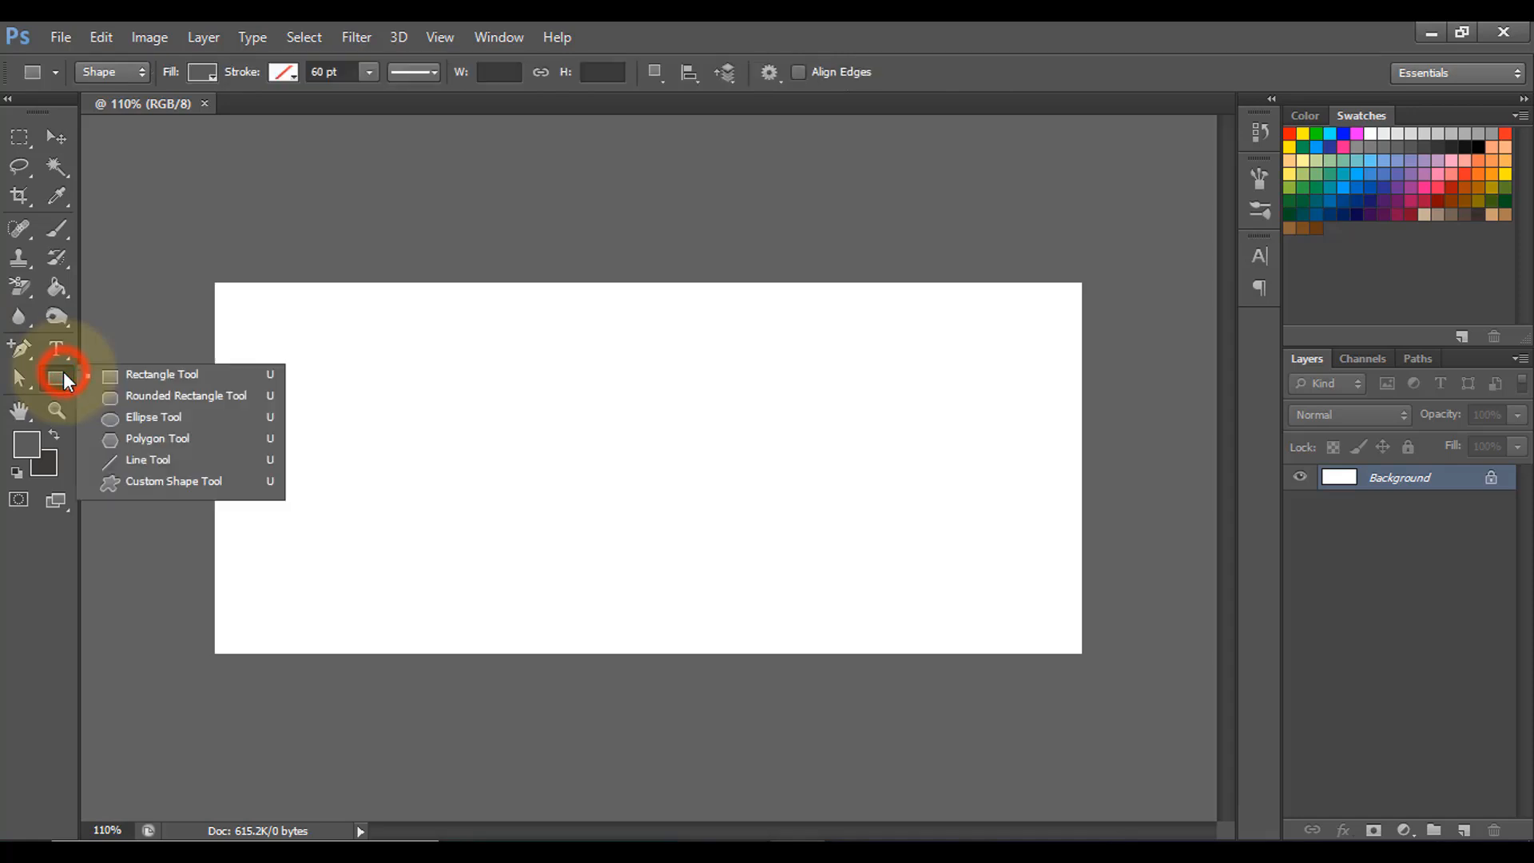
left_click(146, 376)
left_click_drag(216, 274, 517, 708)
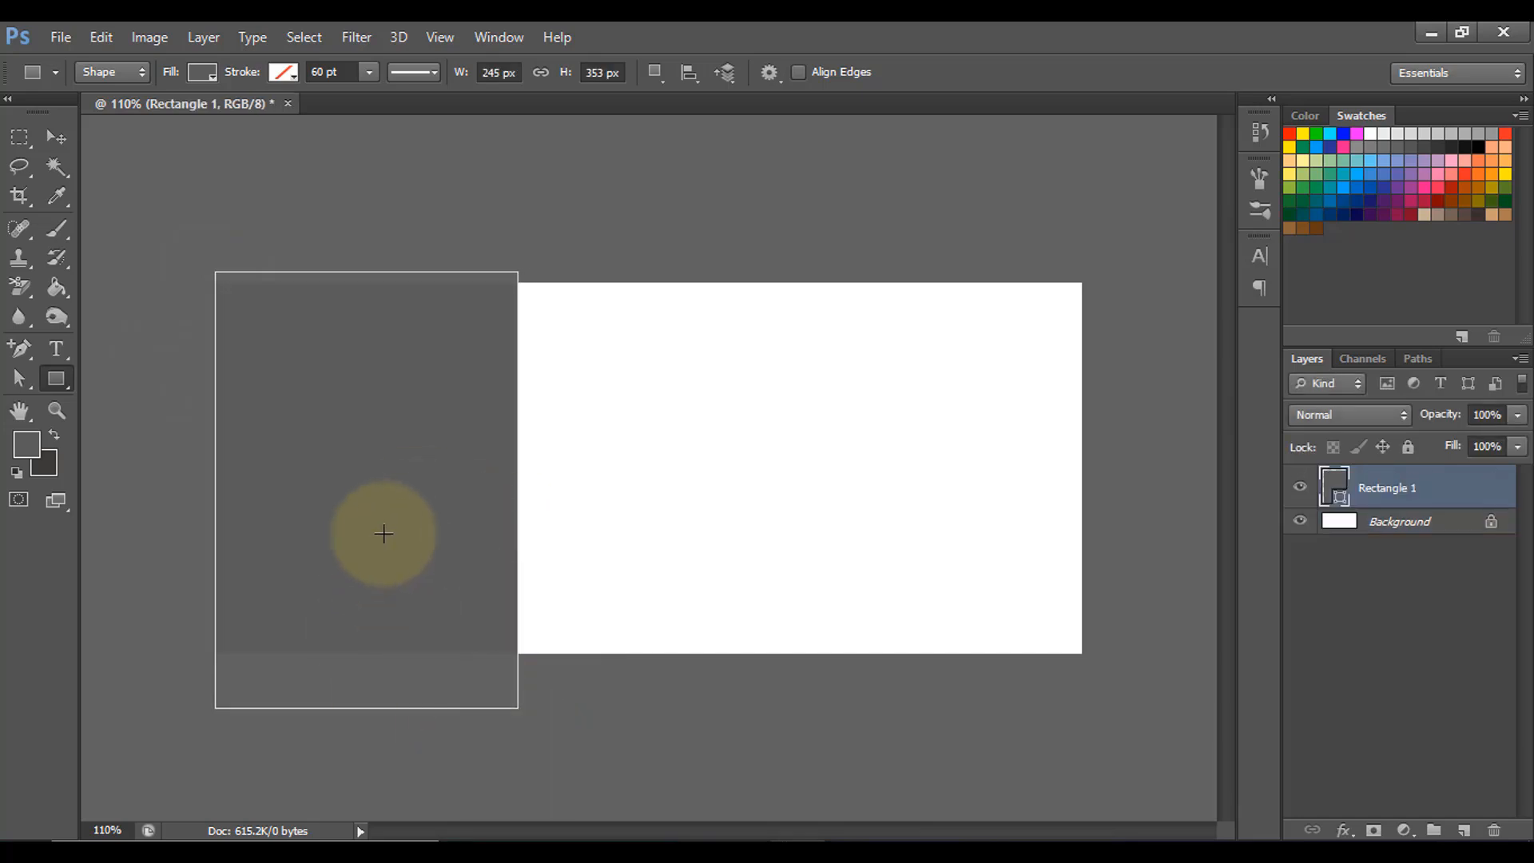
Change the rectangle's fill to the bright blue #08bdd8 and deselect its path.
left_click(205, 68)
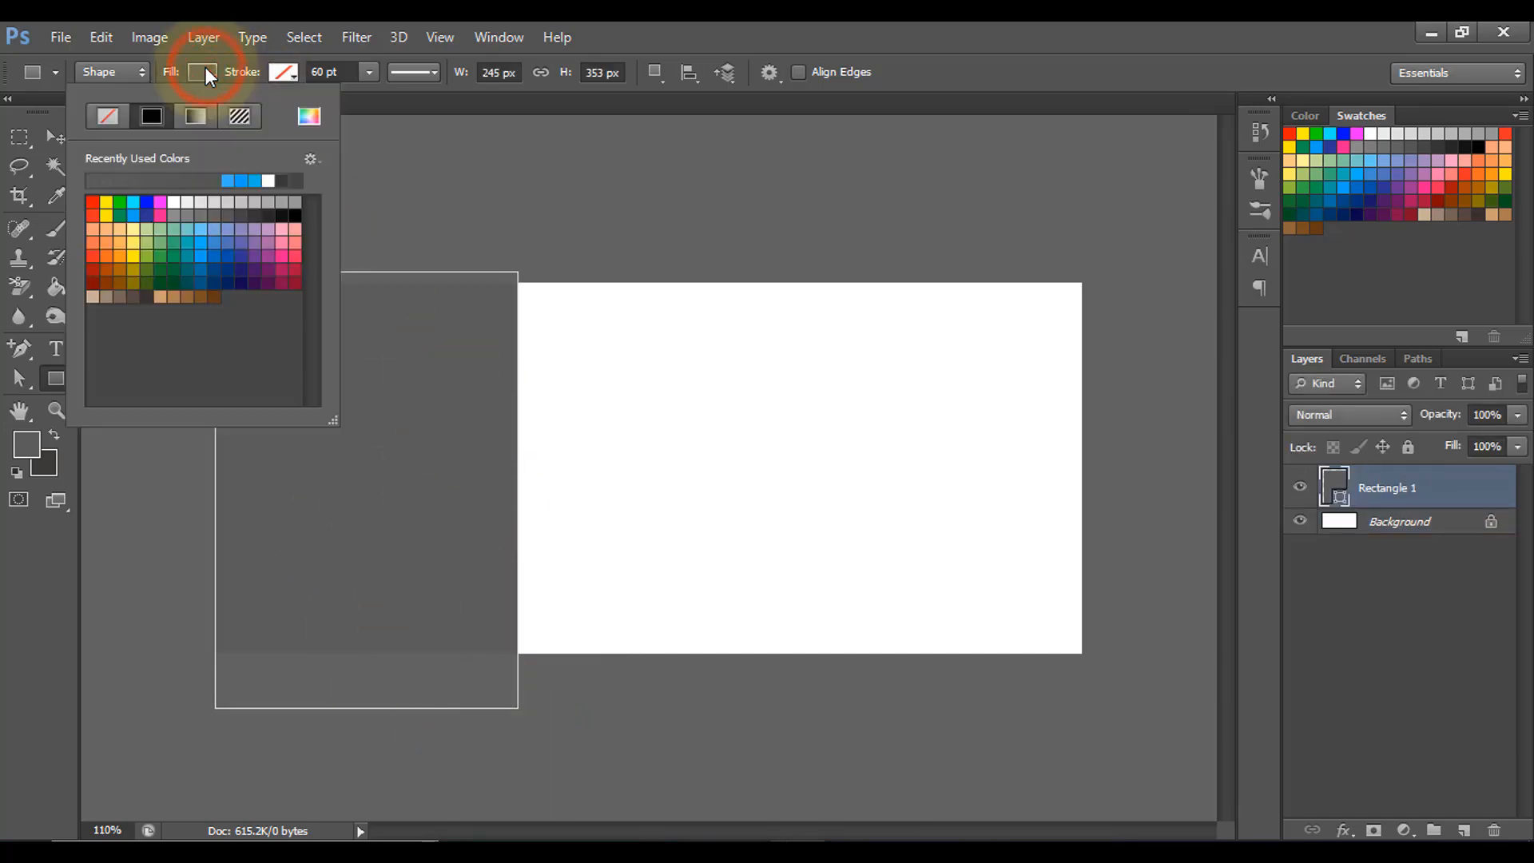
left_click(322, 117)
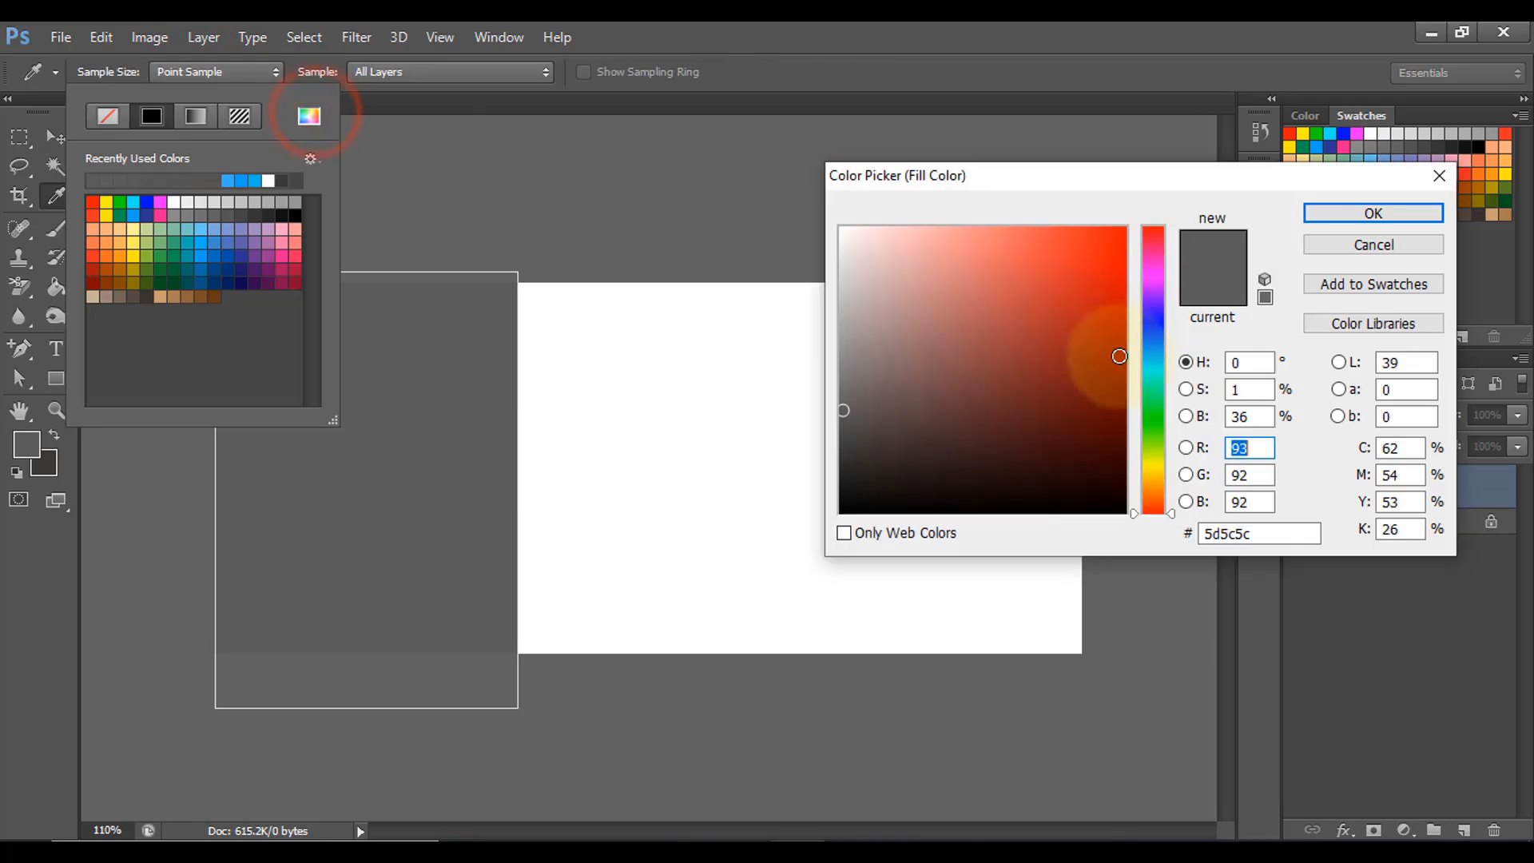
left_click_drag(1161, 352, 1159, 363)
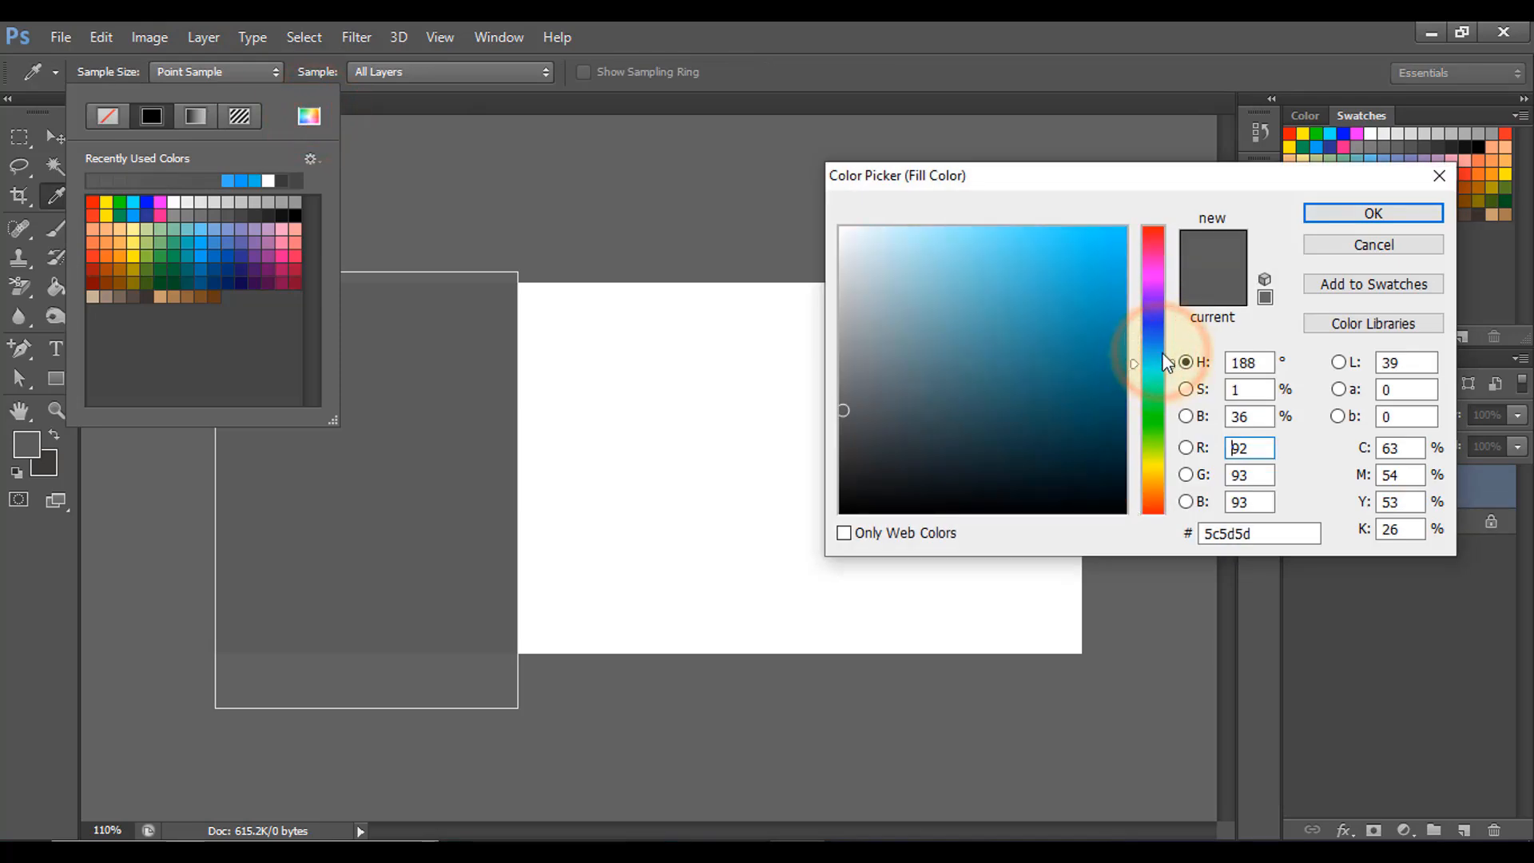
left_click(1123, 280)
left_click_drag(1123, 280, 1120, 261)
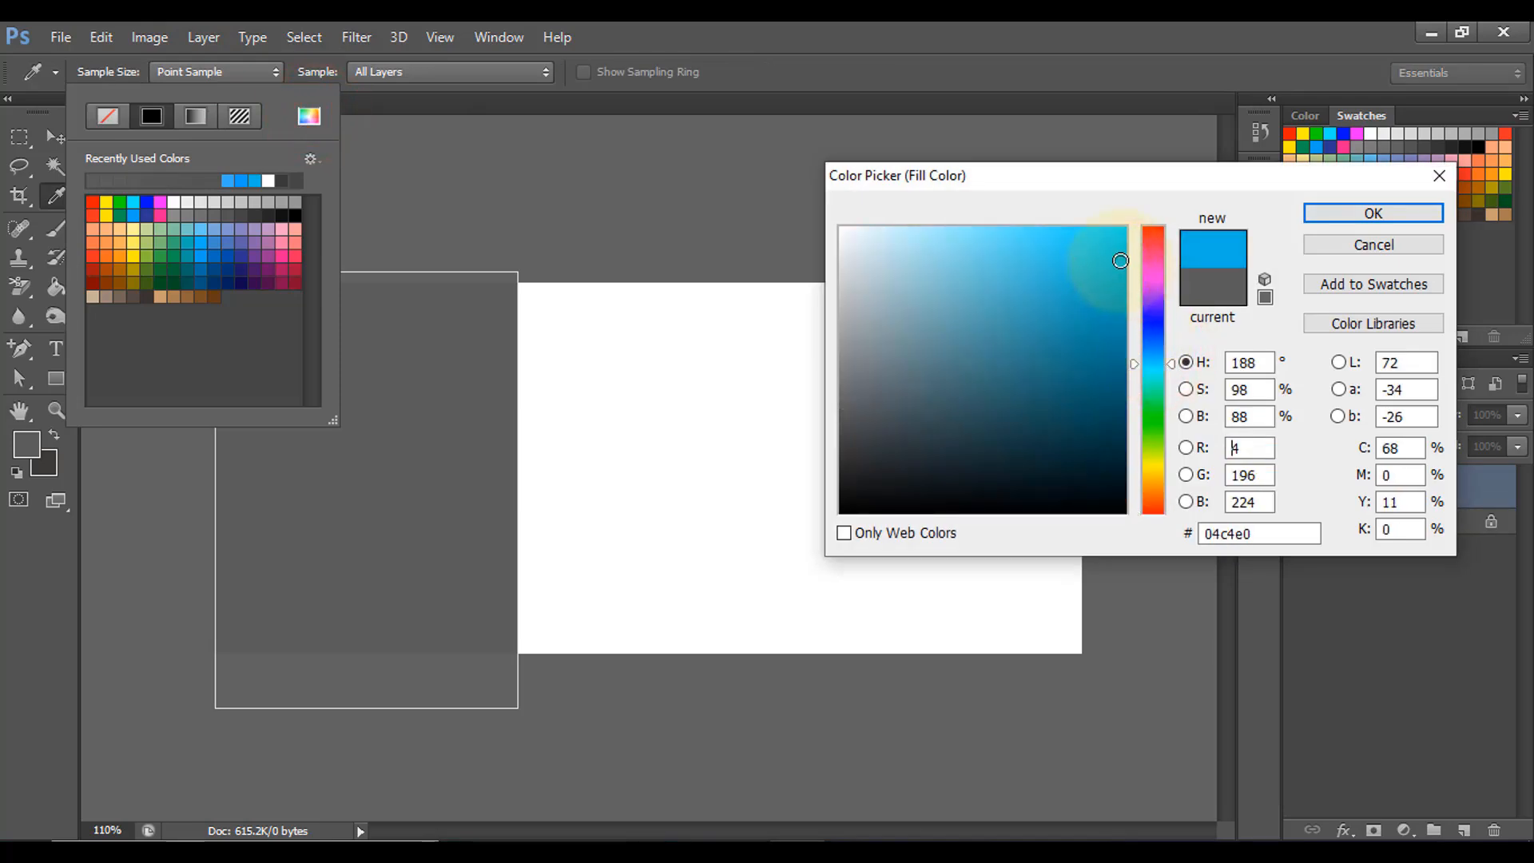
left_click(1364, 214)
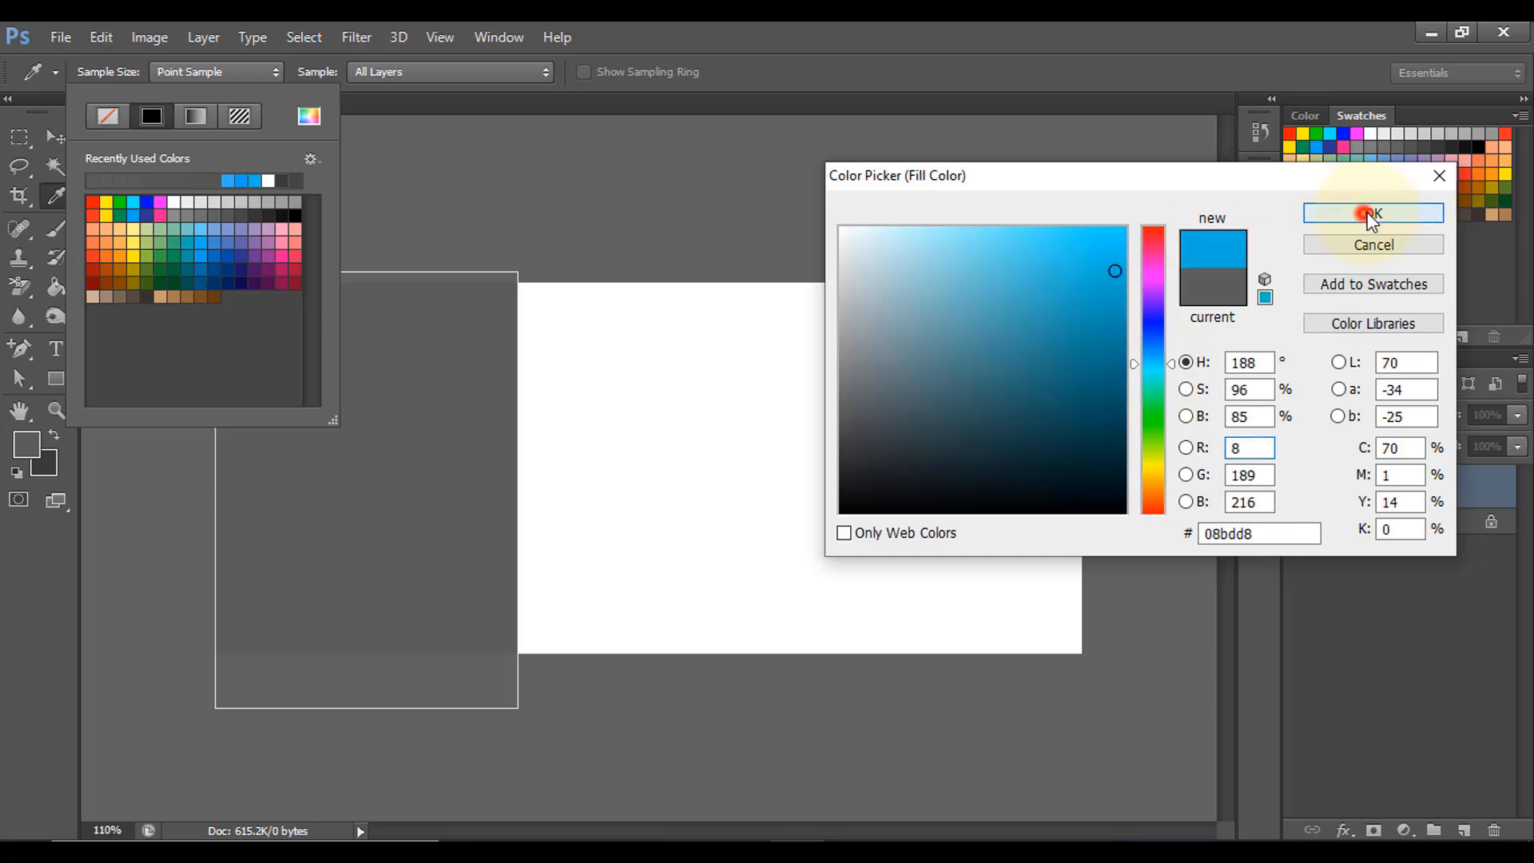
left_click(202, 72)
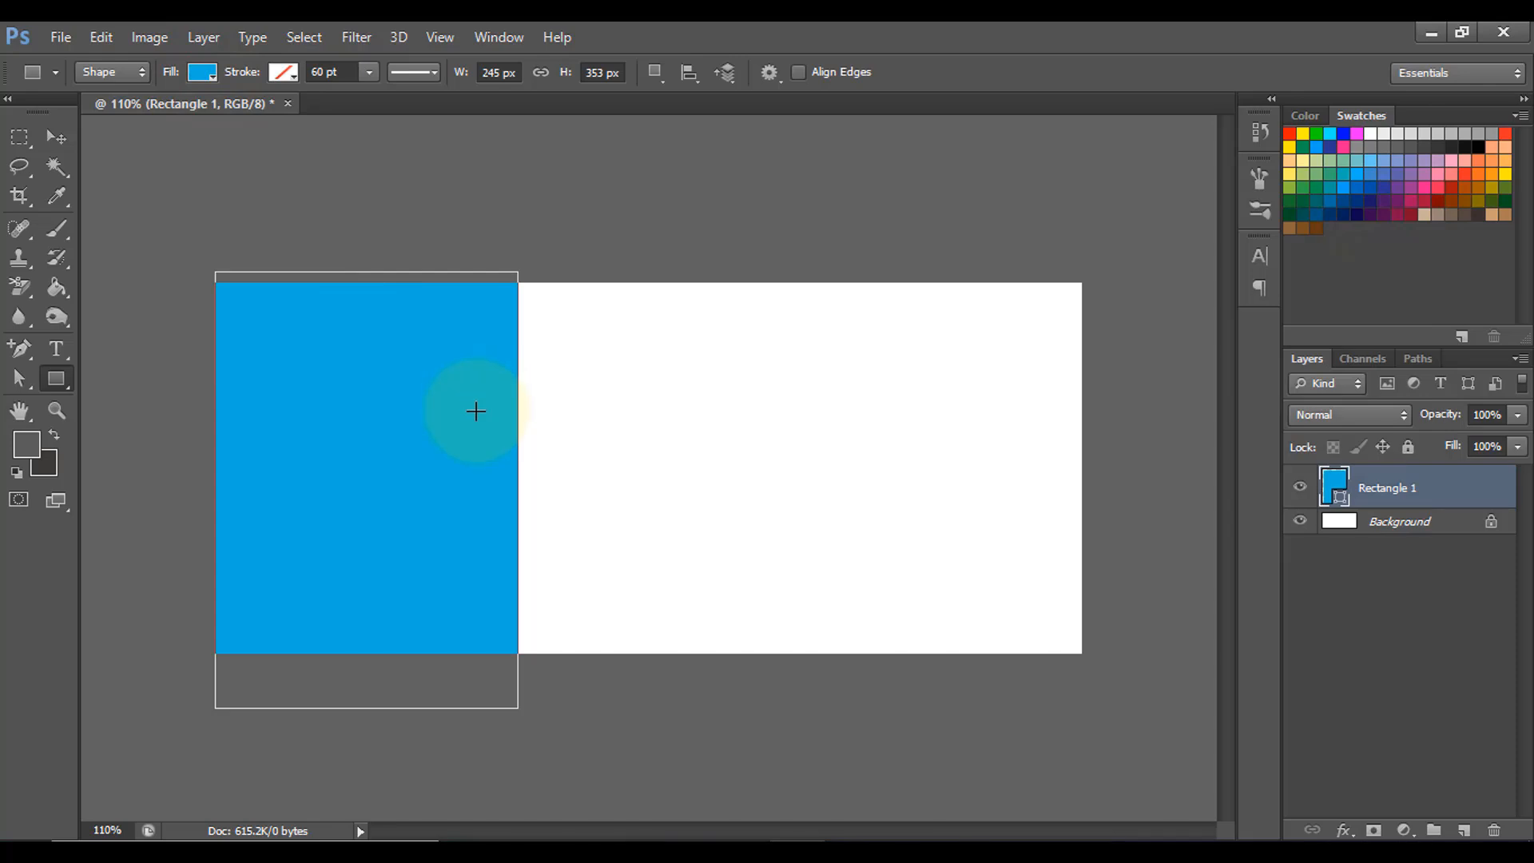
key("ctrl+Return")
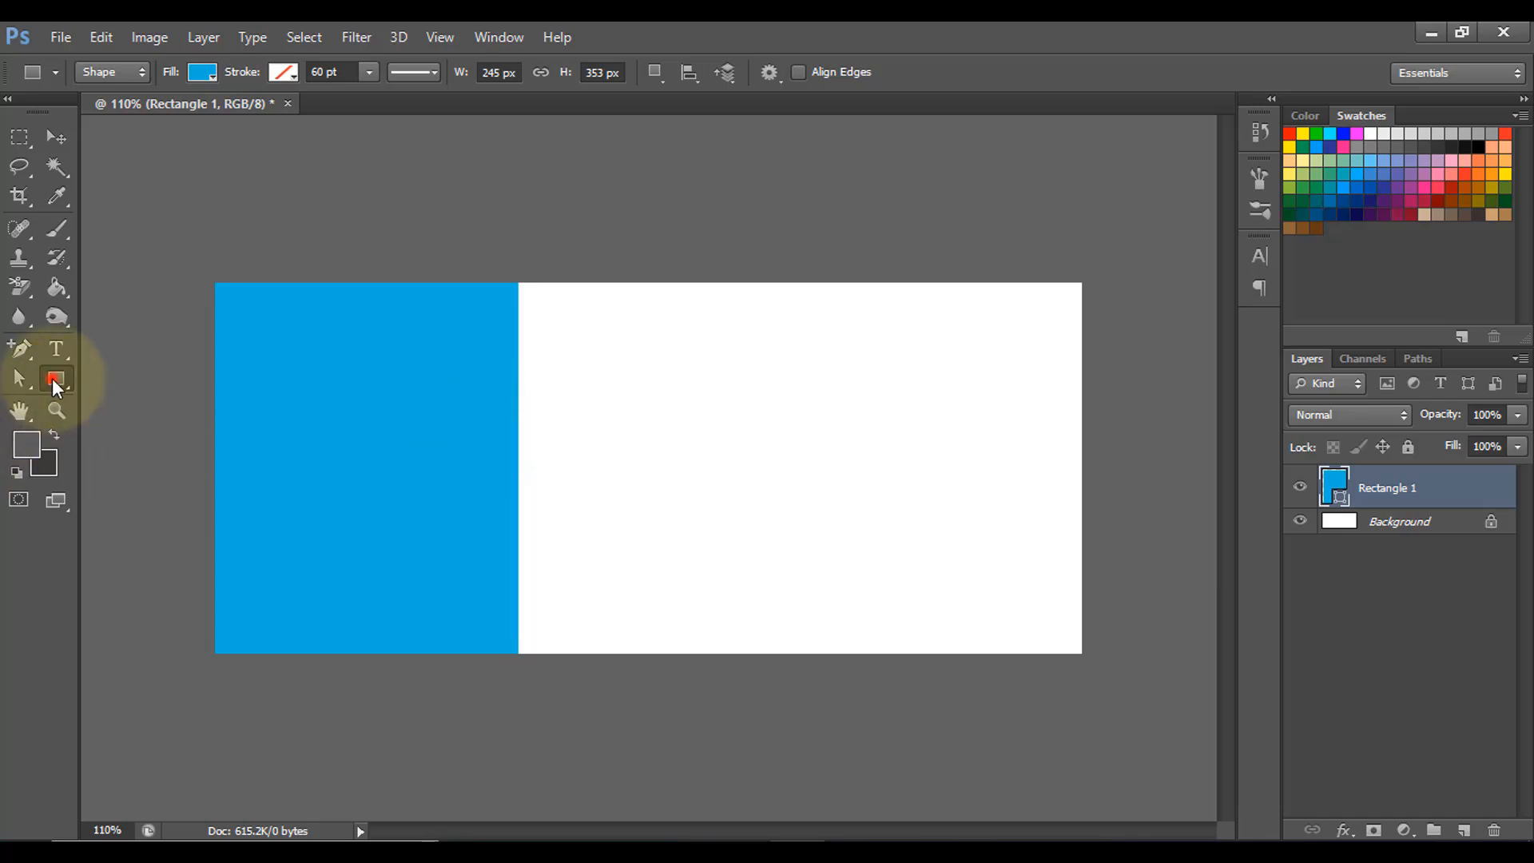
Draw a six-sided polygon about 291 × 336 px with a vertex pointing up, overlapping the blue rectangle's right edge.
left_click(52, 378)
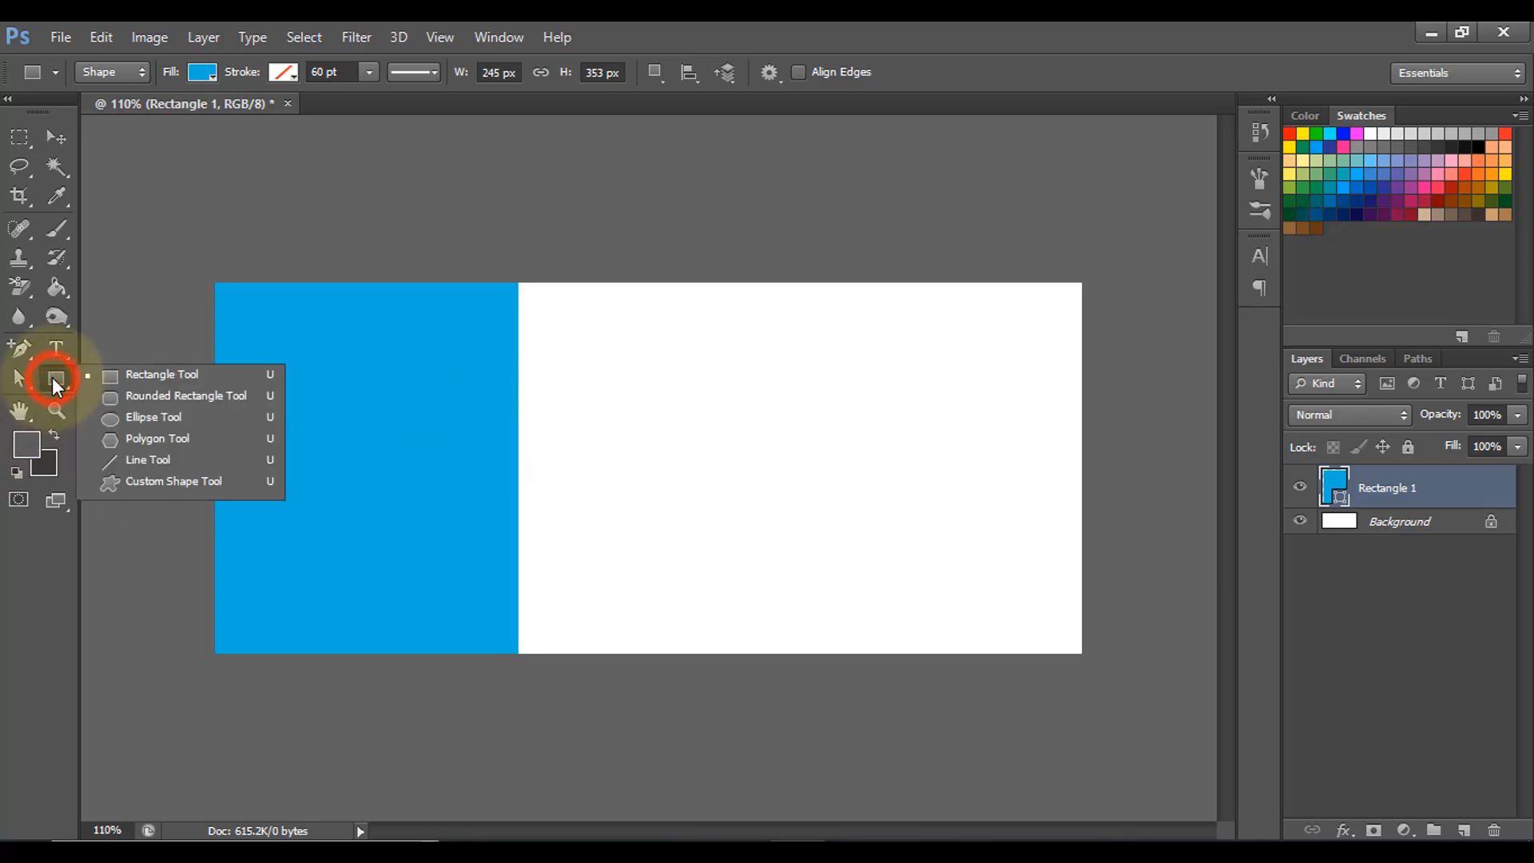
left_click(145, 440)
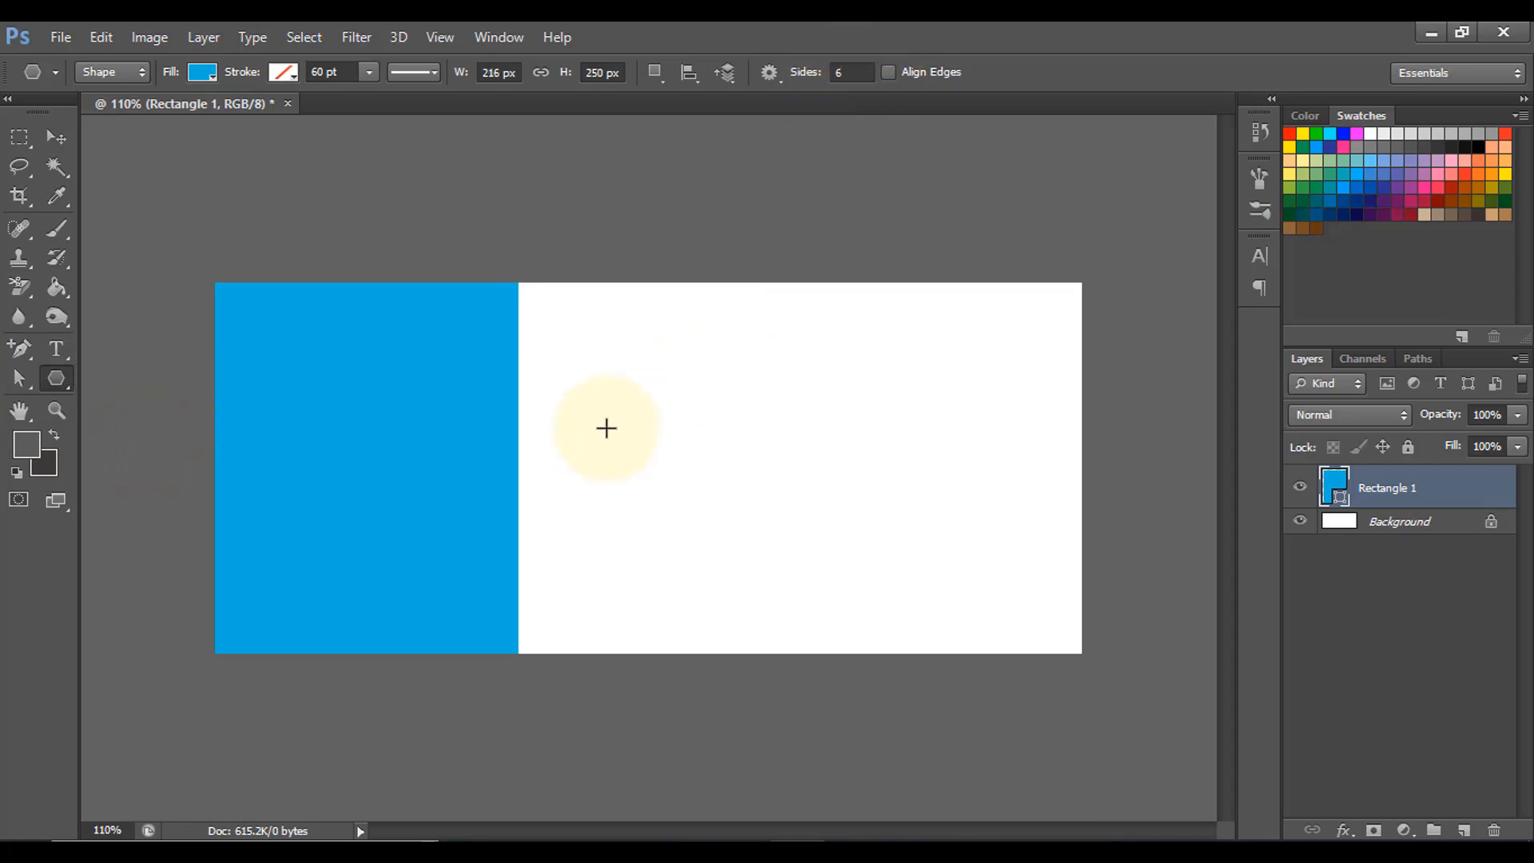
left_click_drag(573, 401, 574, 608)
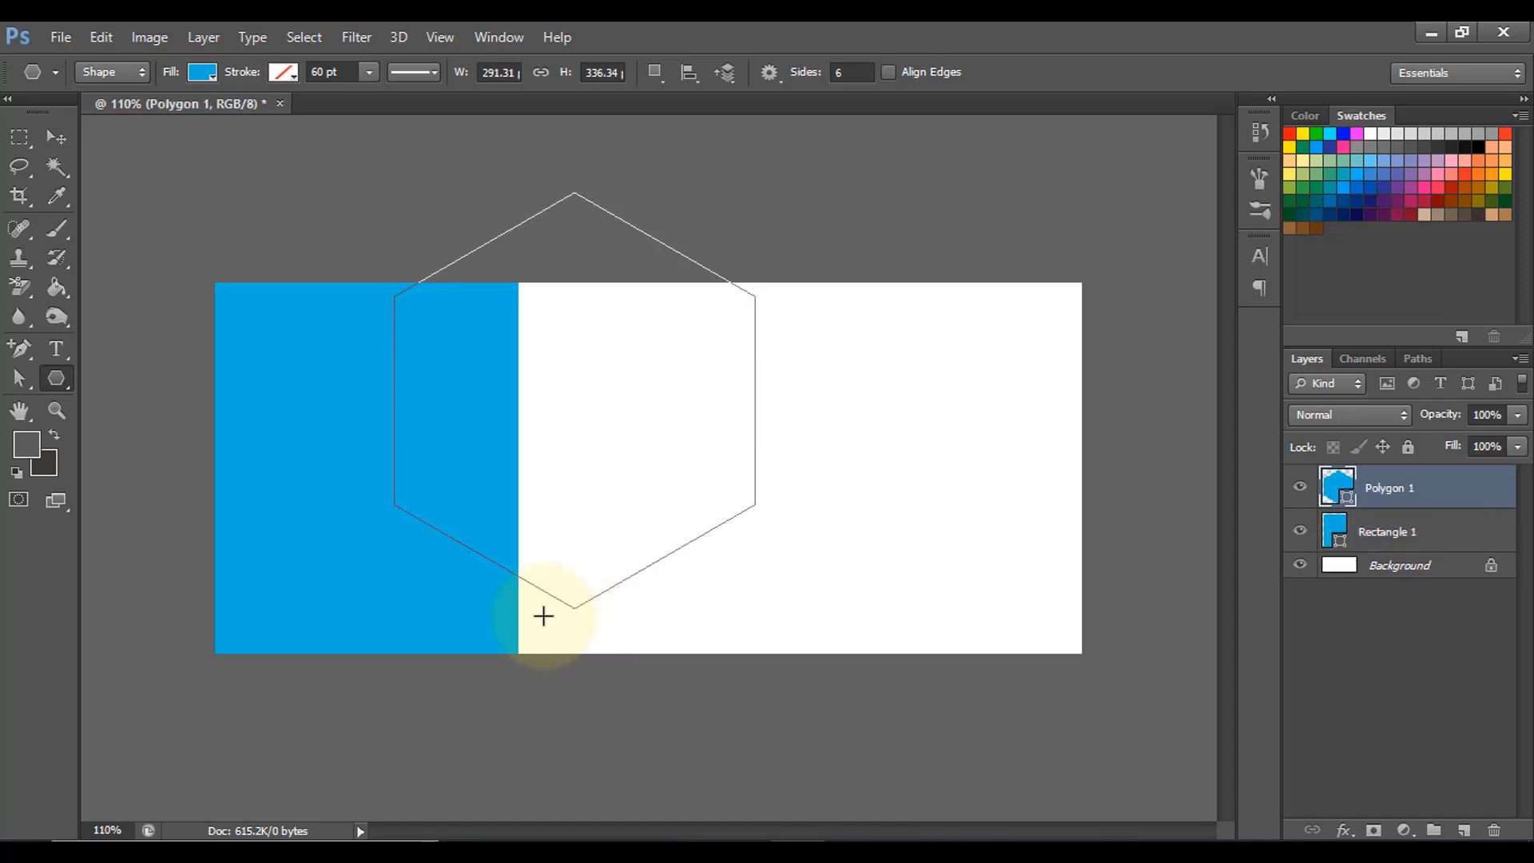
Move the hexagon beside the blue rectangle, scale it to about 80%, and centre it vertically on the canvas.
left_click(55, 136)
left_click_drag(555, 438, 683, 519)
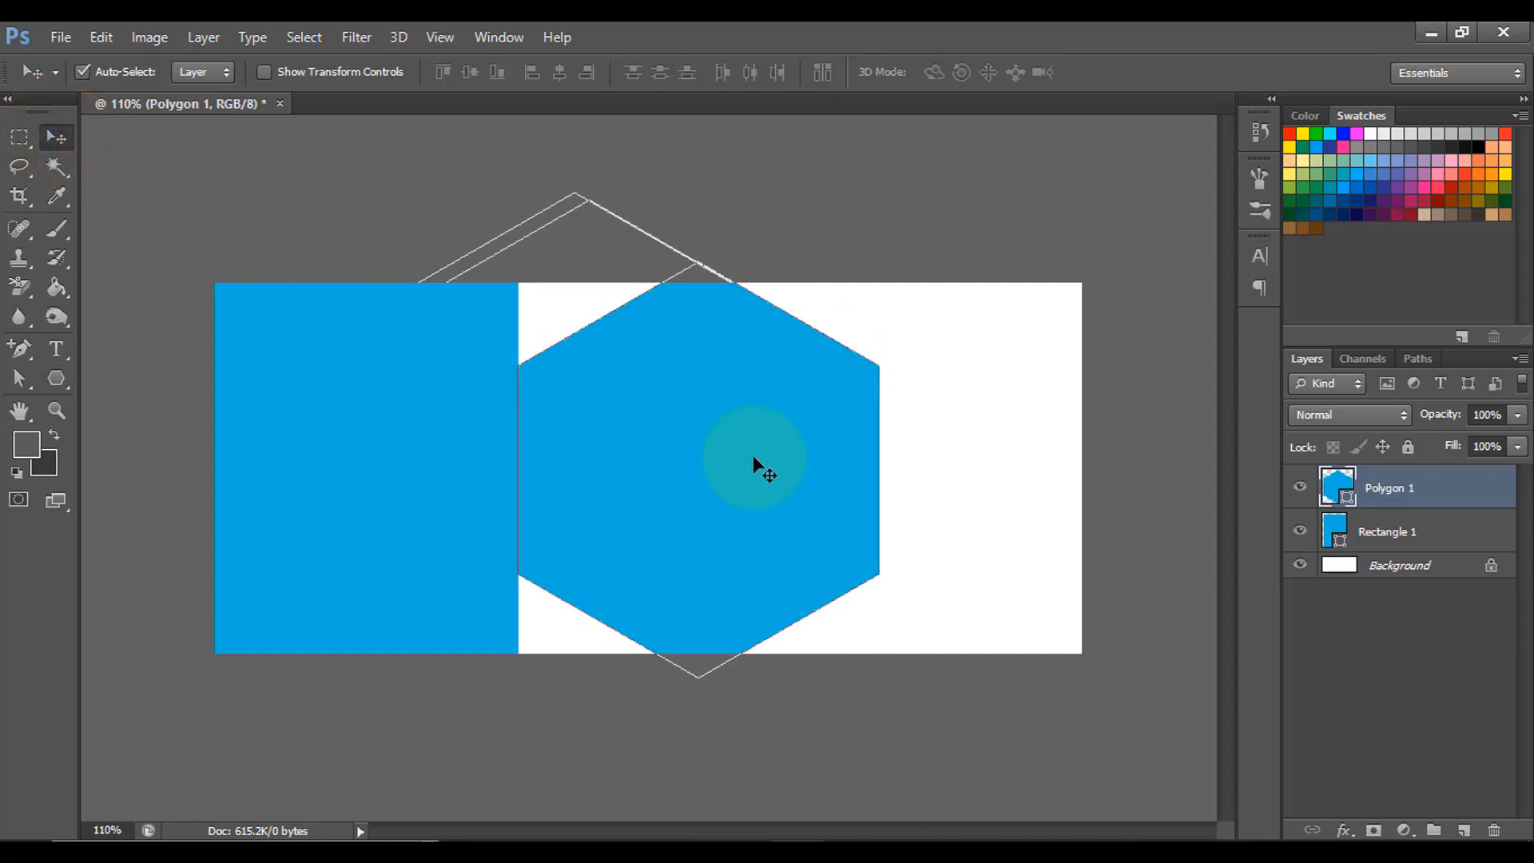
key("ctrl+t")
left_click_drag(878, 263, 807, 342)
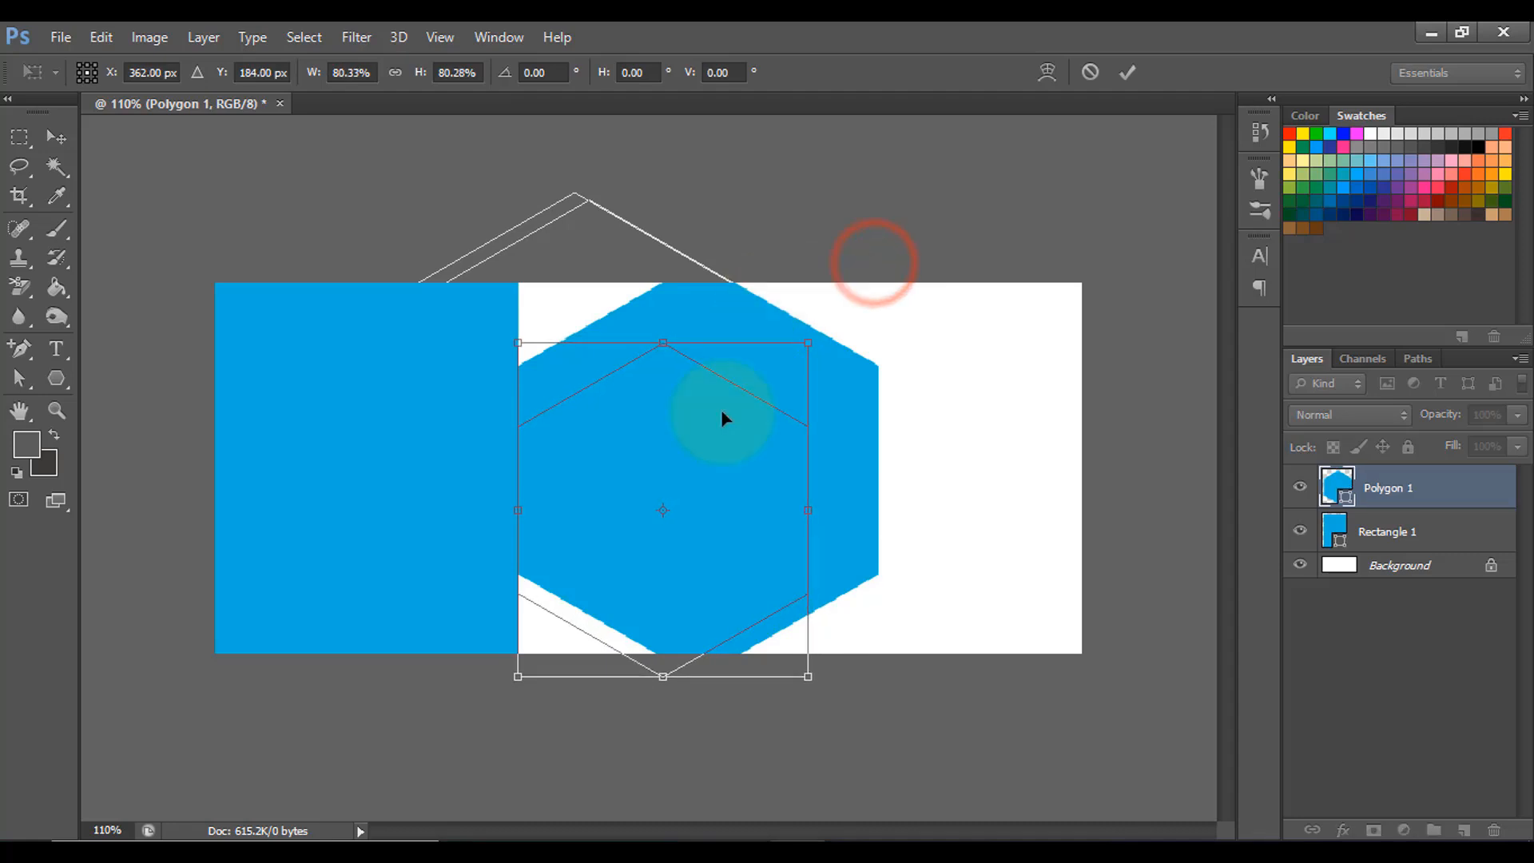
left_click_drag(692, 511, 686, 466)
left_click(1127, 72)
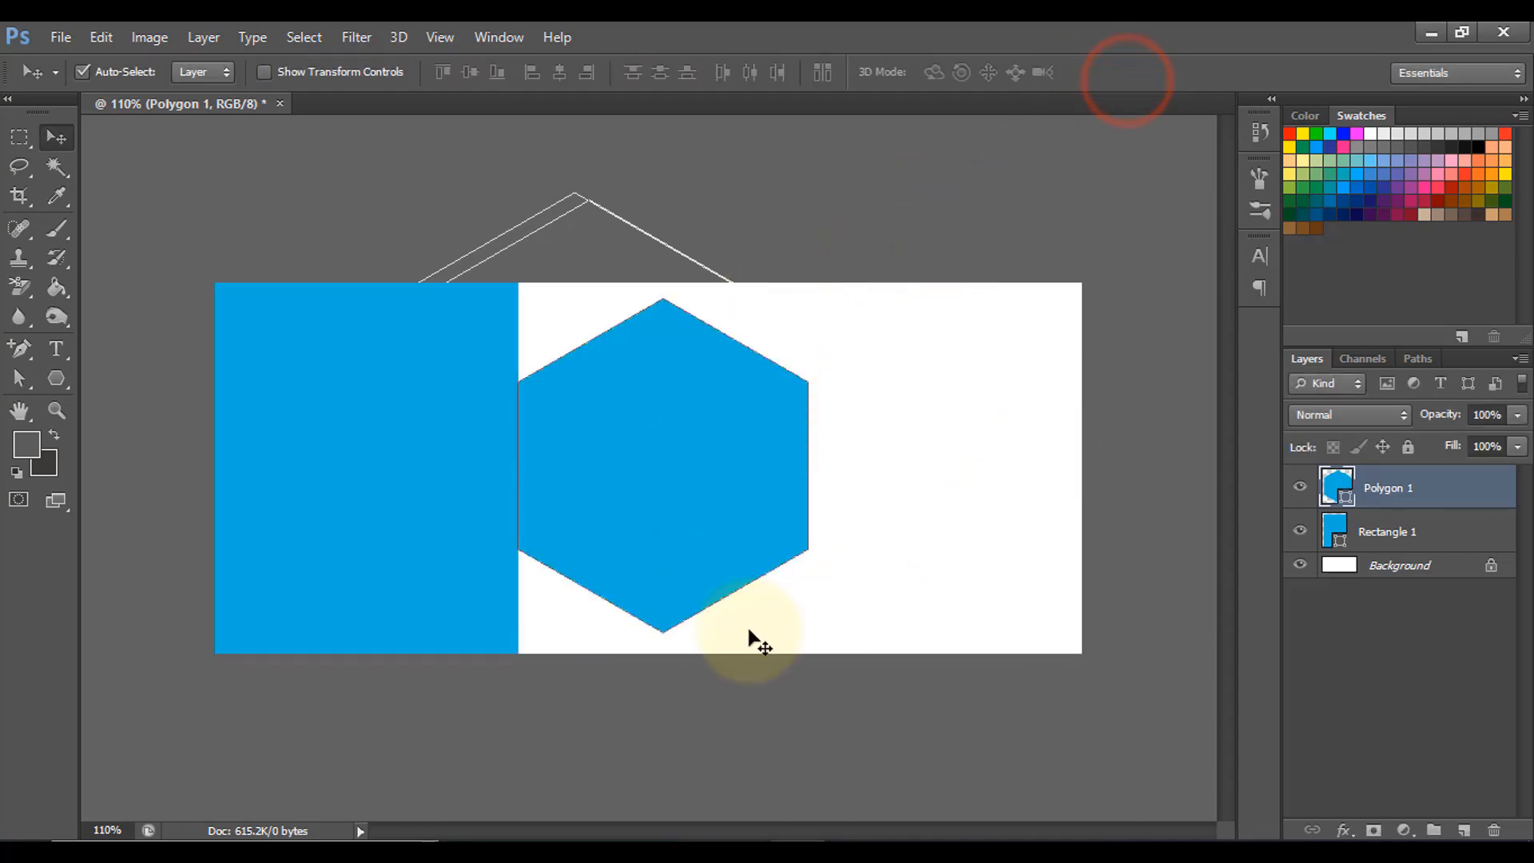
Add a Stroke layer style to the hexagon with a size of 25 px and position Inside.
right_click(1438, 490)
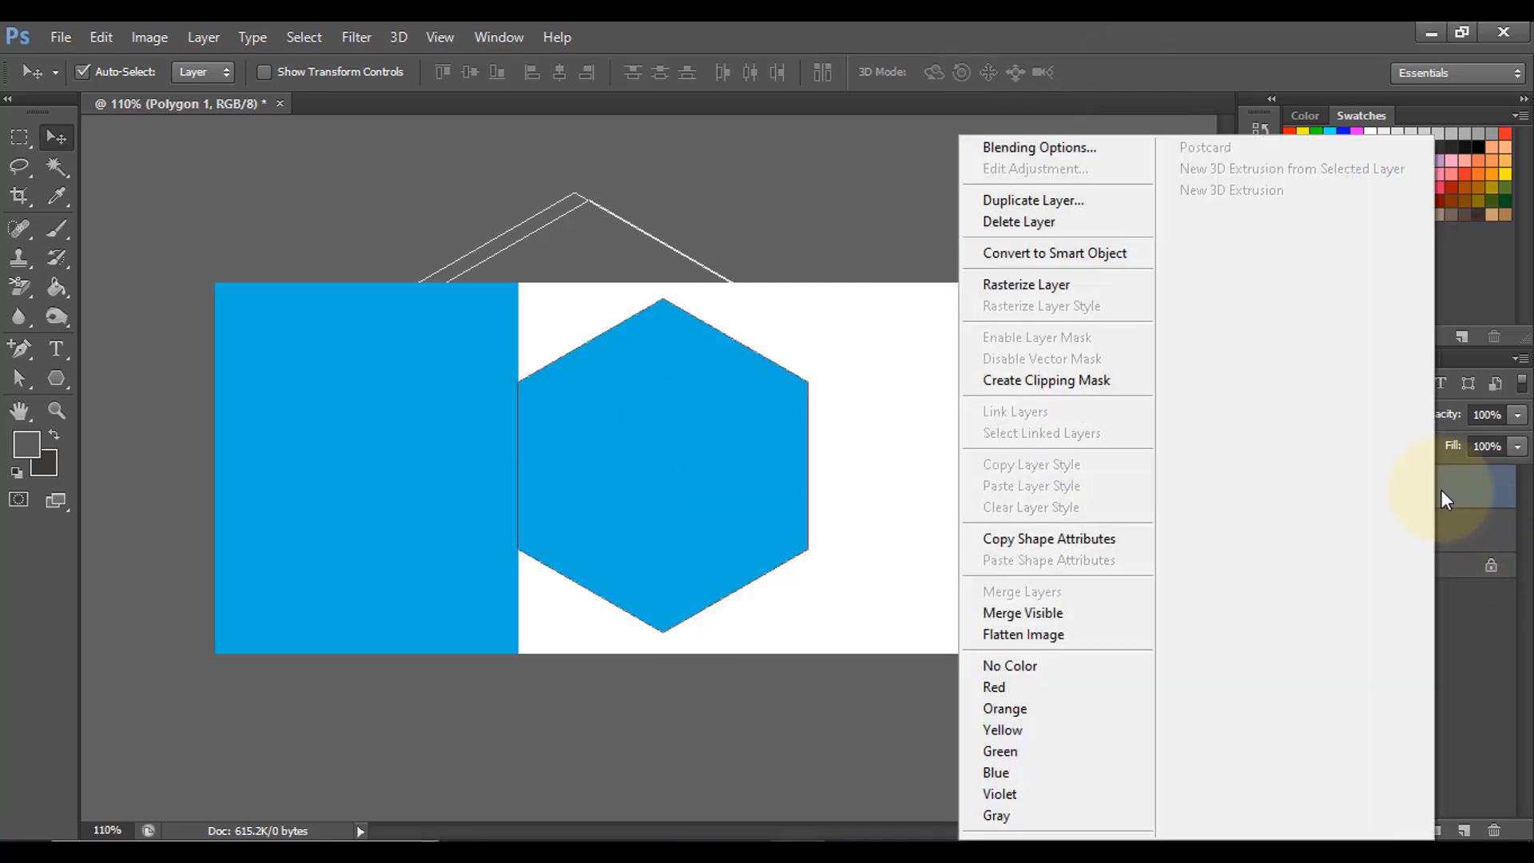
left_click(1105, 151)
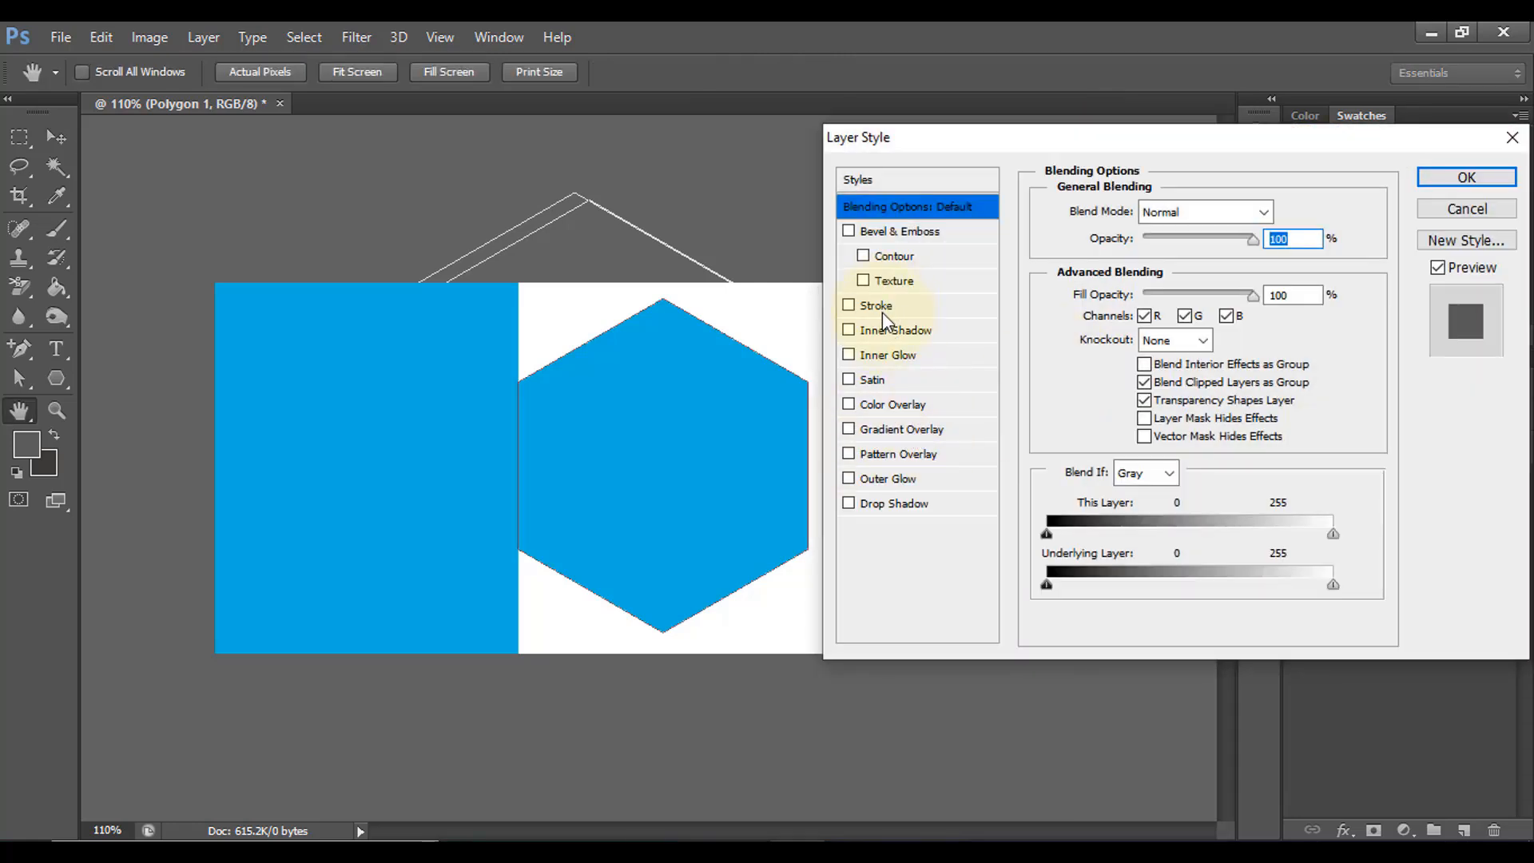
left_click(882, 305)
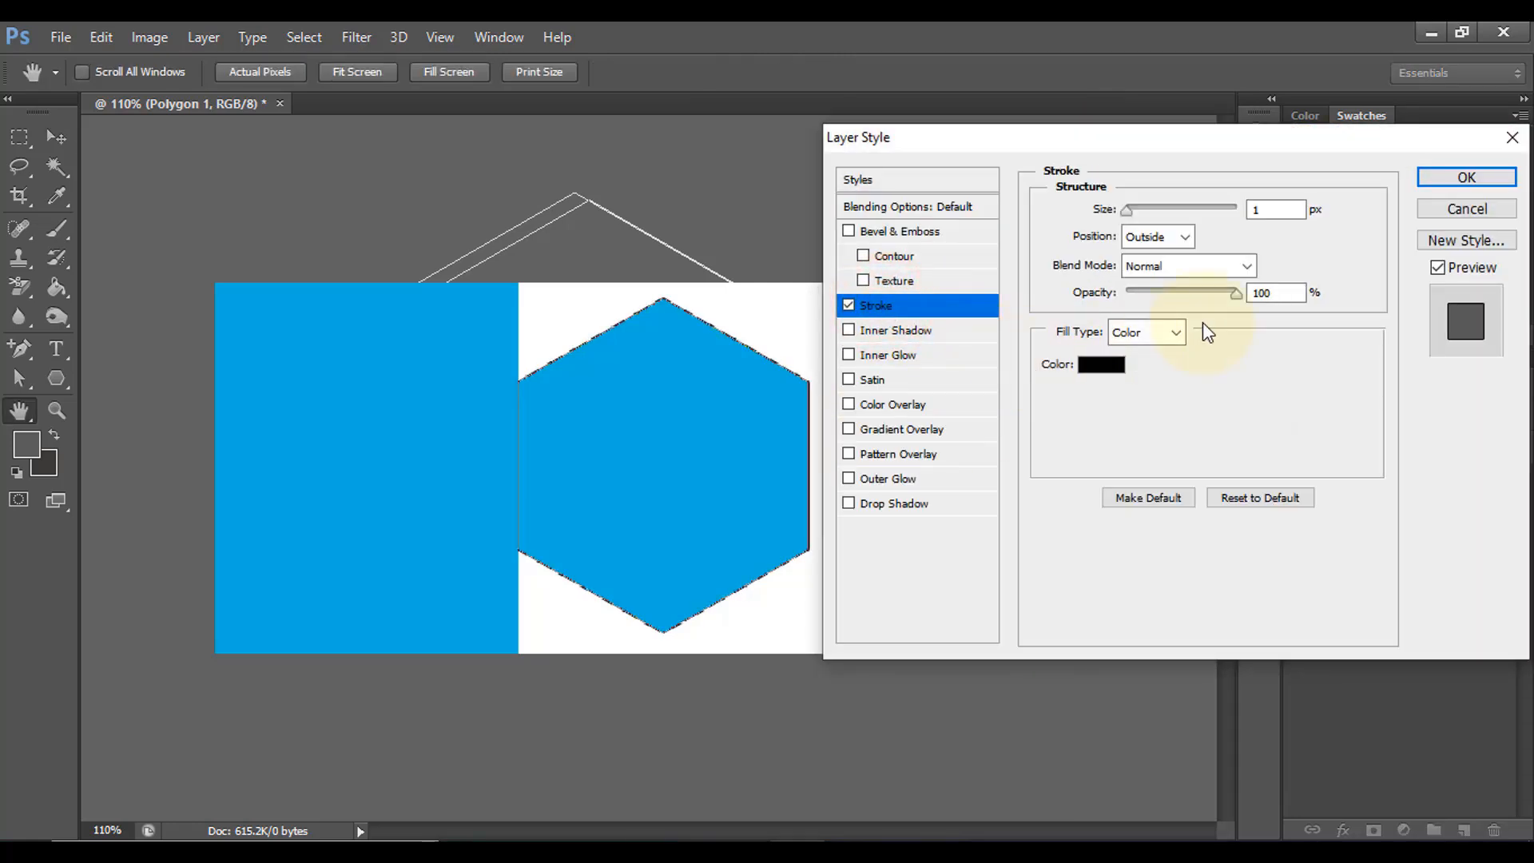
type("25")
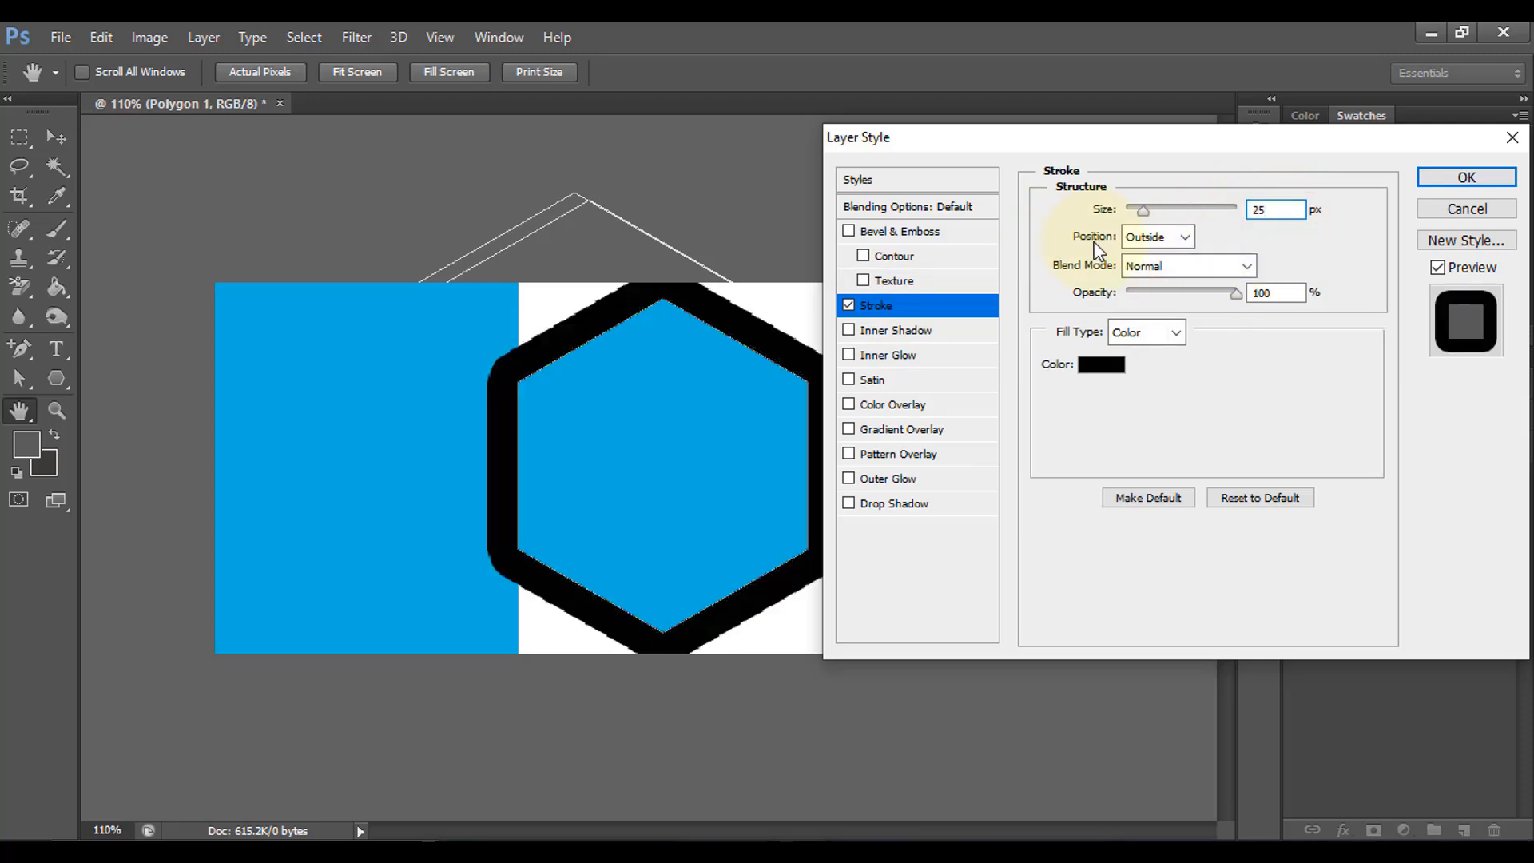
left_click(1161, 240)
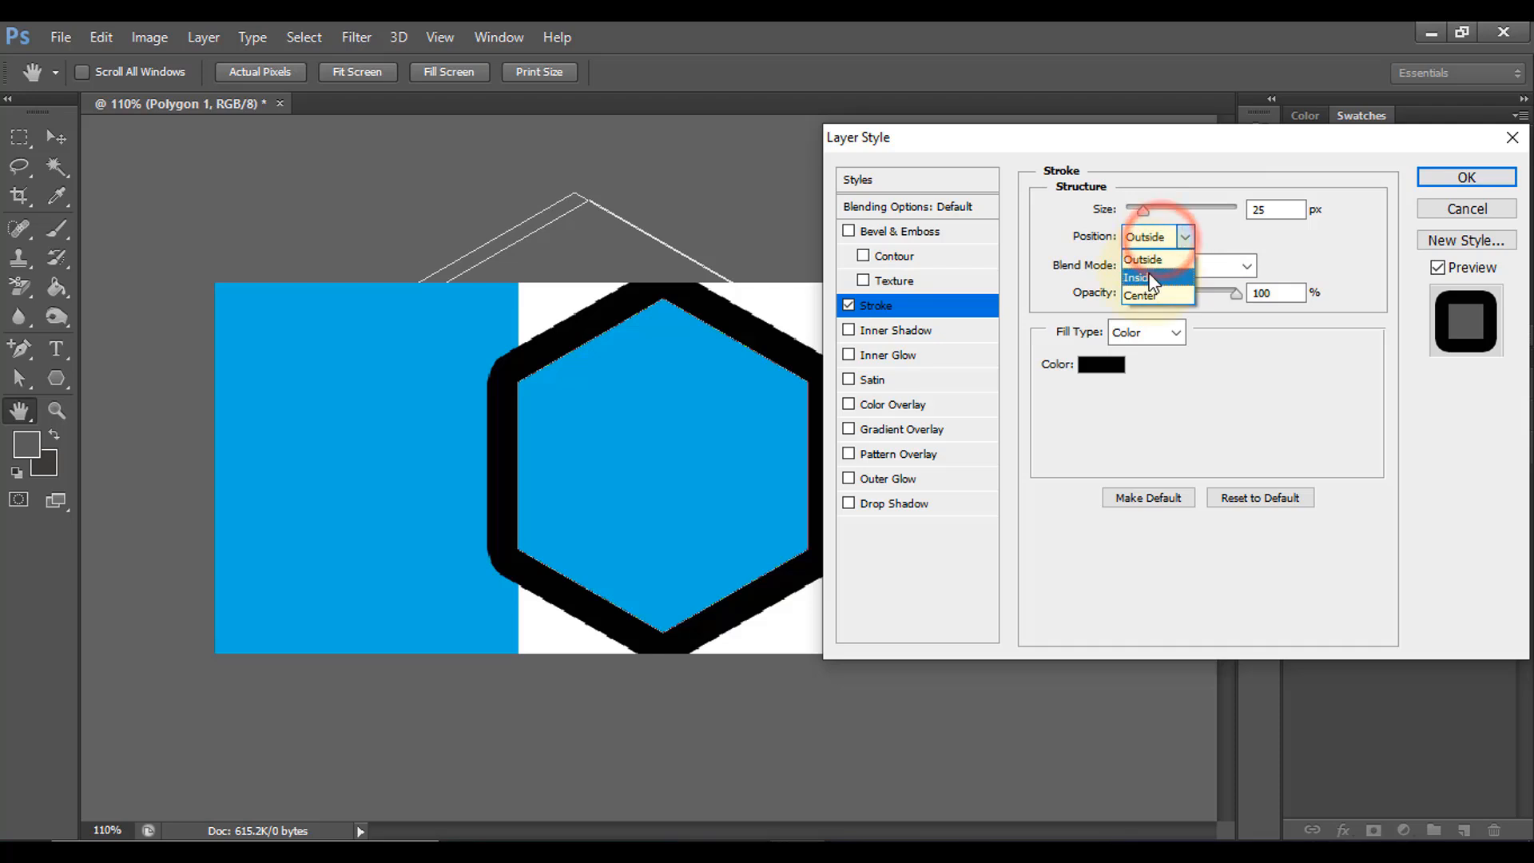
left_click(1150, 276)
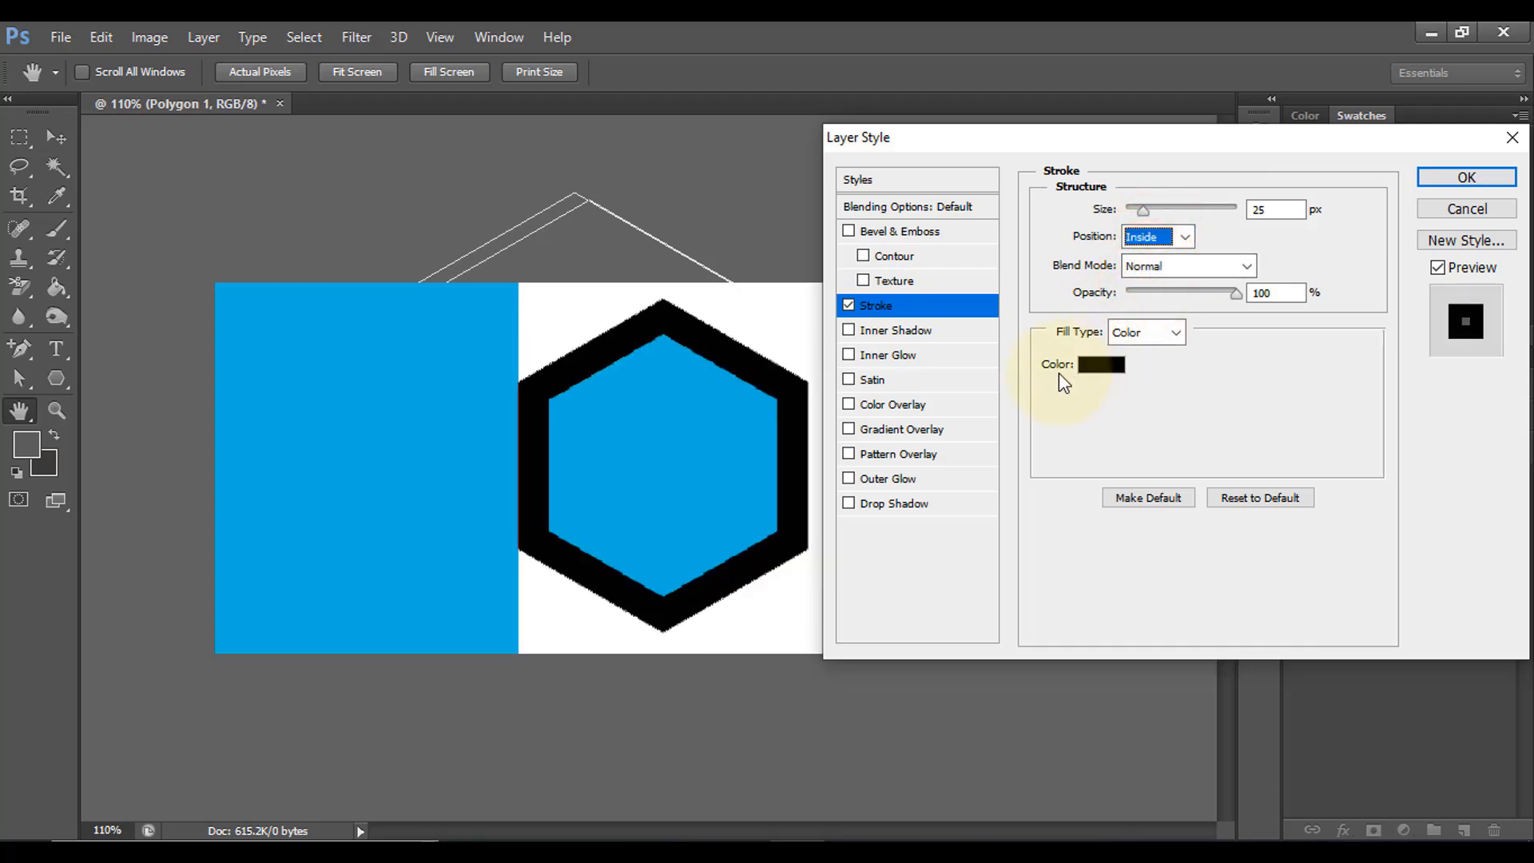
Set the hexagon's stroke colour to white (#ffffff), sampled from the canvas, and apply the layer style.
left_click(1110, 367)
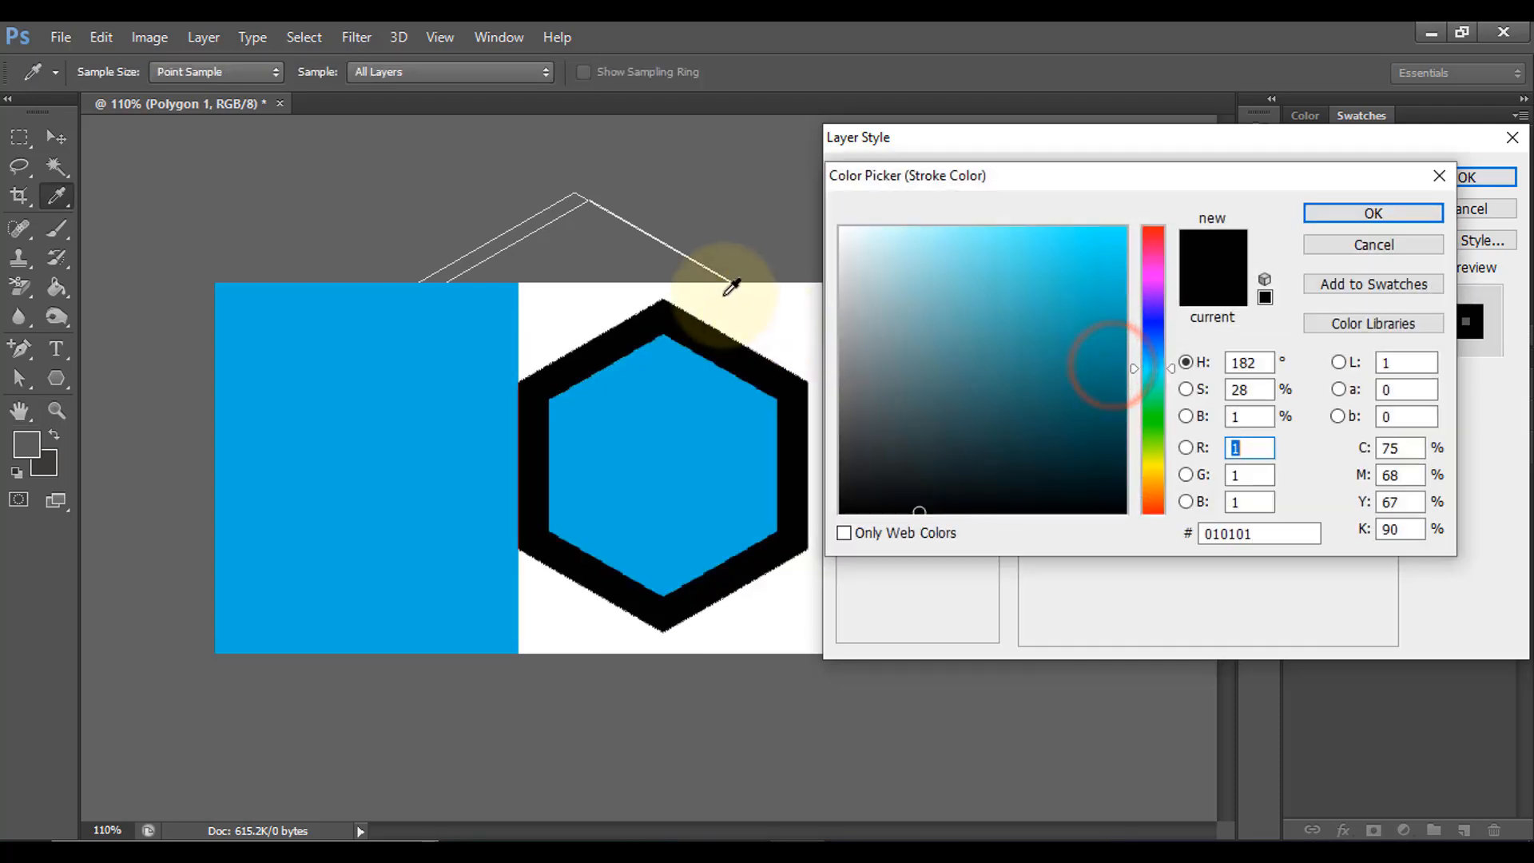
left_click(779, 302)
left_click(1371, 201)
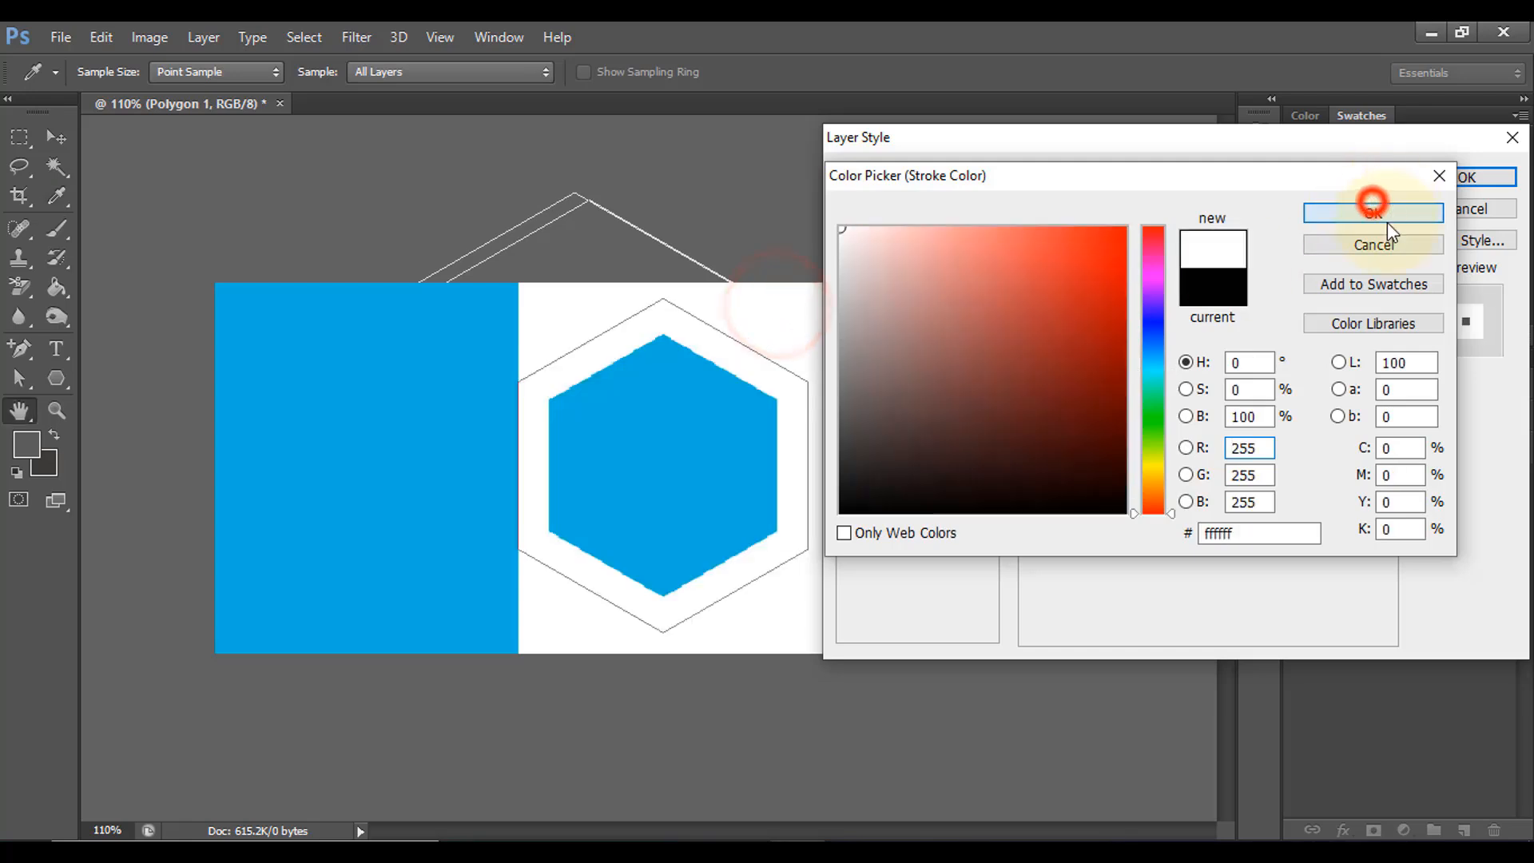
left_click(1491, 182)
Centre the hexagon on the blue rectangle's right edge and enlarge it to span the full canvas height.
key("v")
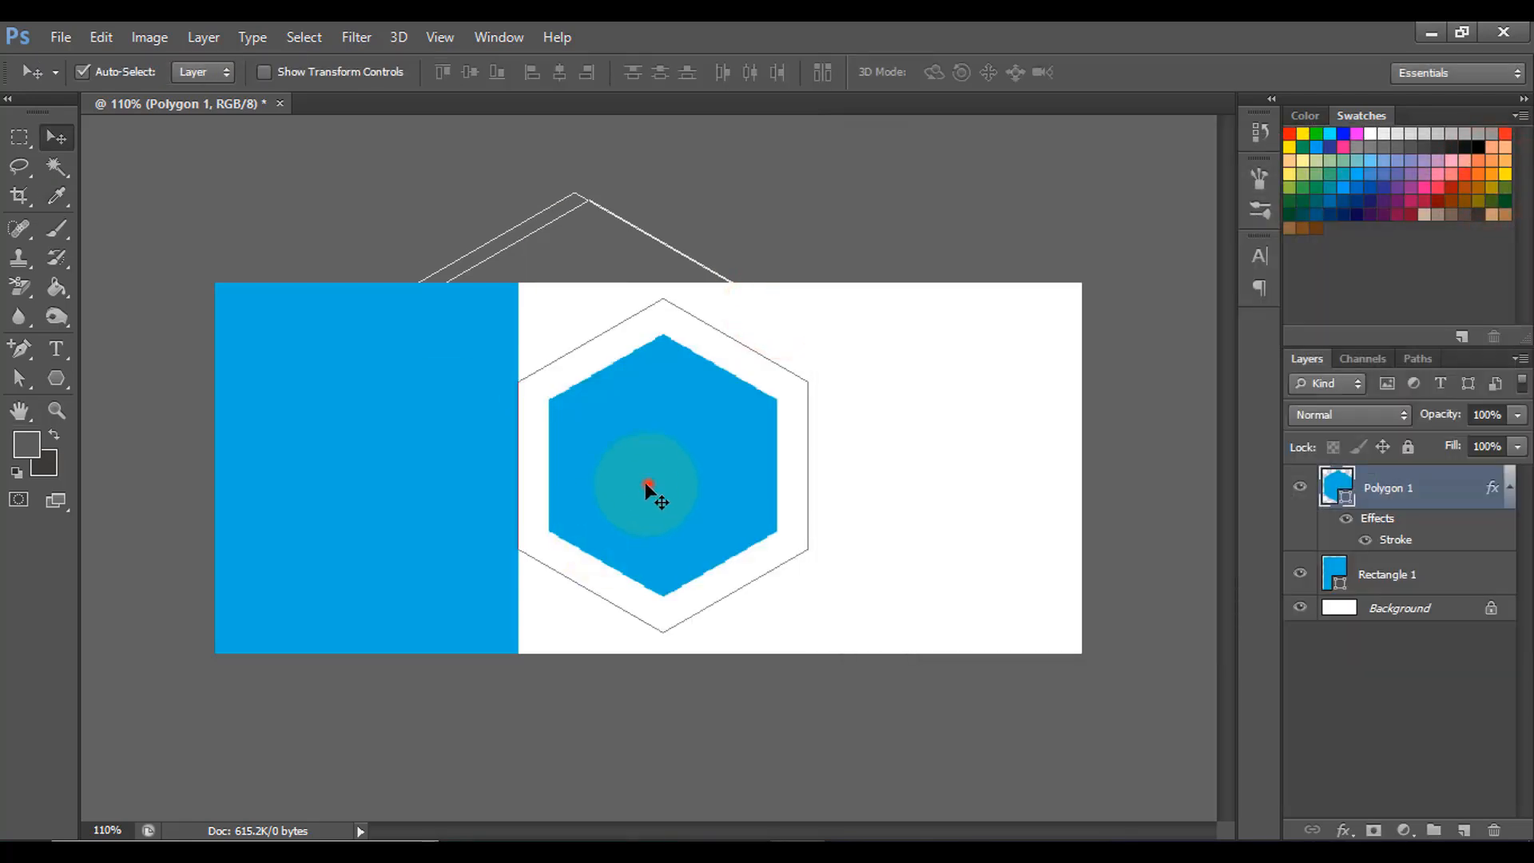
left_click_drag(647, 483, 502, 487)
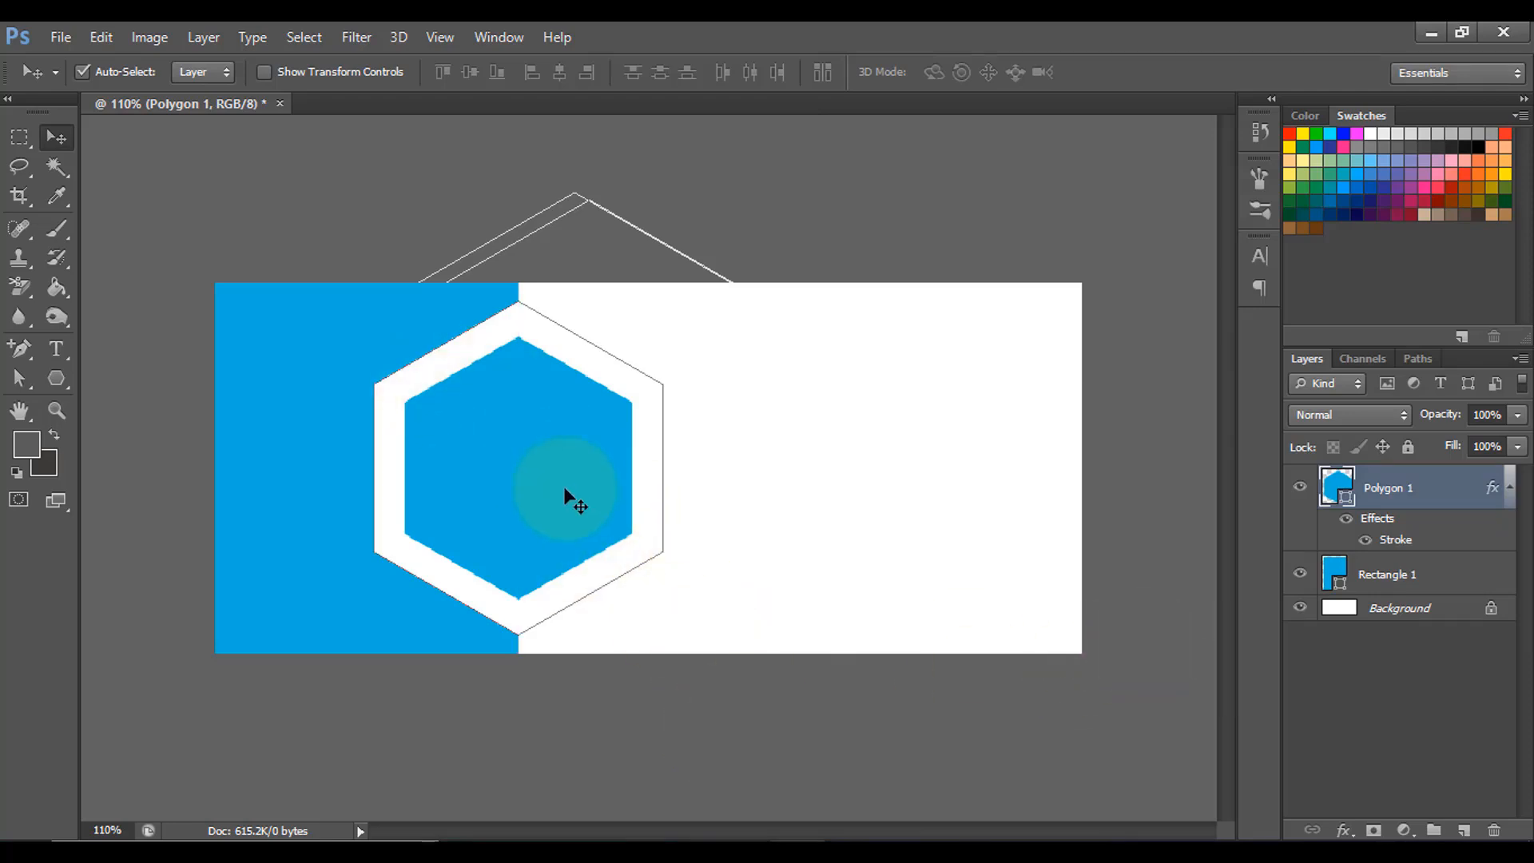
key("ctrl+t")
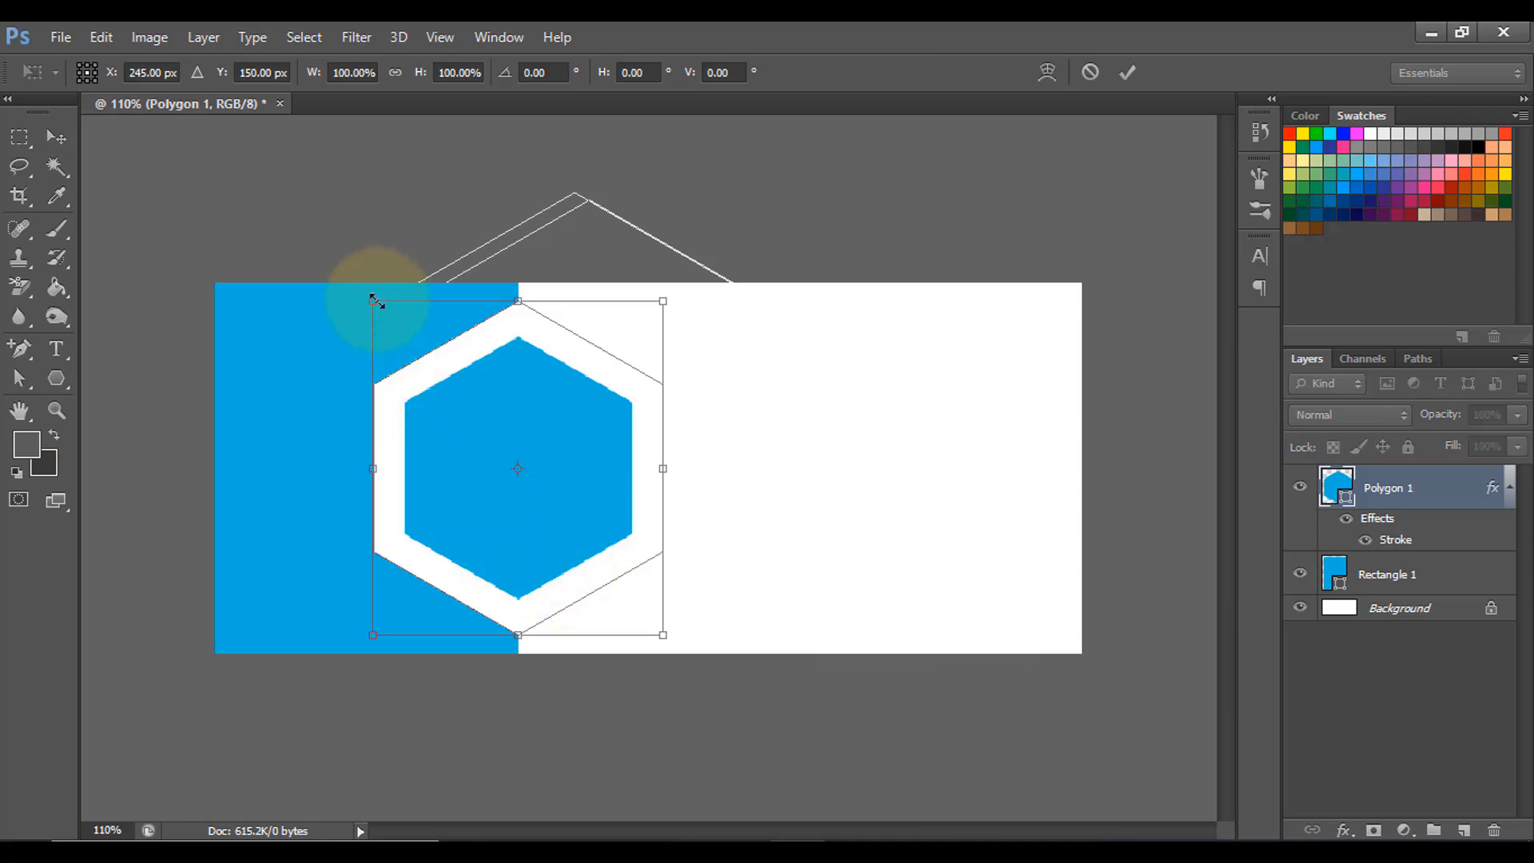
mouse_move(373, 300)
left_mouse_down()
mouse_move(354, 271)
mouse_move(353, 286)
left_mouse_up()
left_click_drag(665, 638, 689, 651)
key("Return")
scroll(608, 531, "up", 1)
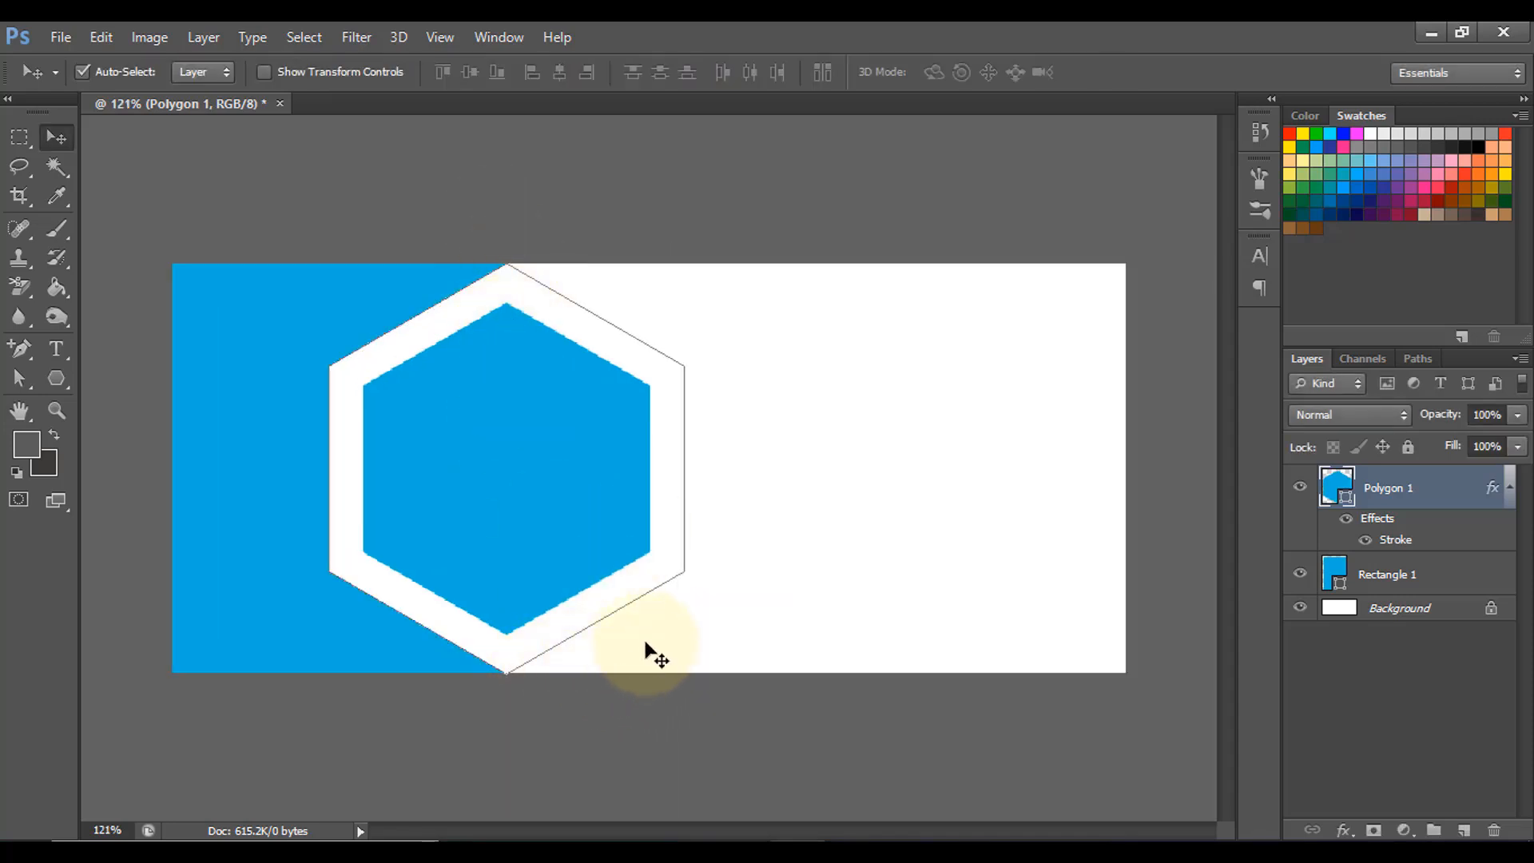
scroll(644, 649, "down", 2)
scroll(647, 641, "up", 1)
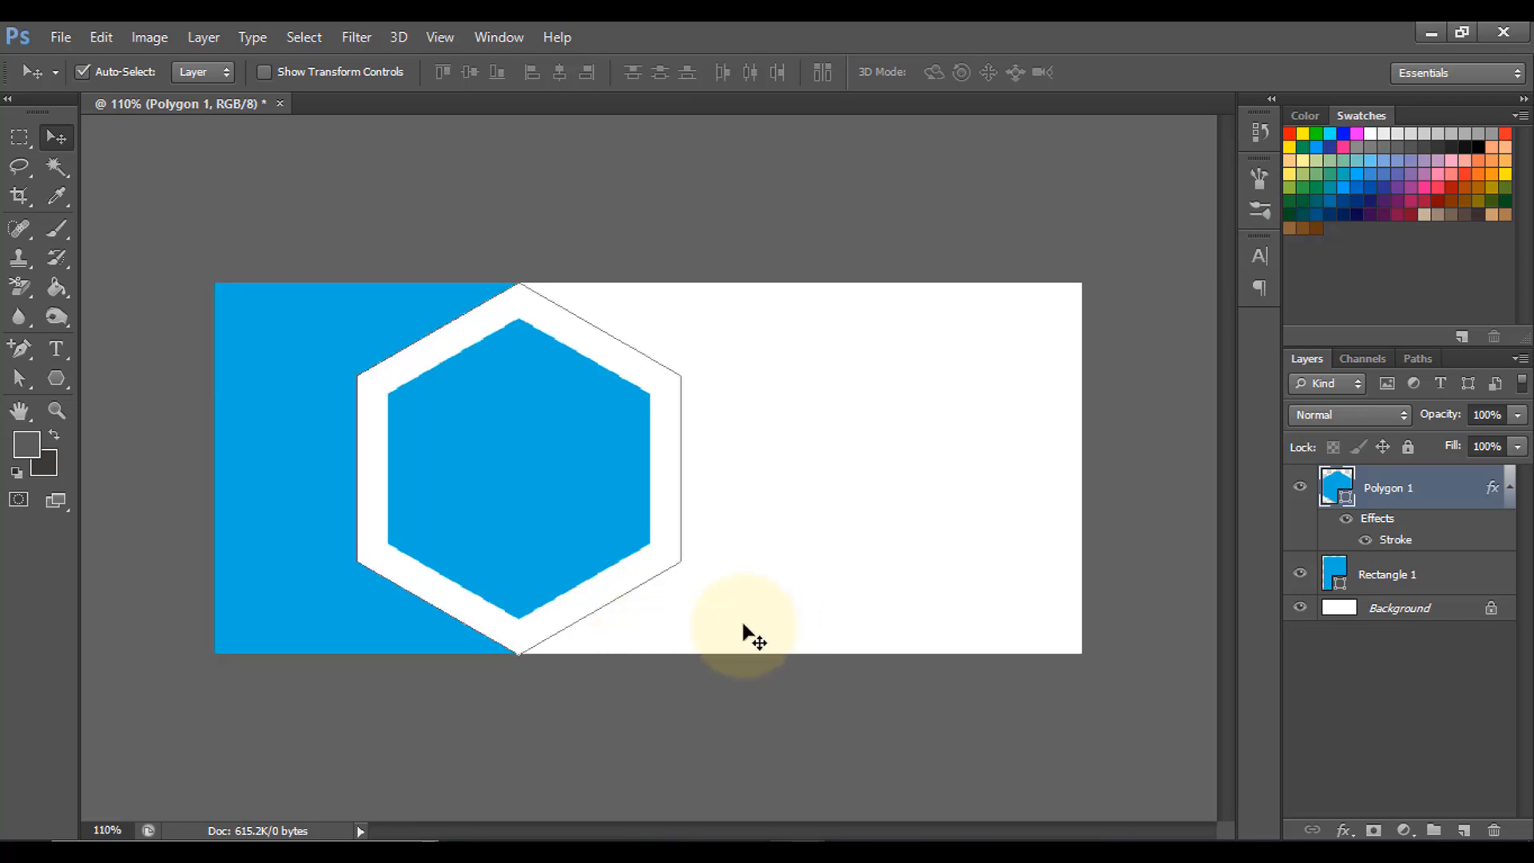
Draw a filled rectangle about 548 × 115 px across the hexagon, starting just outside the canvas's left edge.
key("ctrl+Return")
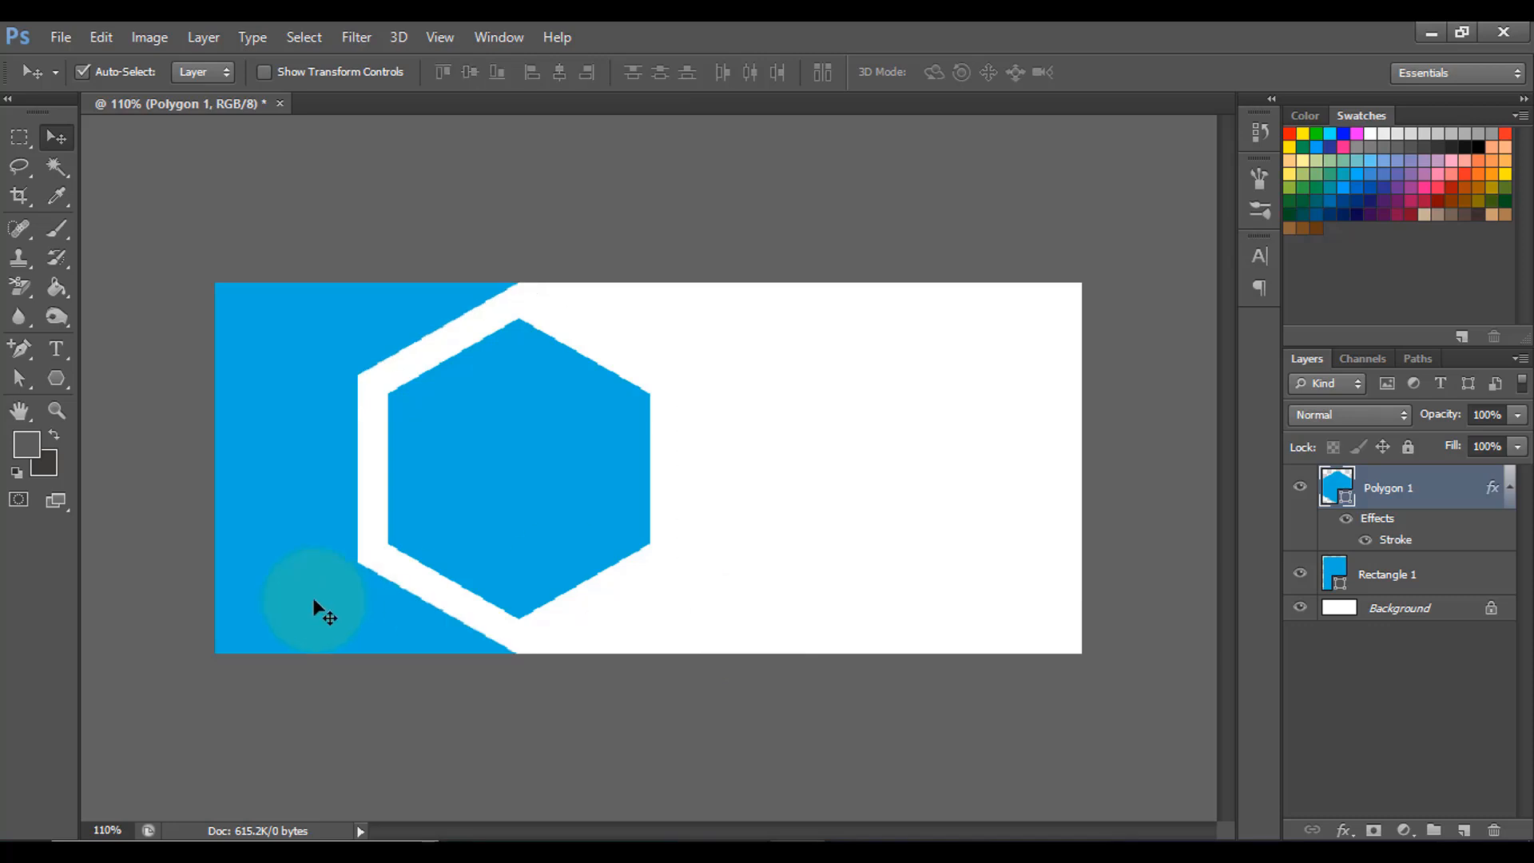
left_click(48, 377)
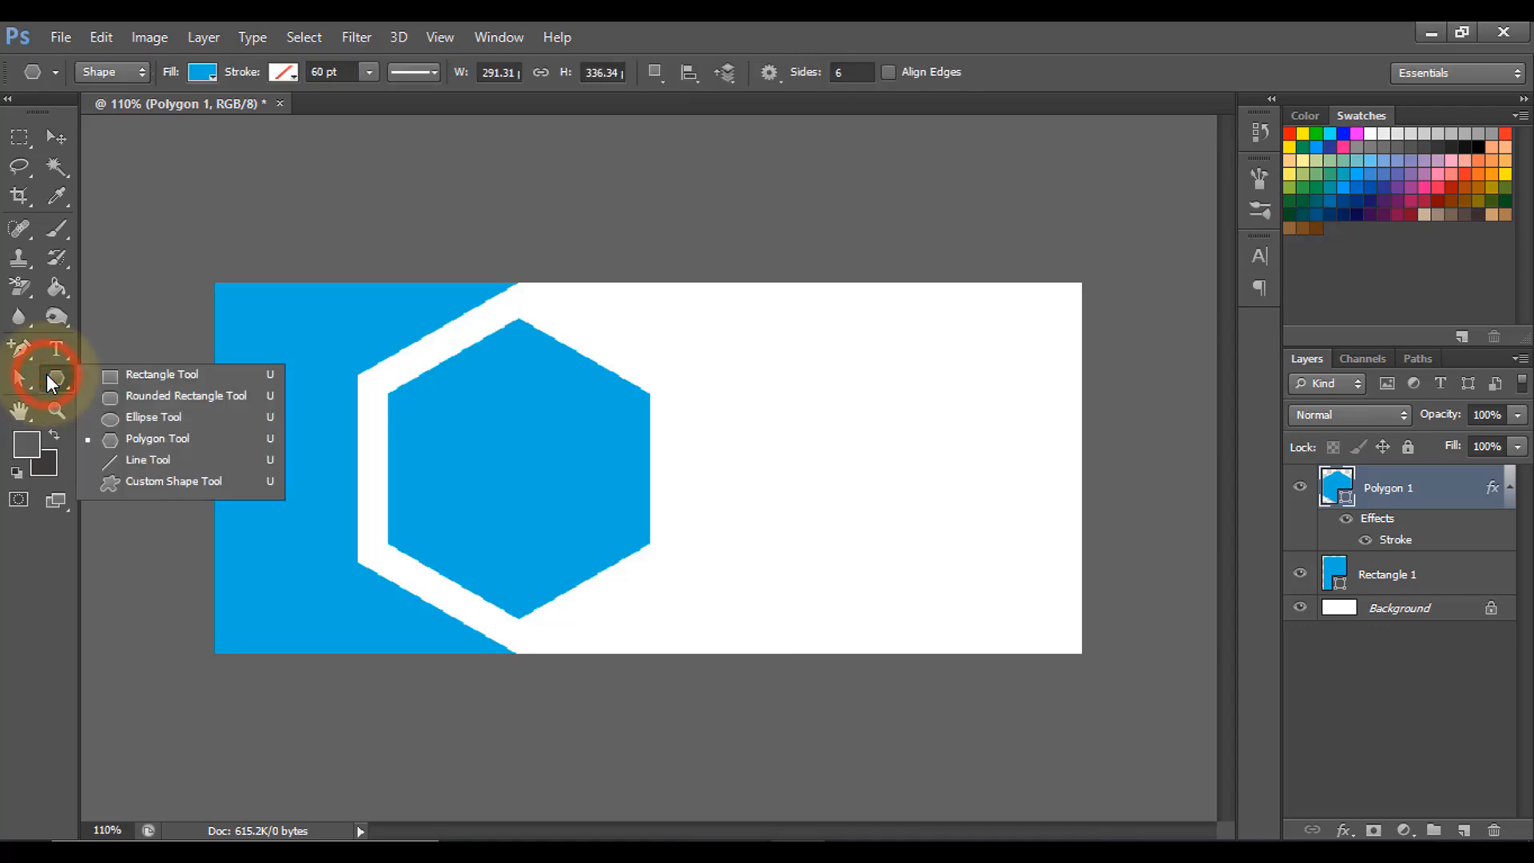
left_click(176, 374)
left_click_drag(199, 413, 876, 553)
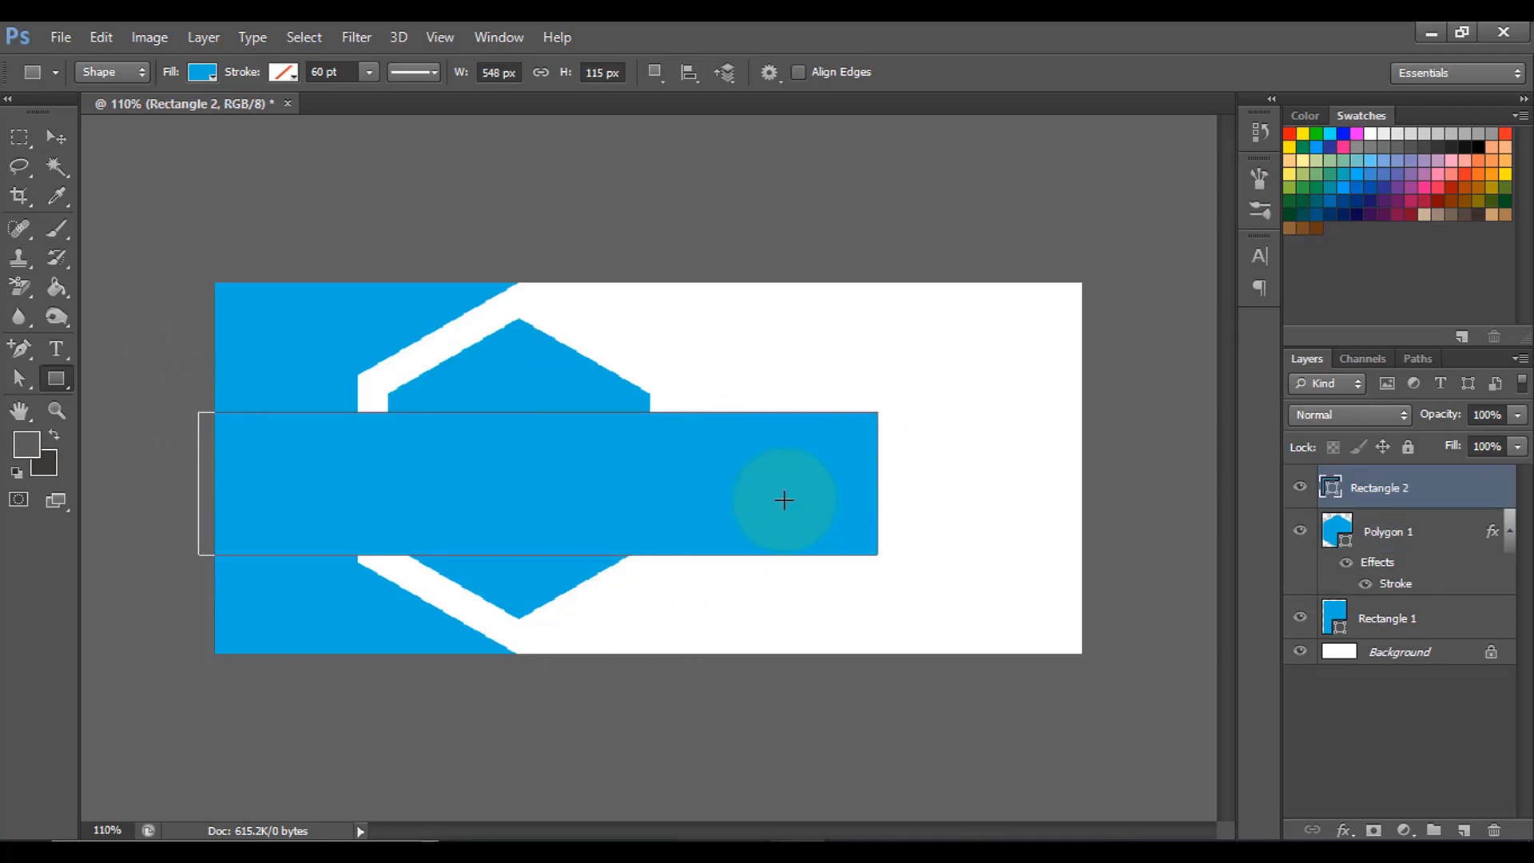
Set the new rectangle's fill to a brighter blue, #0396f4.
left_click(202, 72)
left_click(309, 115)
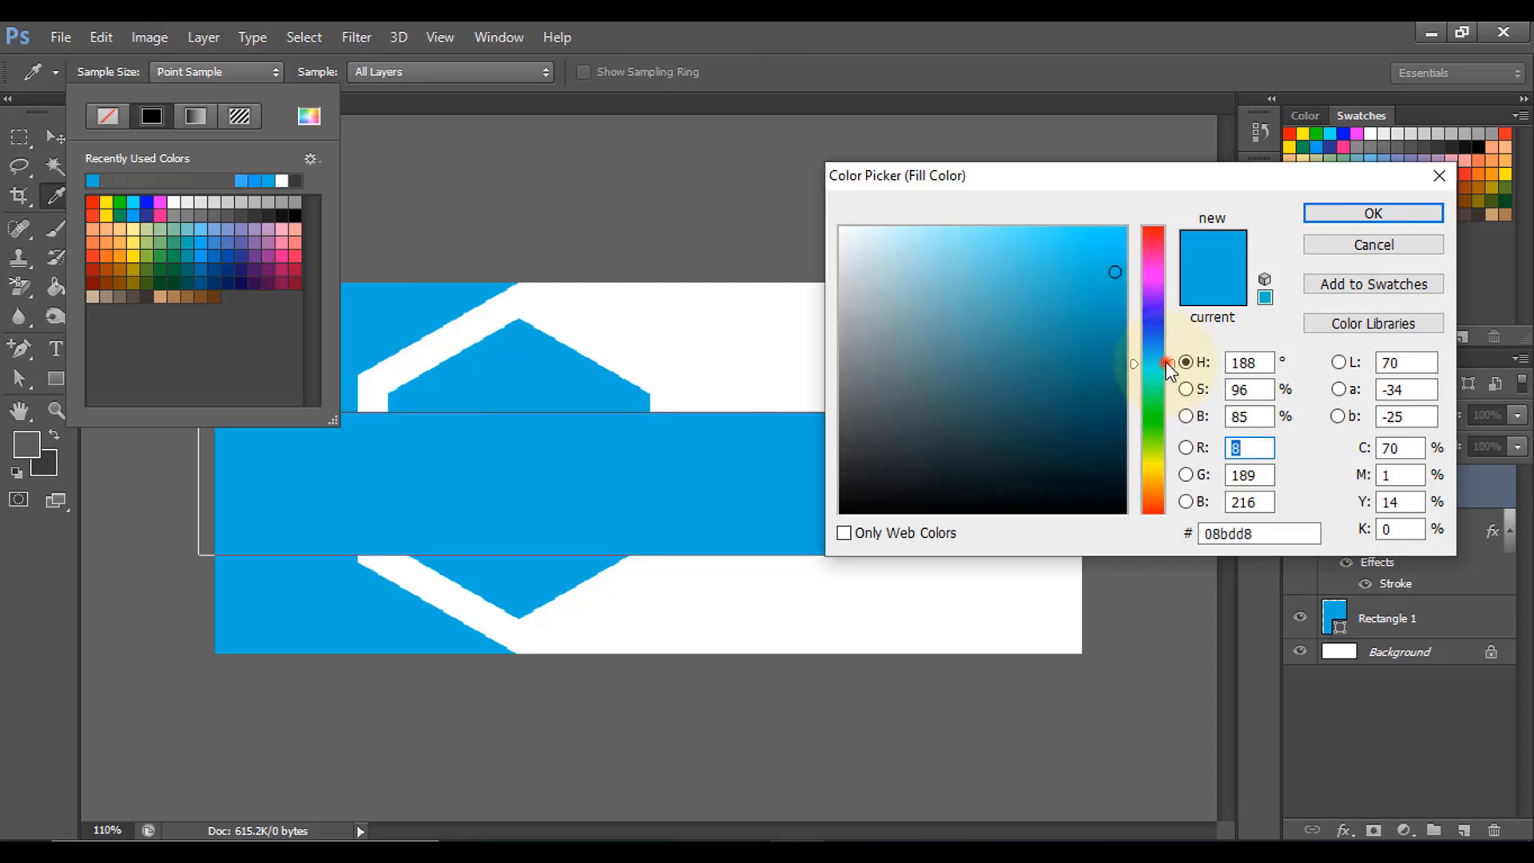
left_click_drag(1166, 364, 1154, 352)
left_click_drag(1114, 261, 1112, 233)
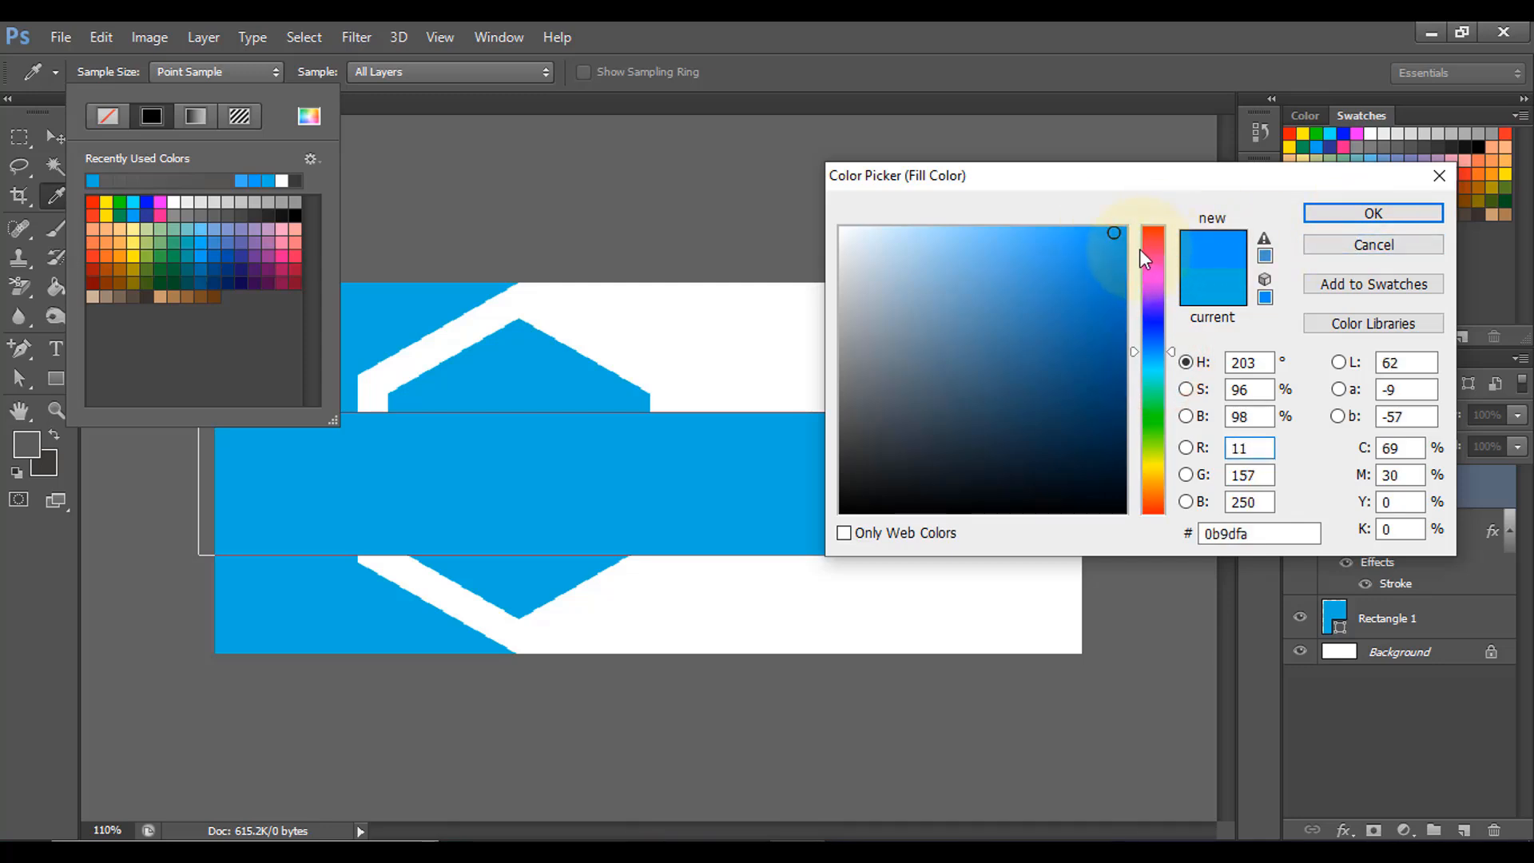
left_click(1121, 239)
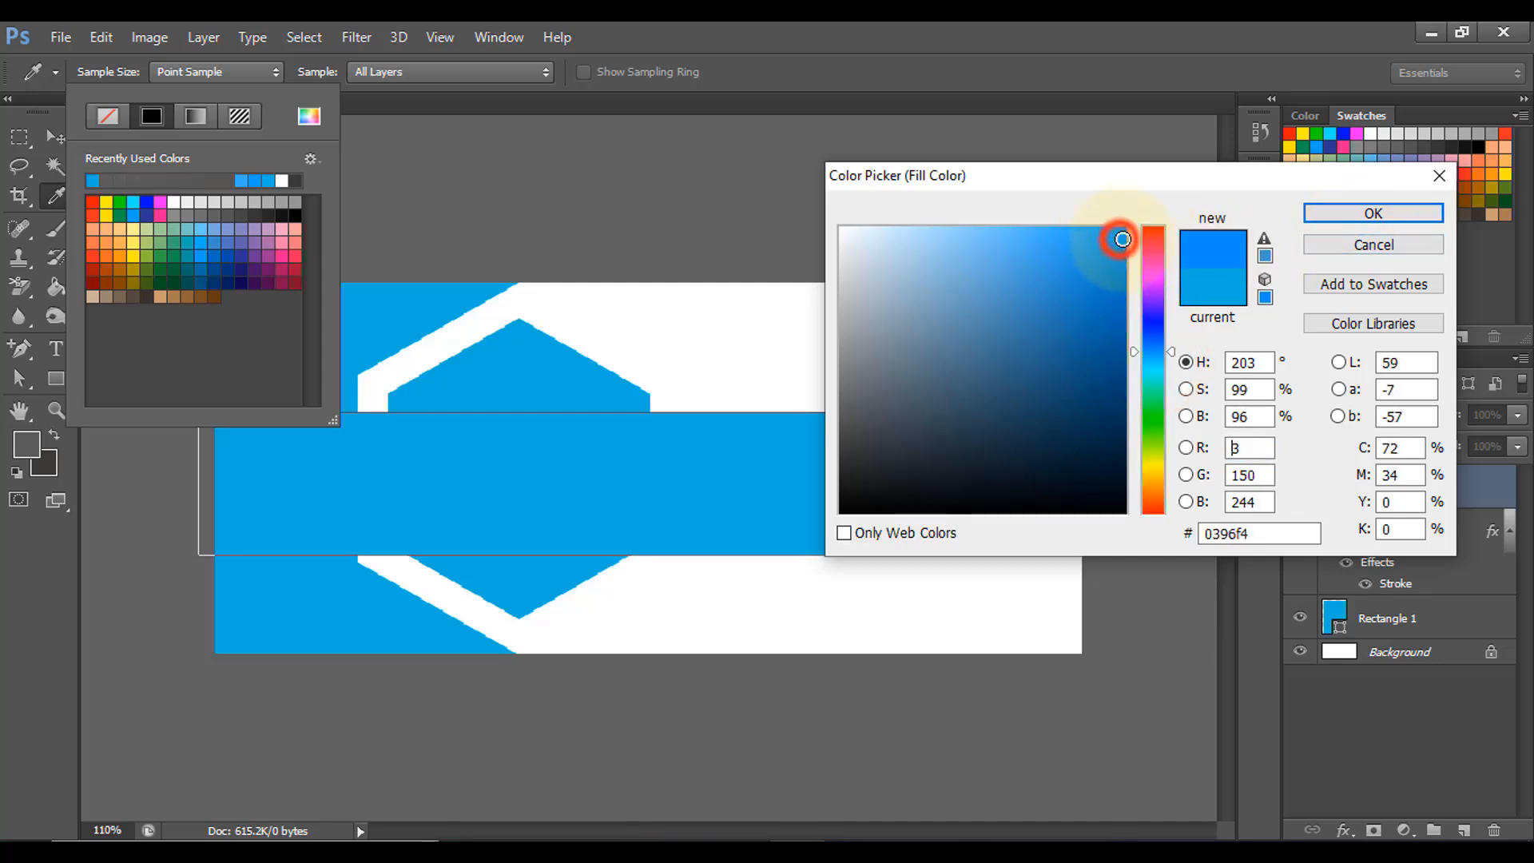
left_click(1372, 213)
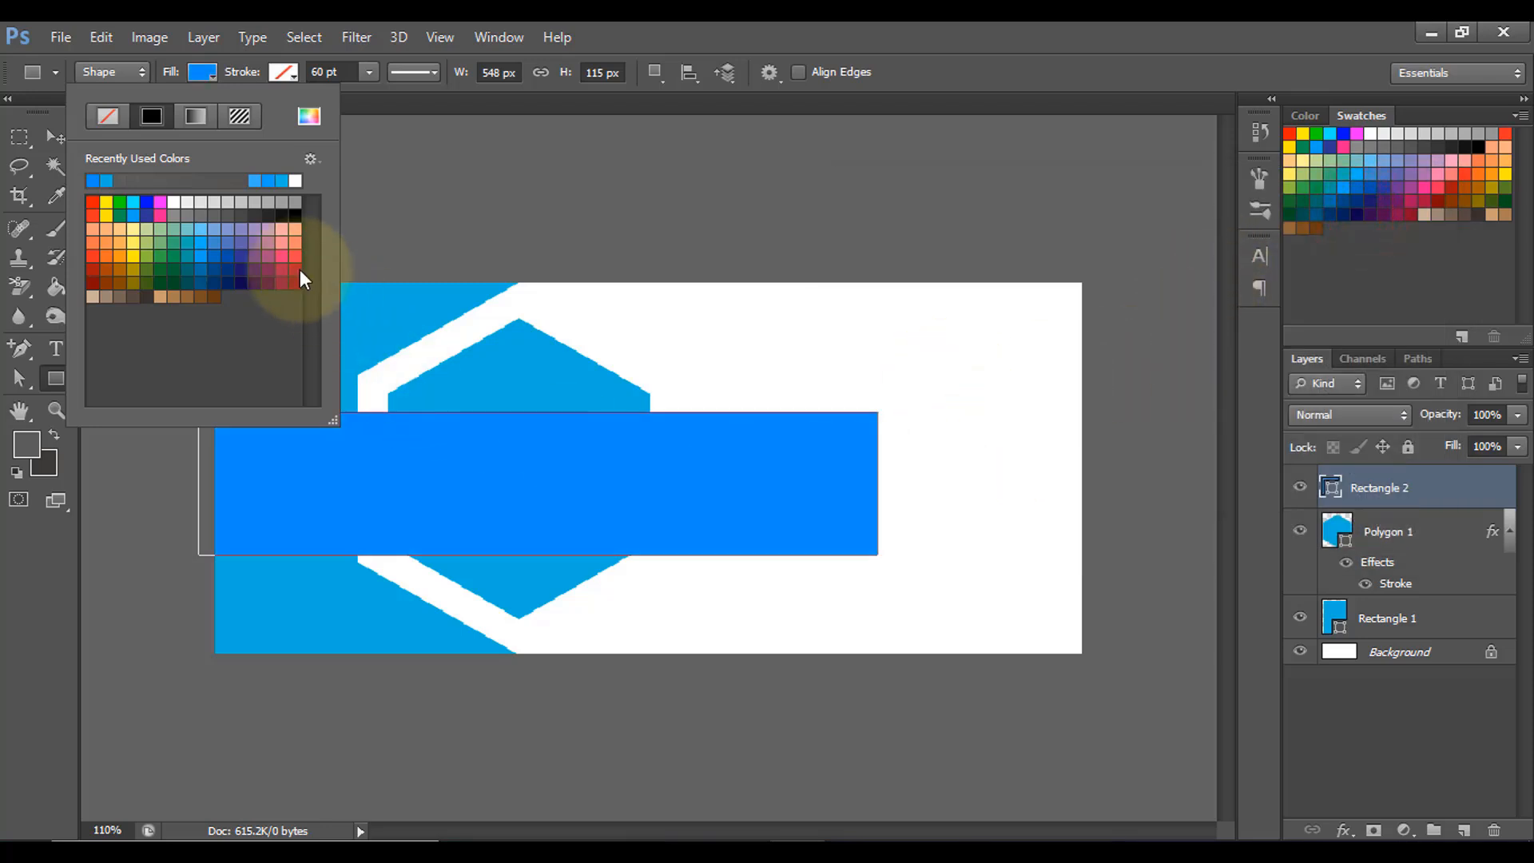
left_click(206, 72)
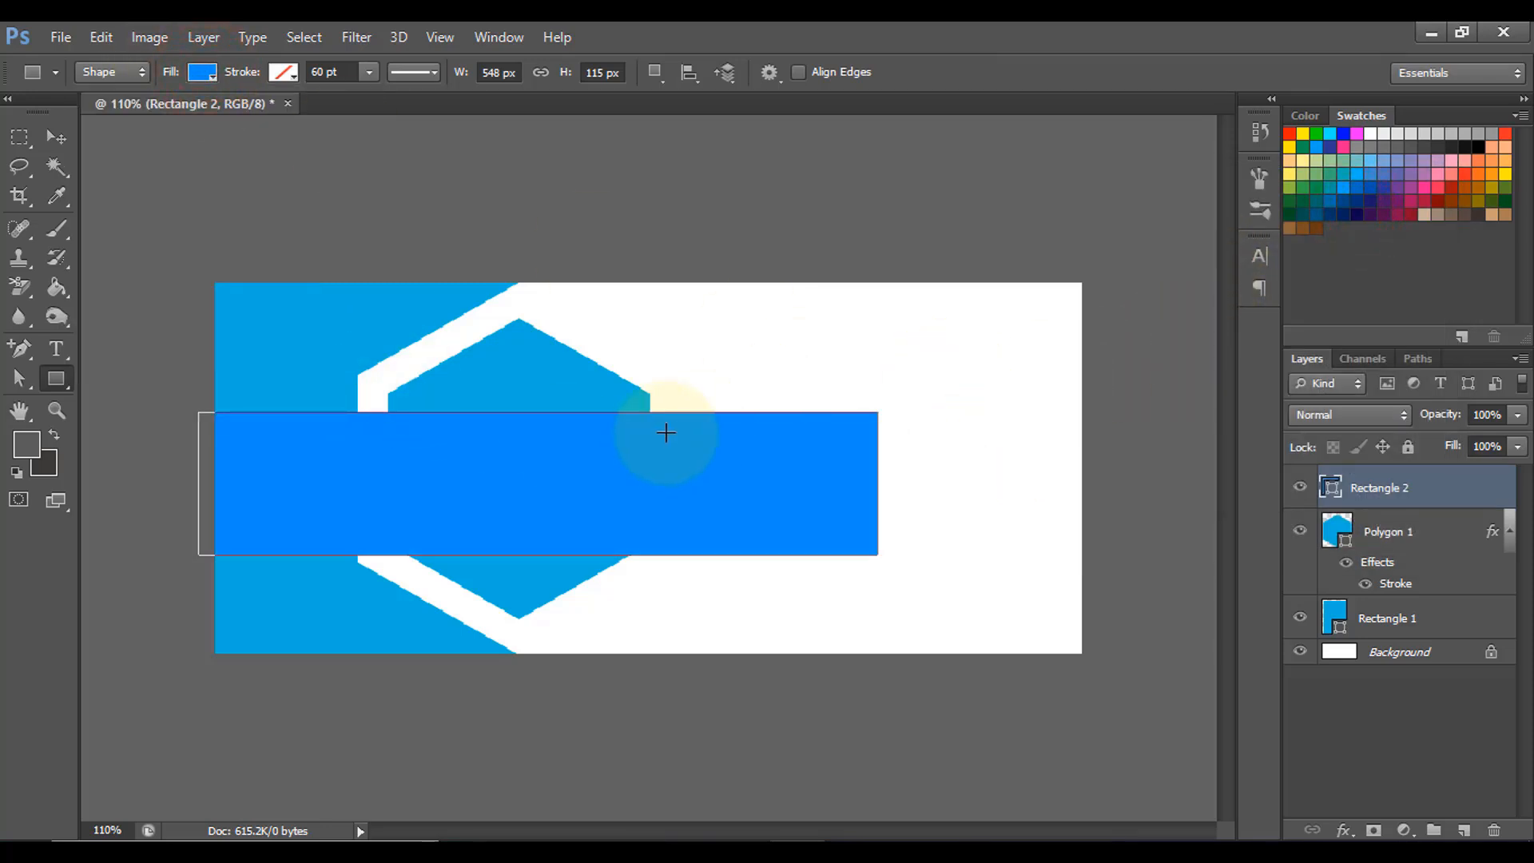
Rotate the bright blue rectangle to about 22.4° so it slopes down to the right, and shift it slightly left.
key("ctrl+t")
left_click_drag(919, 480, 900, 630)
left_click_drag(736, 558, 682, 559)
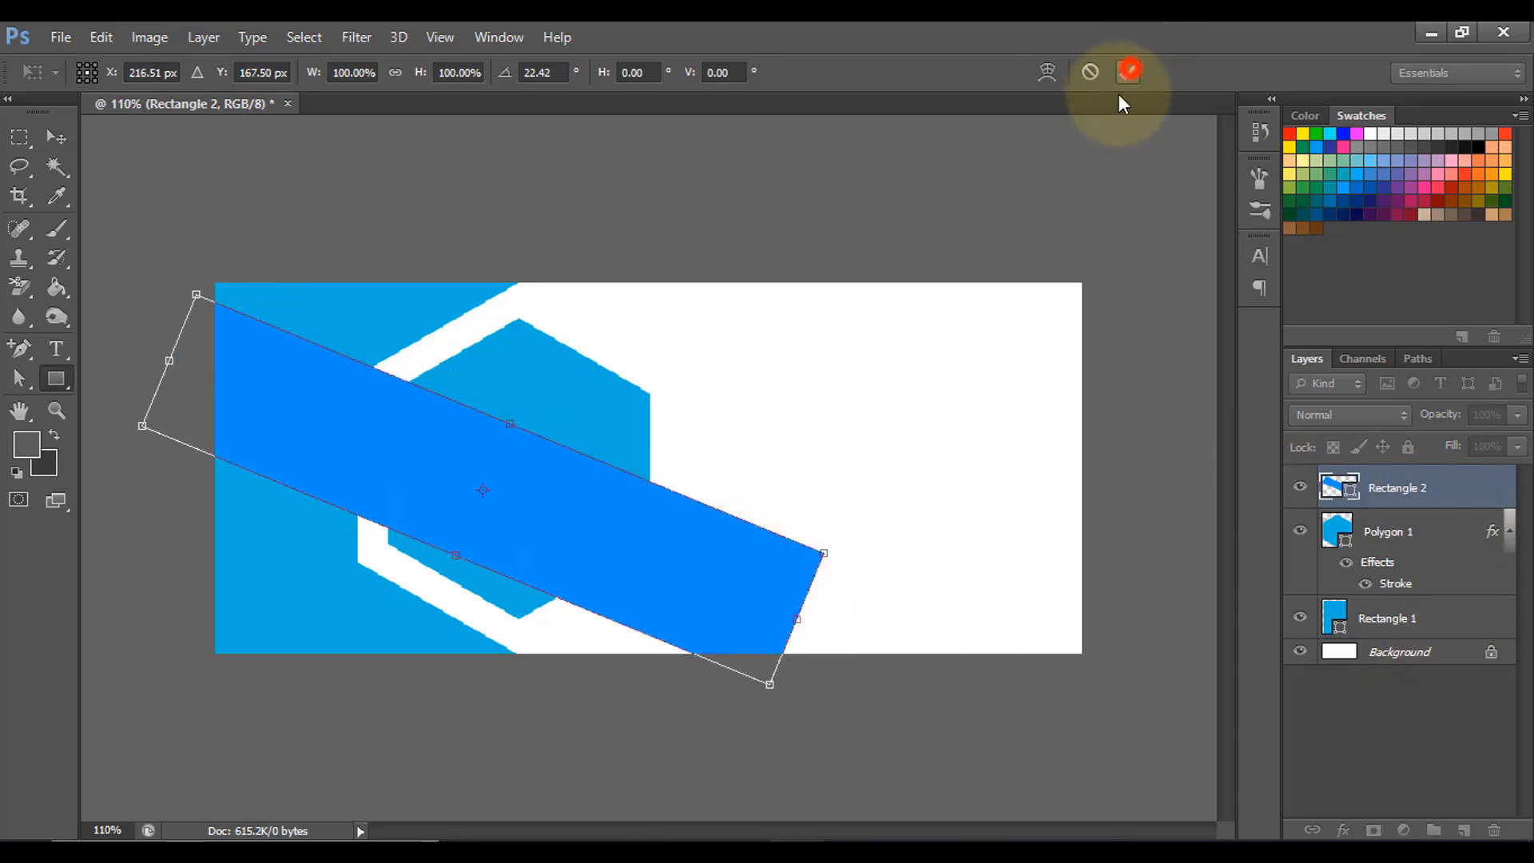
left_click(1129, 71)
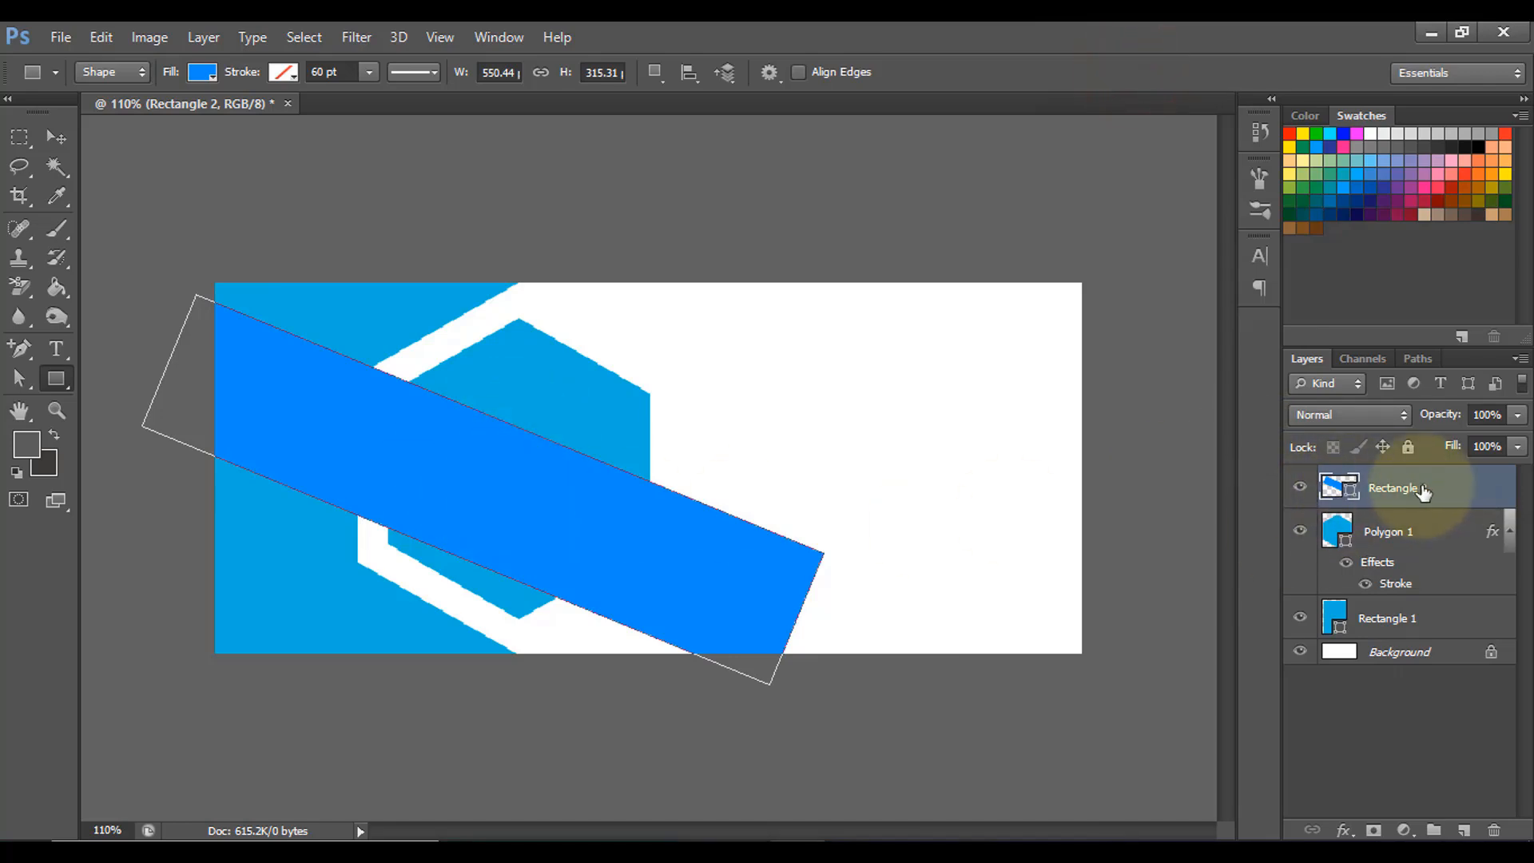
Stack the bright blue band below the hexagon layer and shift it slightly down and to the left.
left_click_drag(1426, 489, 1419, 597)
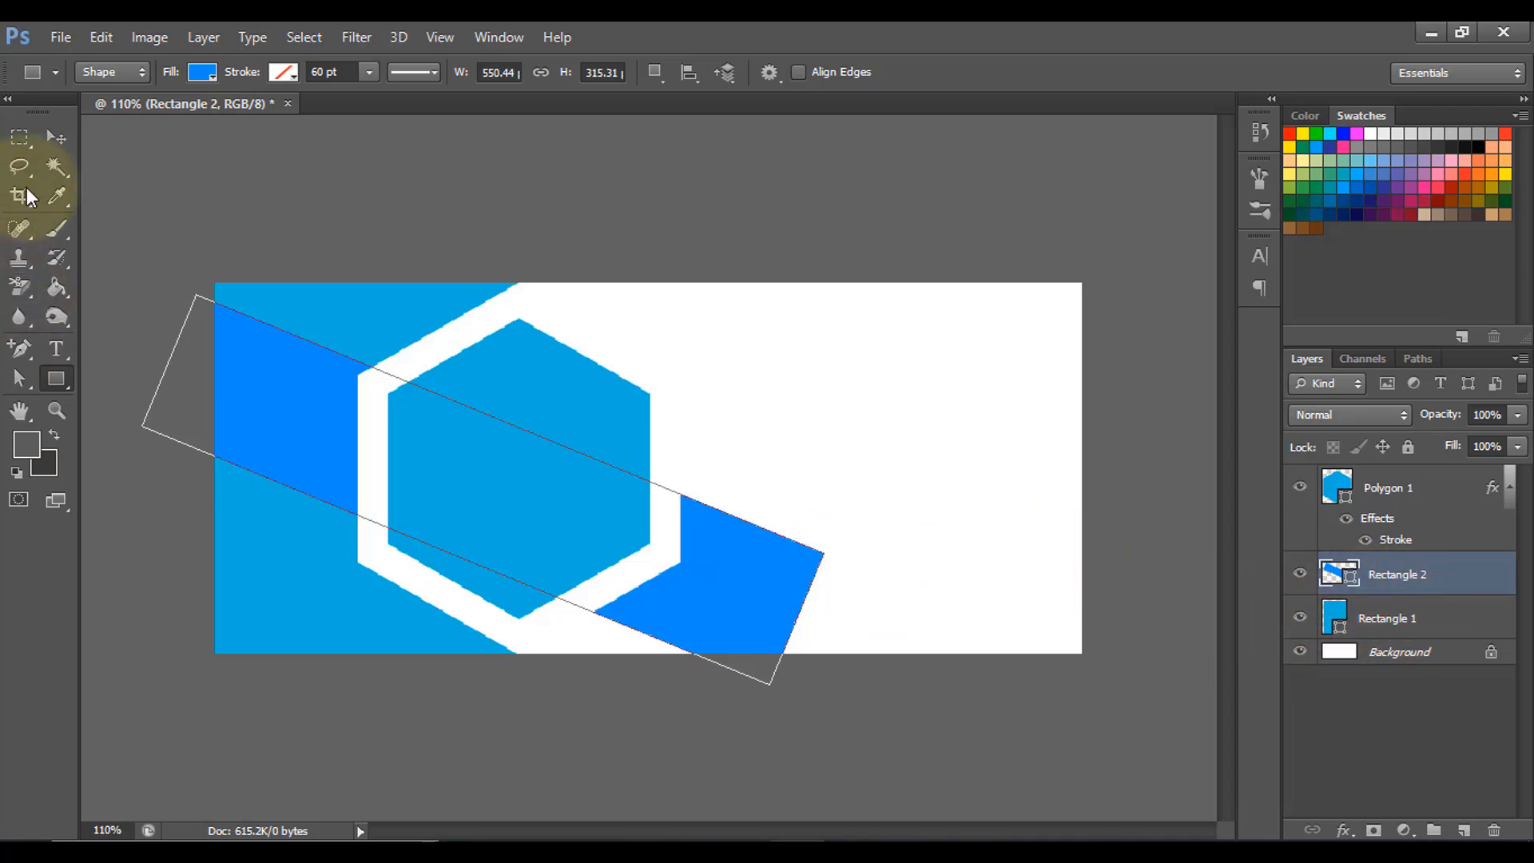
left_click(64, 129)
left_click_drag(760, 558, 733, 588)
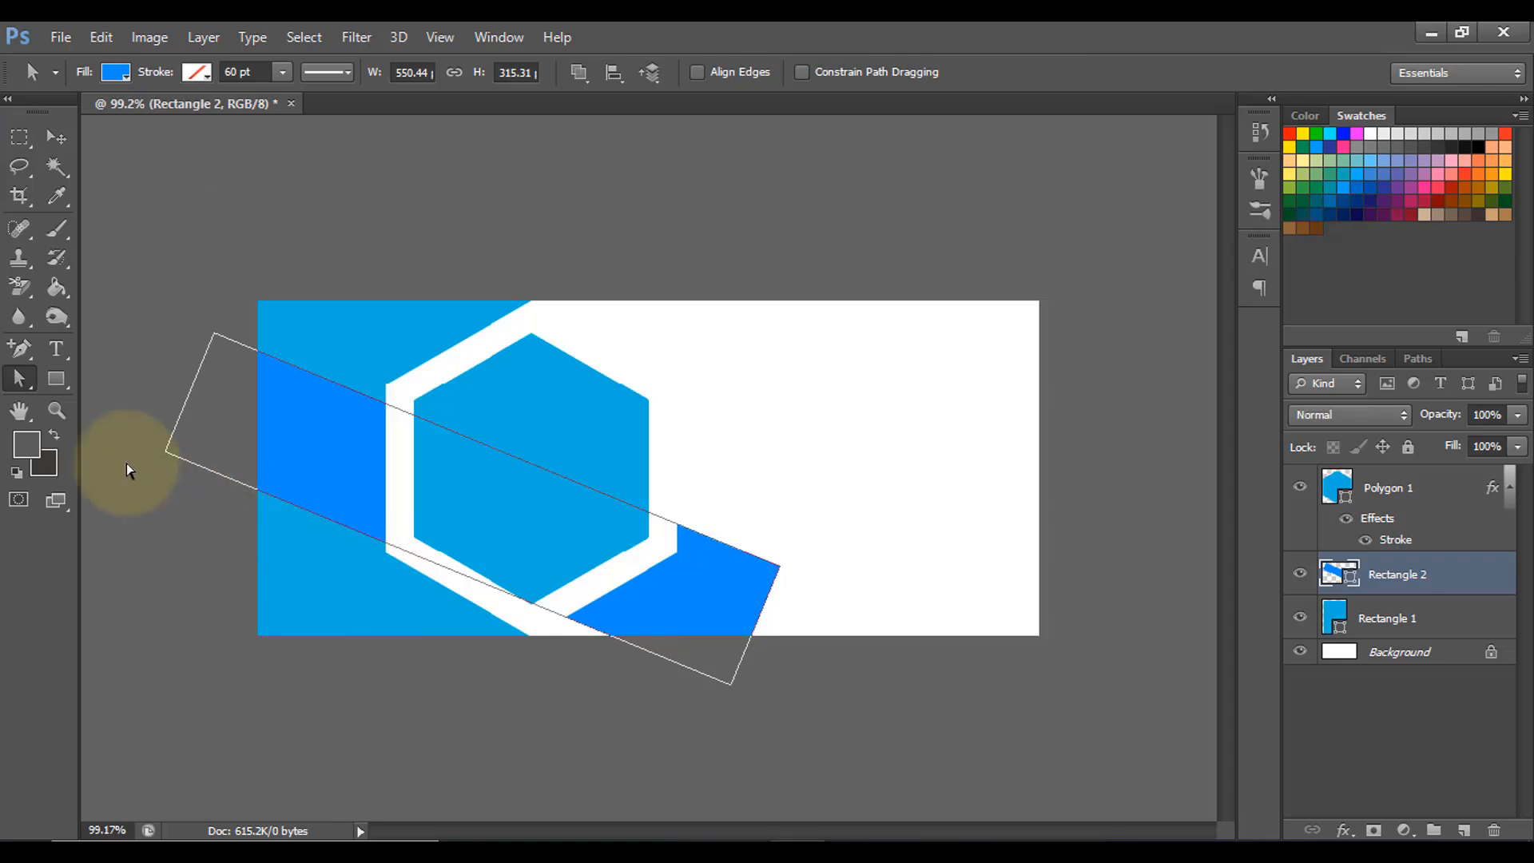
Reshape the band with the Direct Selection tool, pulling its upper-right corner below the canvas and raising its upper-left corner.
left_click(21, 380)
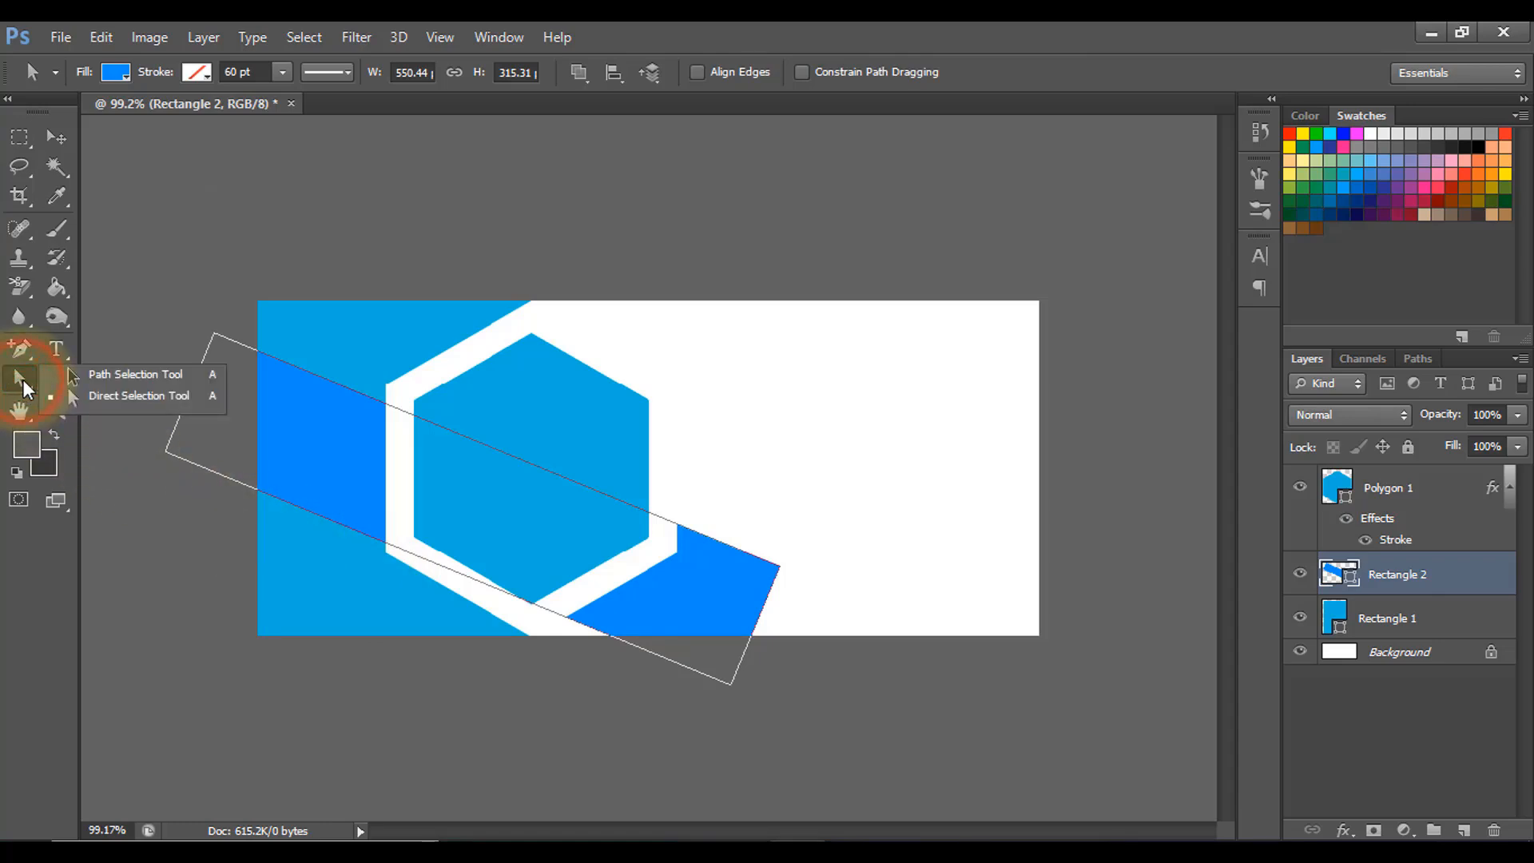
left_click(146, 393)
left_click(778, 567)
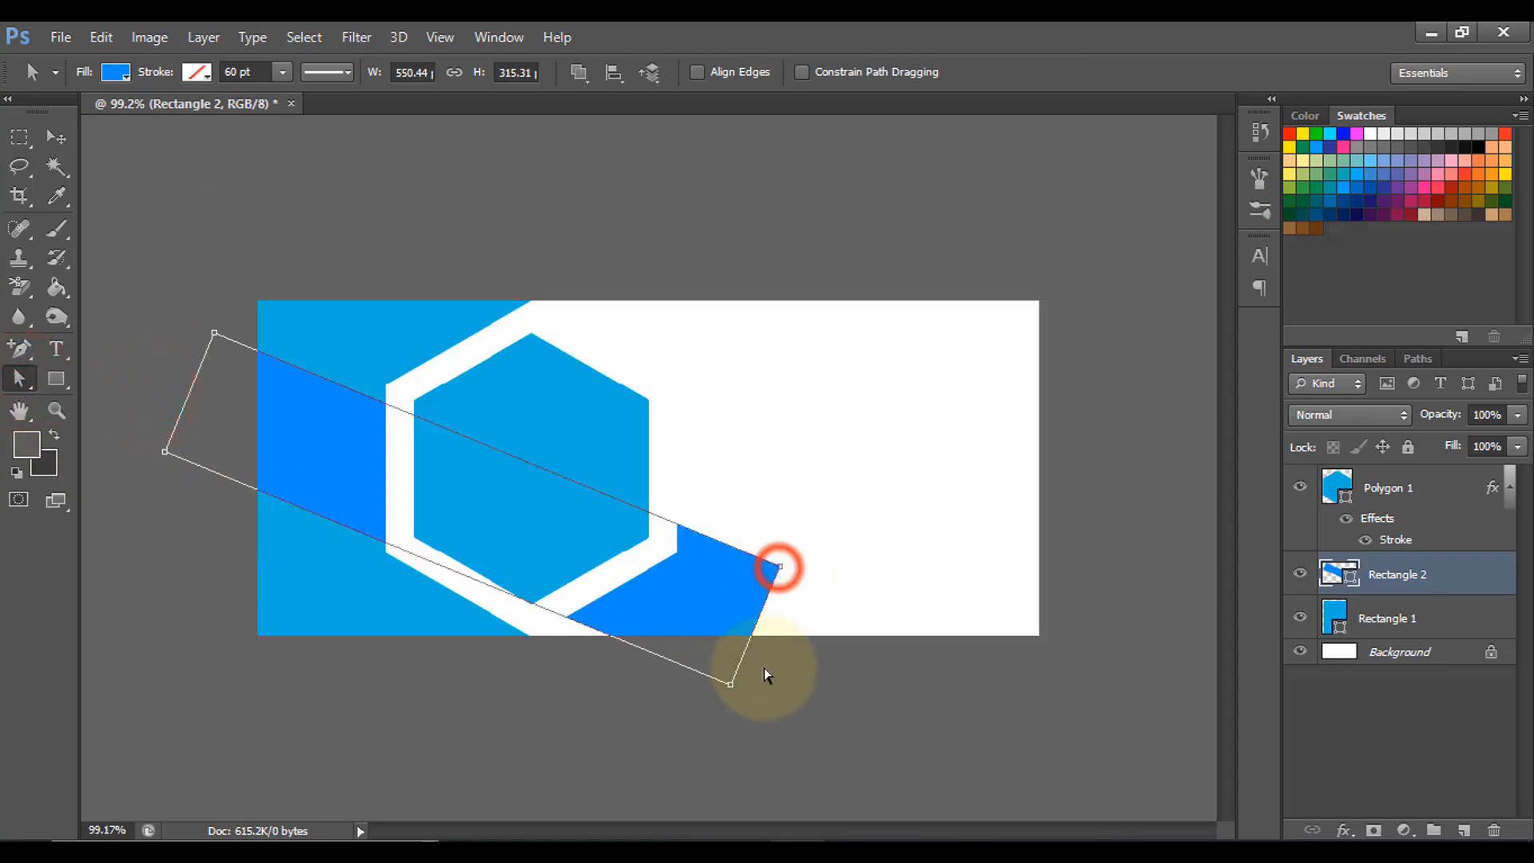
key("ctrl+plus")
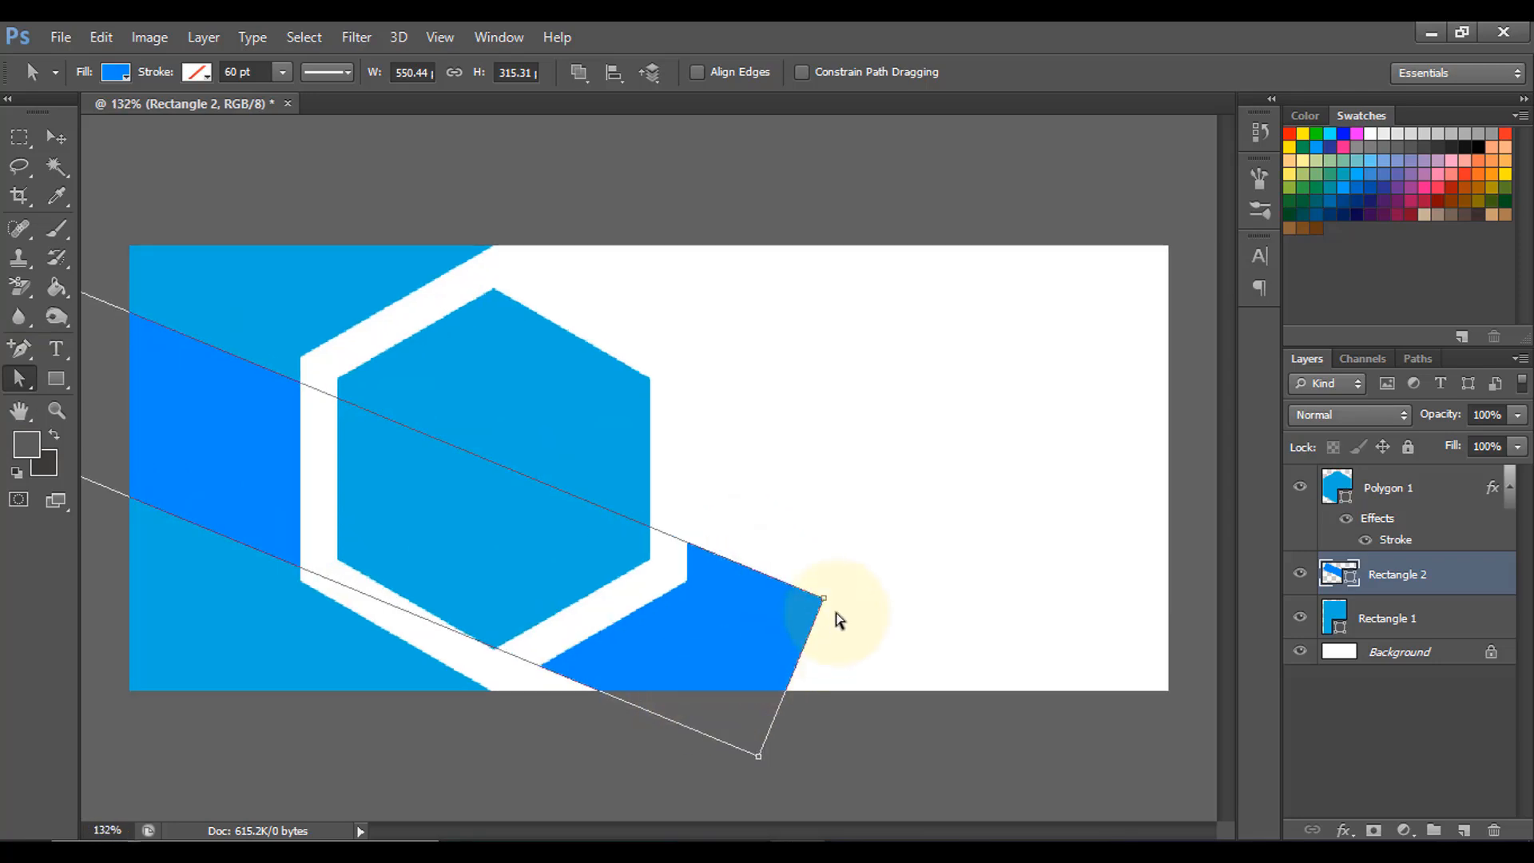
left_click_drag(823, 597, 955, 702)
scroll(676, 705, "up", 1)
left_click_drag(123, 421, 212, 497)
left_click_drag(155, 338, 165, 292)
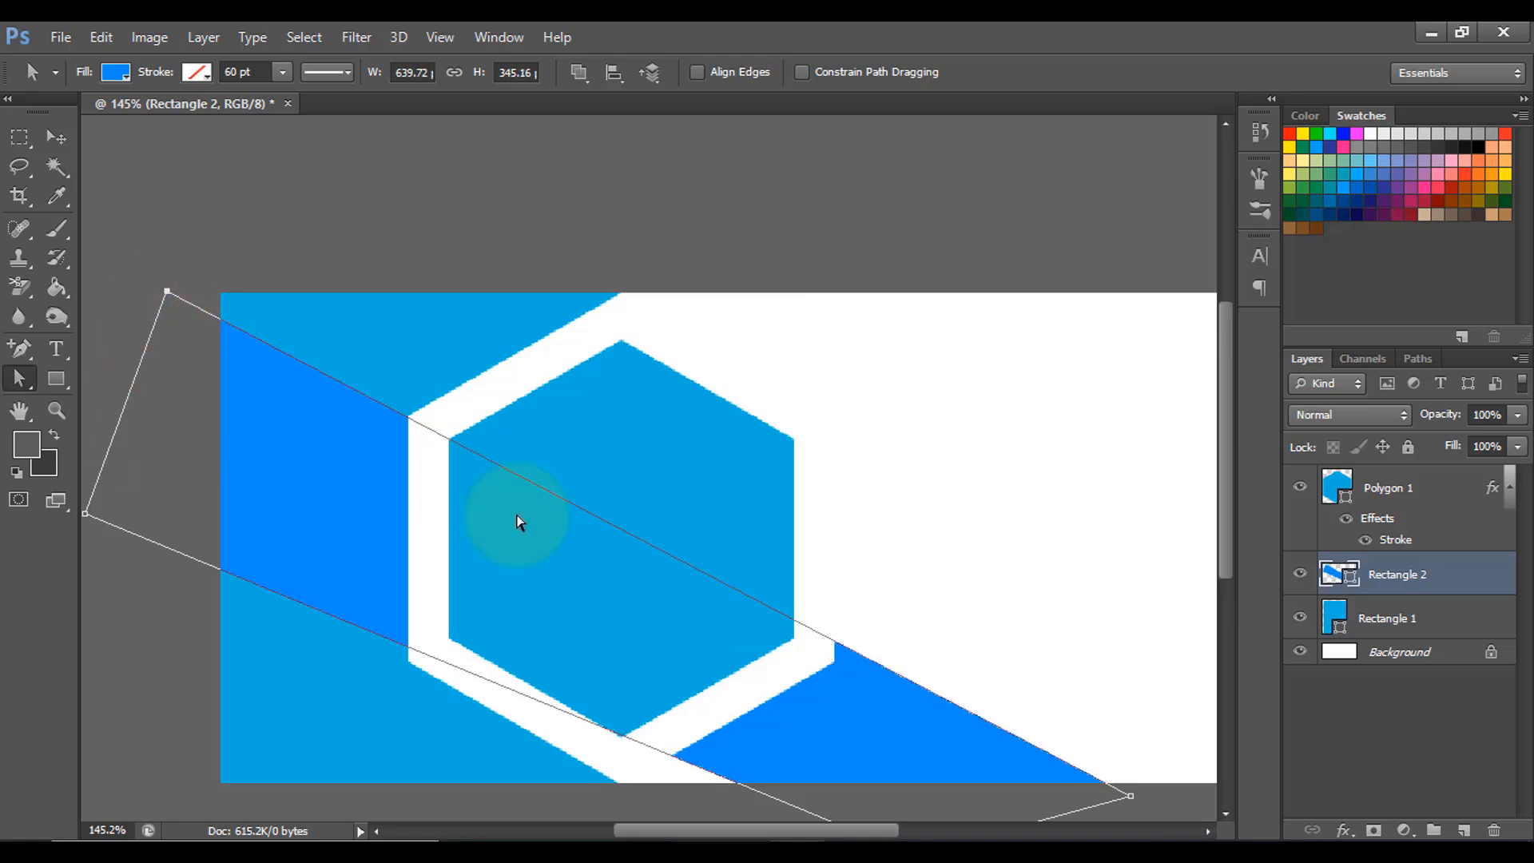
Fine-tune the band's upper corner points so its upper edge passes through the hexagon border's upper-left and lower-right vertices.
left_click_drag(739, 591, 617, 410)
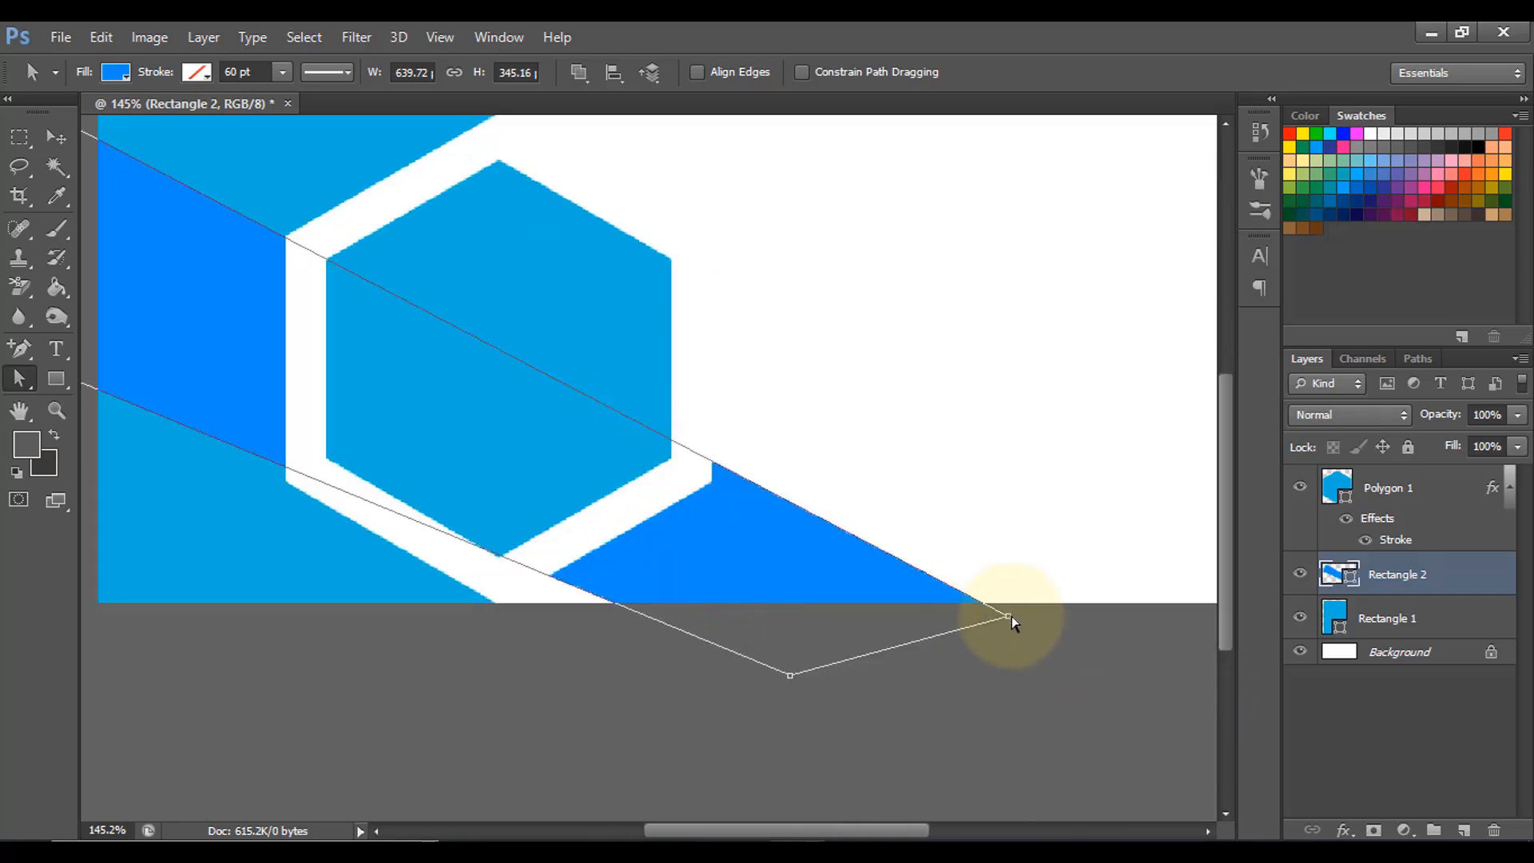
left_click_drag(1009, 616, 1046, 663)
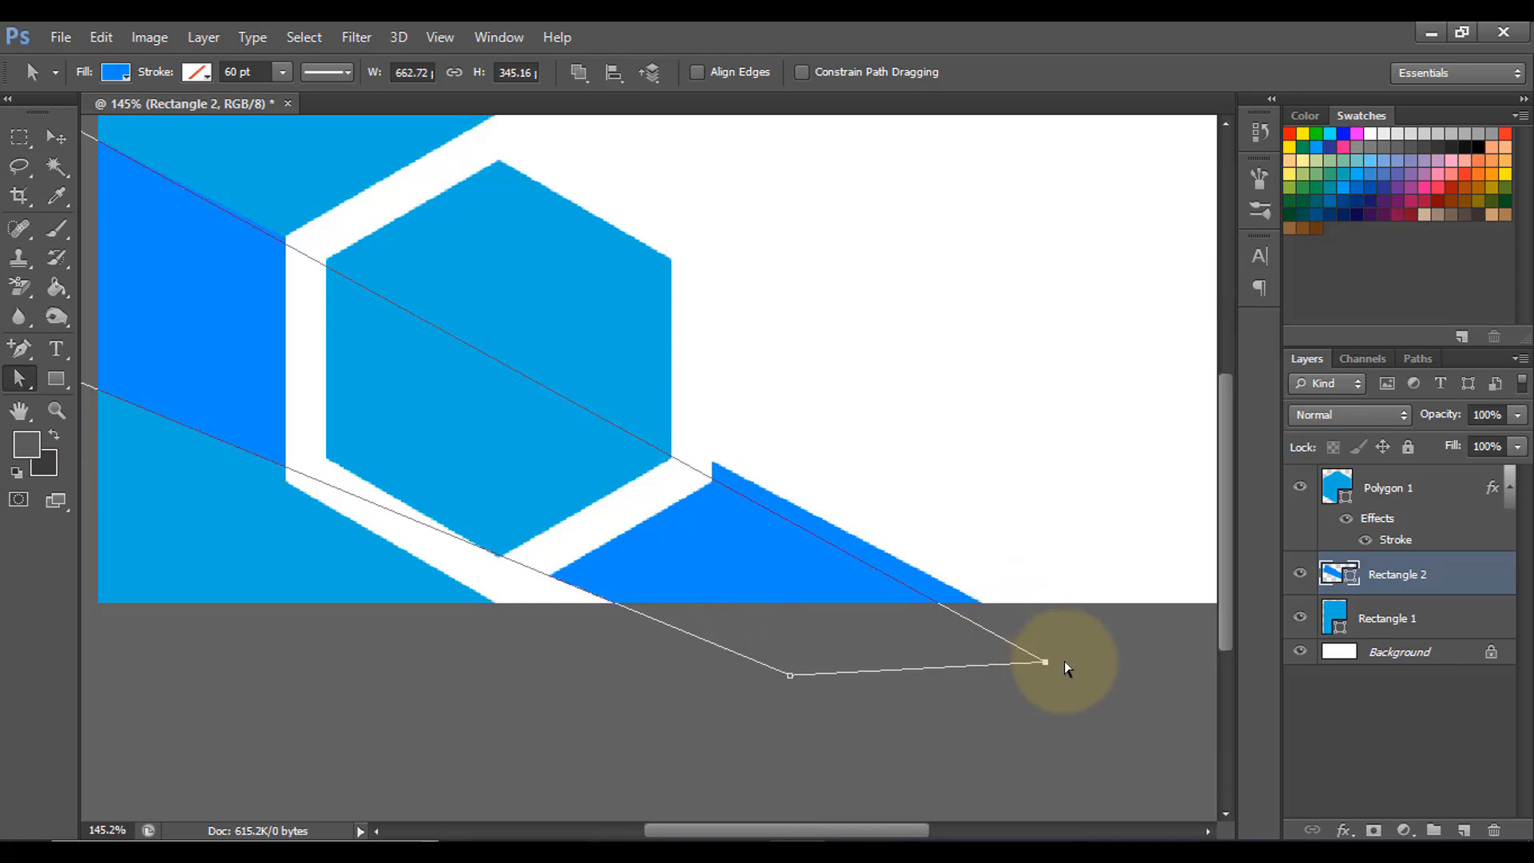
left_click_drag(762, 519, 935, 629)
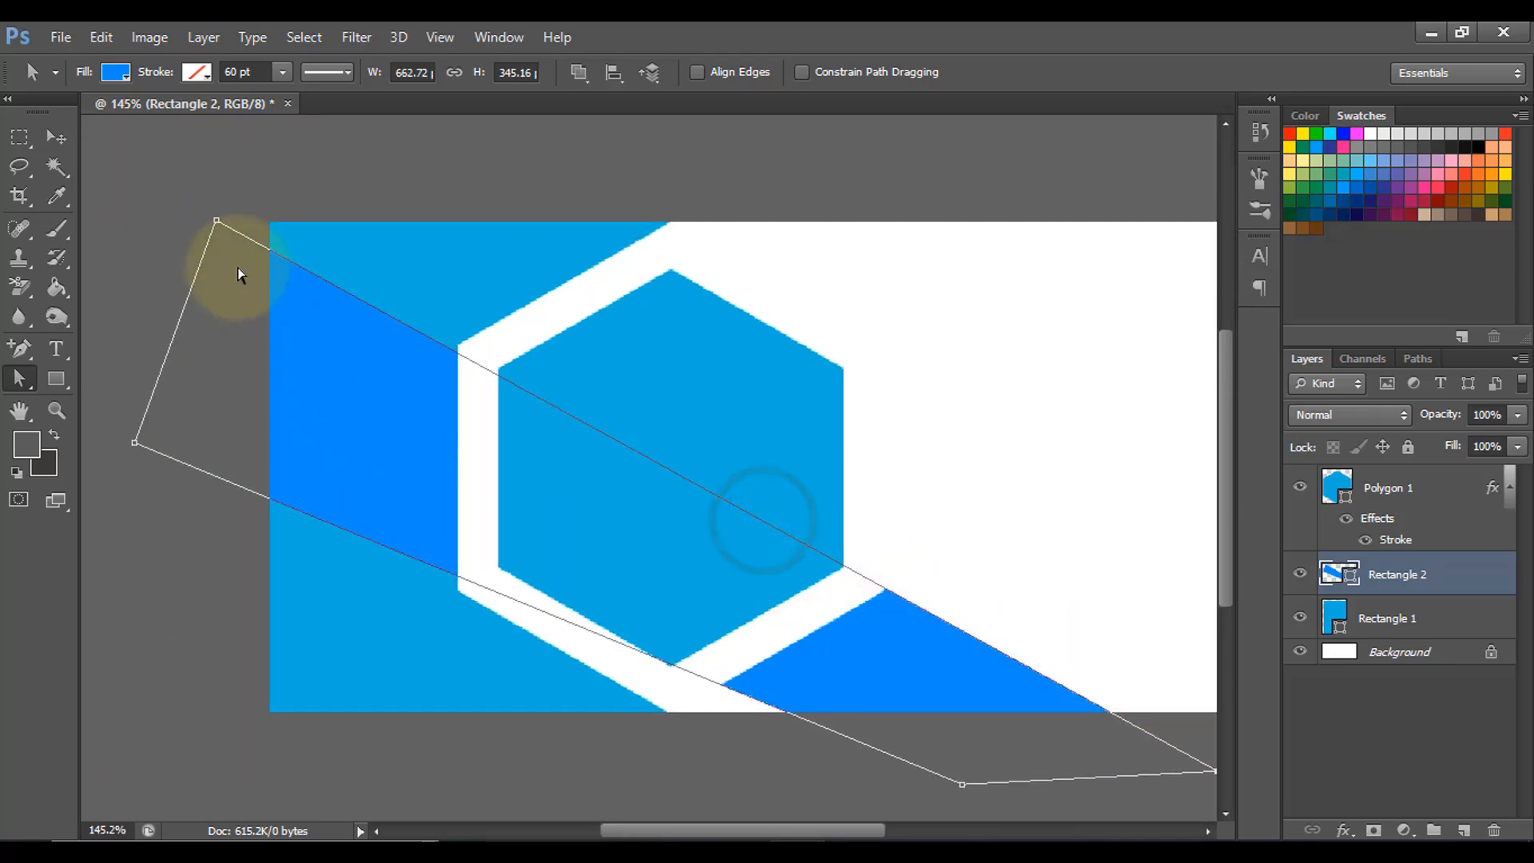
left_click_drag(217, 219, 217, 213)
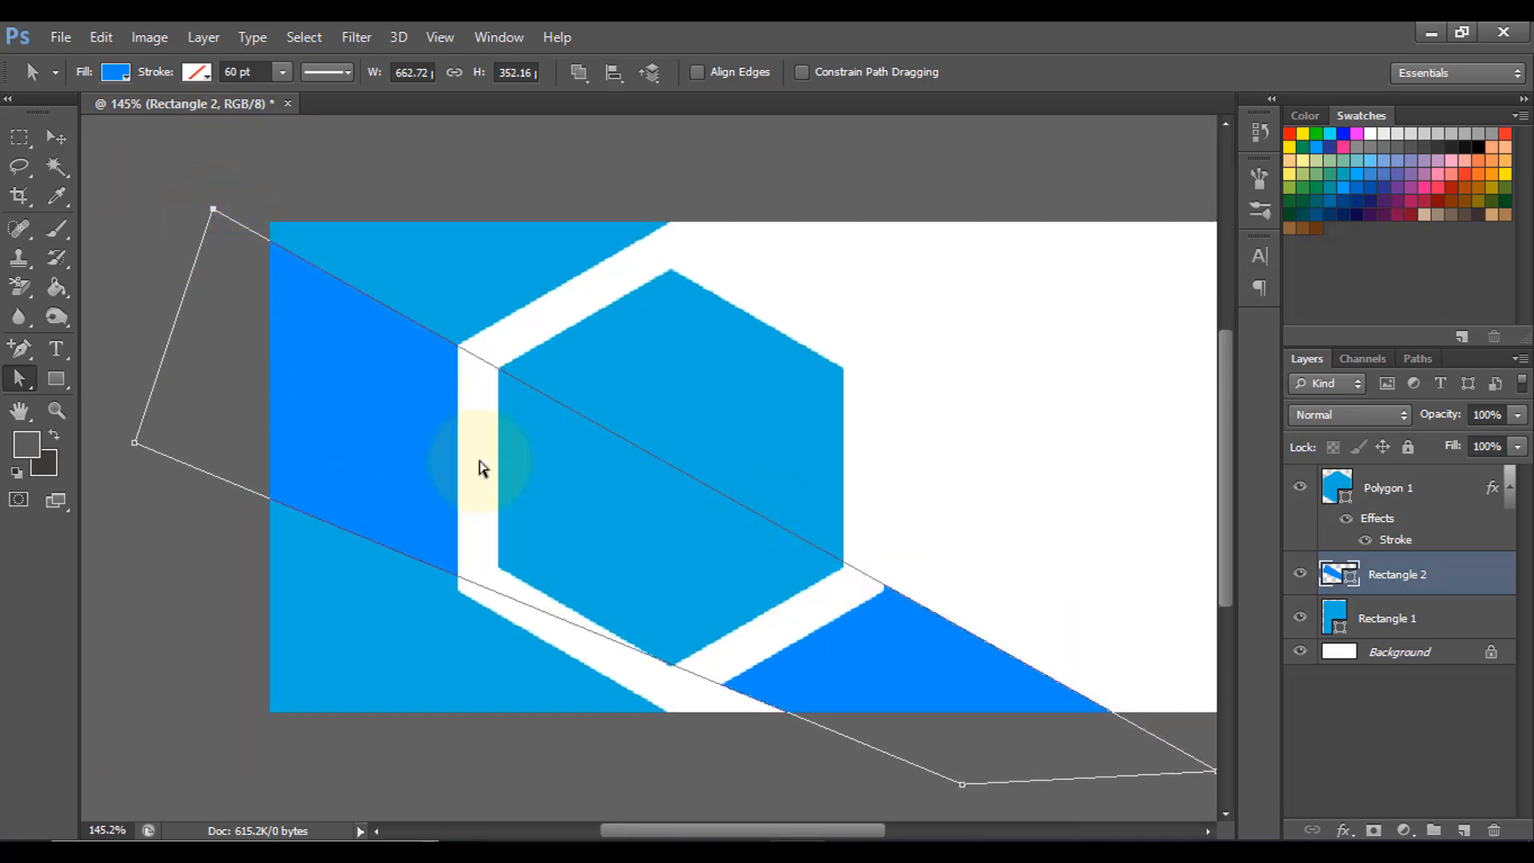
left_click_drag(1061, 595, 1005, 536)
left_click_drag(1159, 712, 1181, 730)
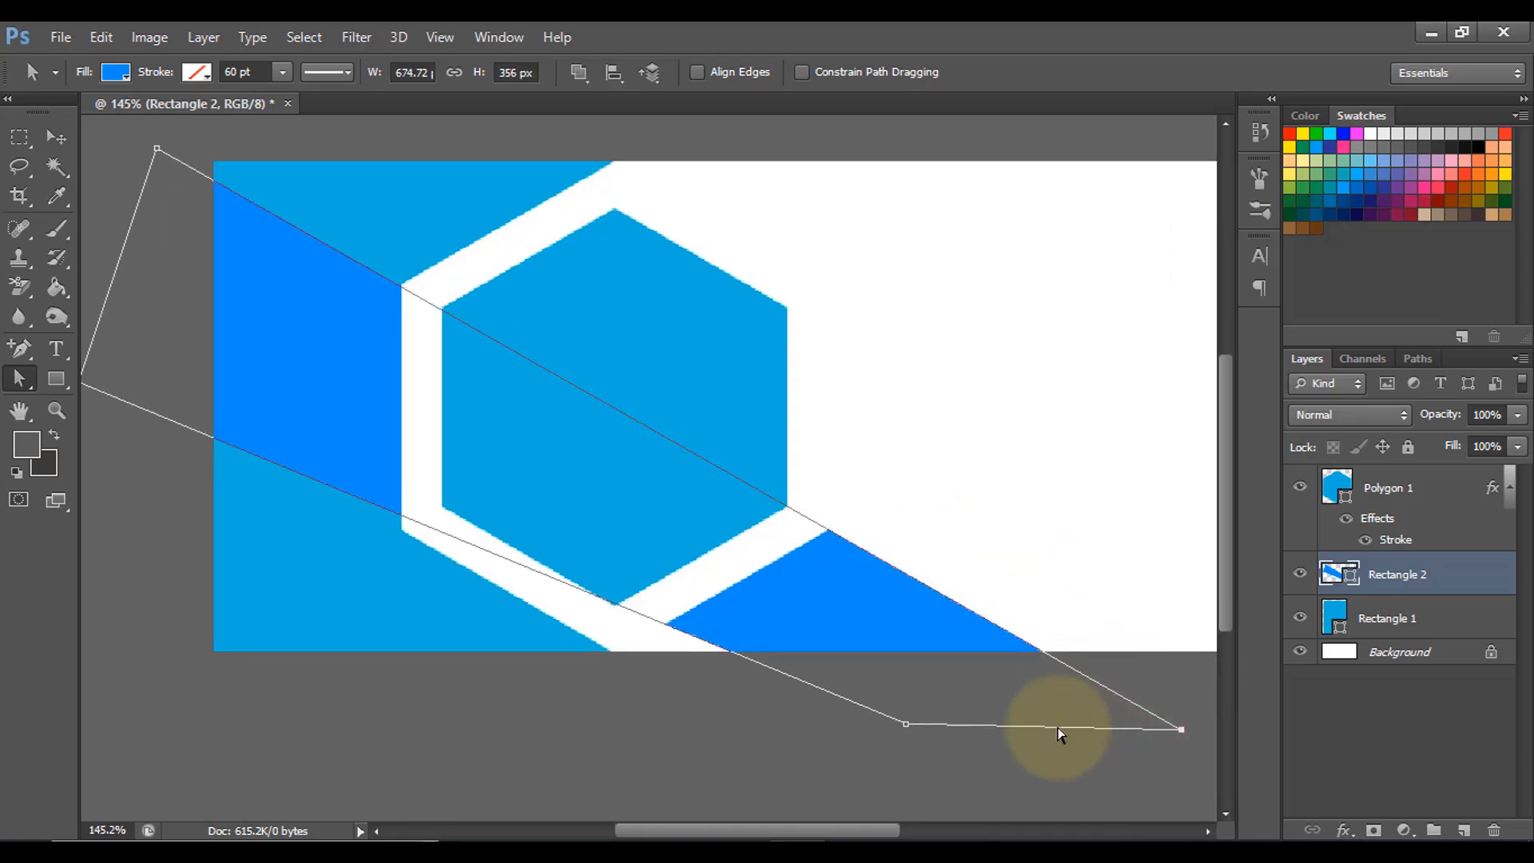
Move the band's two lower corner points outward beyond the canvas to steepen its lower edge towards the hexagon's bottom vertex.
left_click_drag(334, 466, 322, 381)
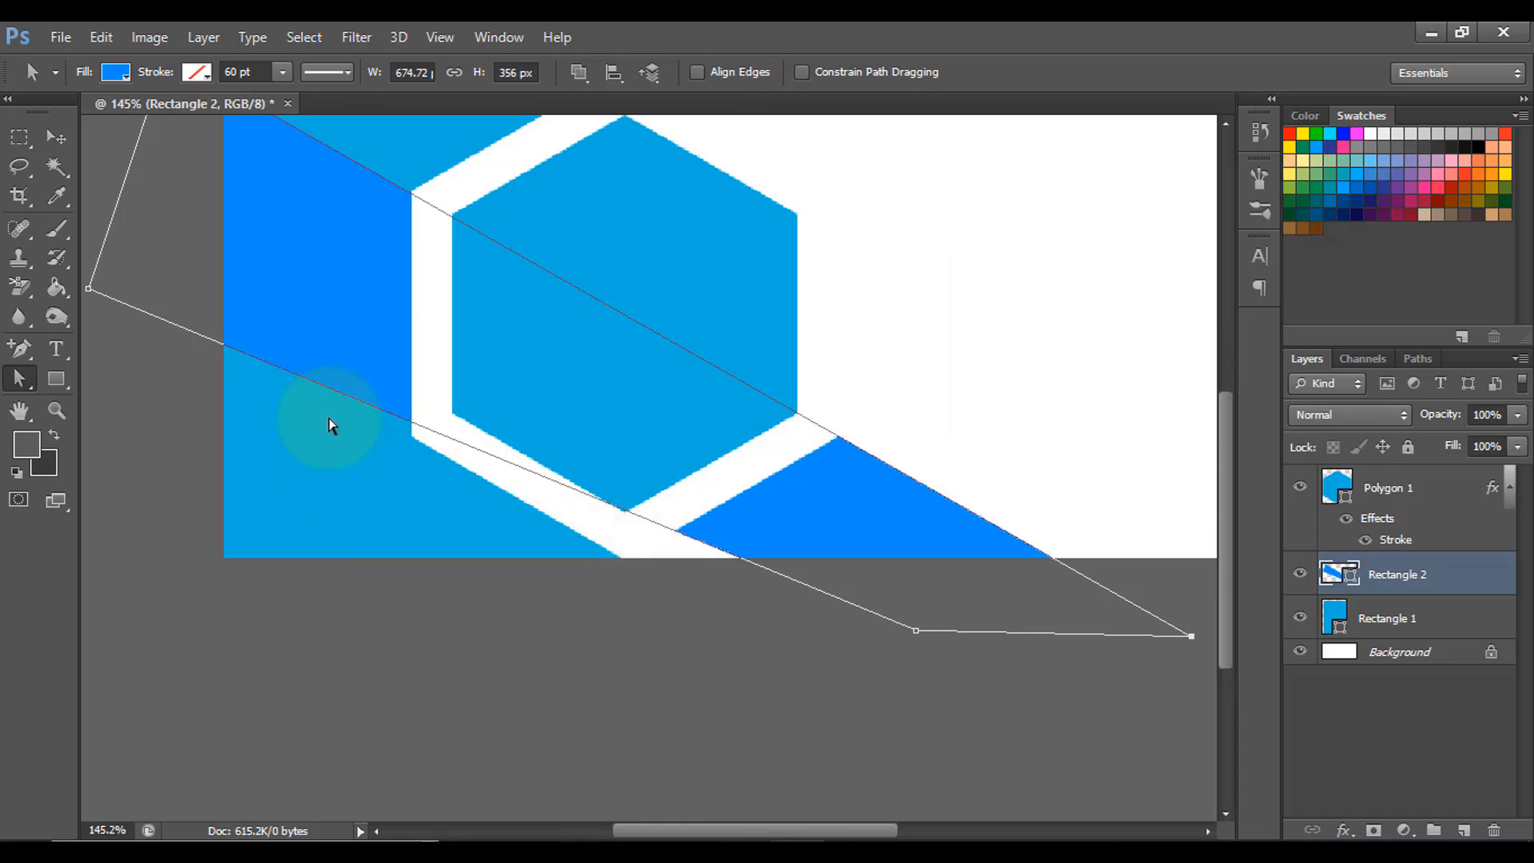
left_click_drag(92, 290, 104, 315)
left_click_drag(917, 631, 1031, 750)
left_click_drag(104, 315, 361, 149)
left_click_drag(664, 380, 212, 332)
left_click_drag(1110, 706, 1099, 723)
scroll(697, 535, "down", 3)
scroll(654, 588, "down", 1)
scroll(626, 473, "up", 4)
Fine-tune the band's lower corner points so its lower edge follows the hexagon border's lower-left side, and leave path editing with nothing selected.
left_click_drag(456, 500, 787, 490)
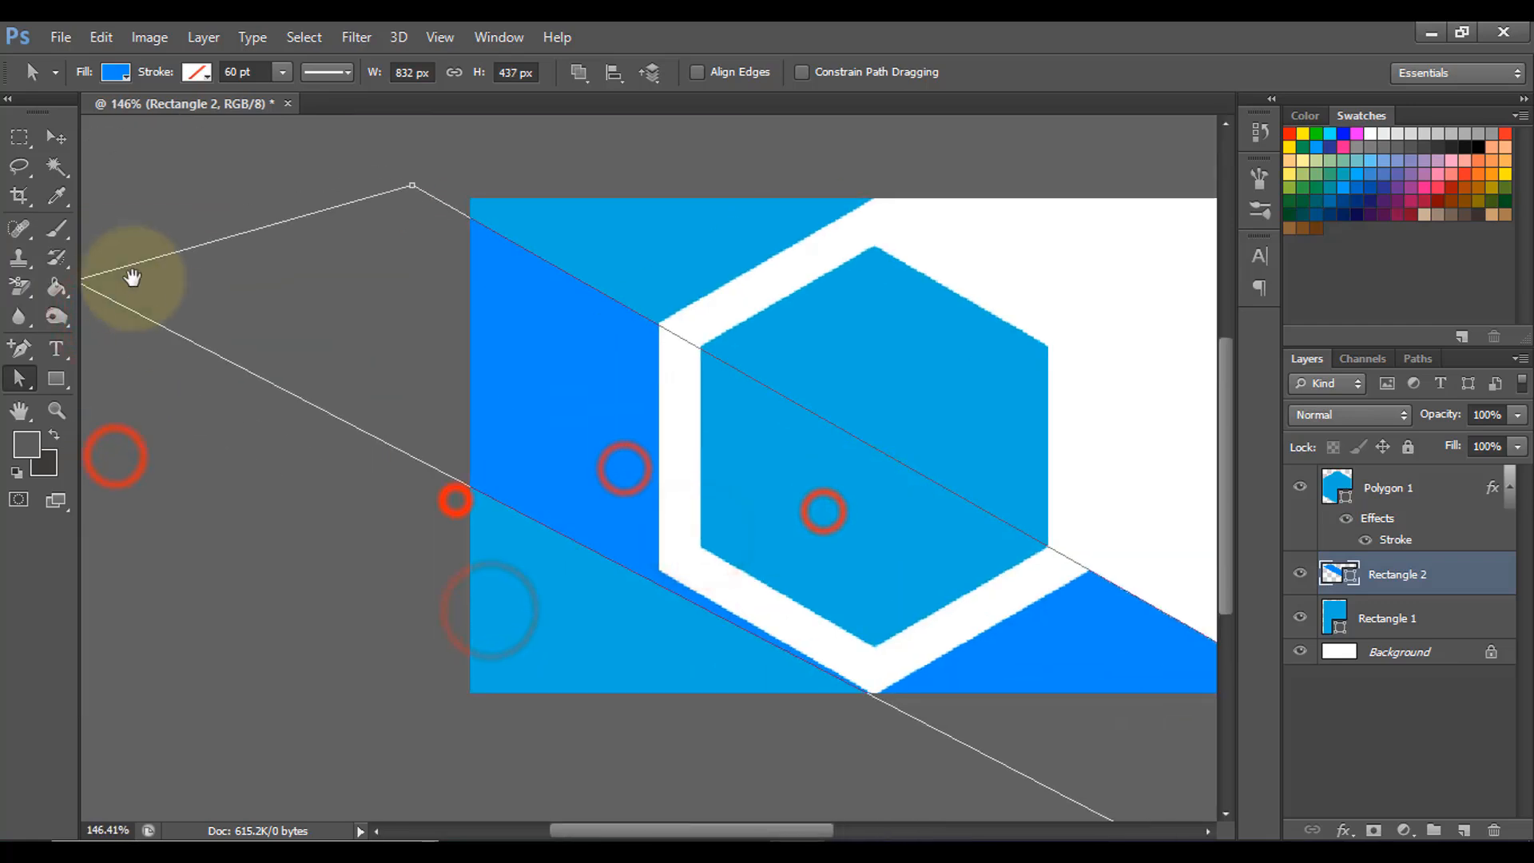
left_click_drag(308, 359, 387, 441)
left_click_drag(154, 361, 379, 459)
left_click_drag(671, 571, 352, 332)
left_click_drag(1023, 746, 1027, 747)
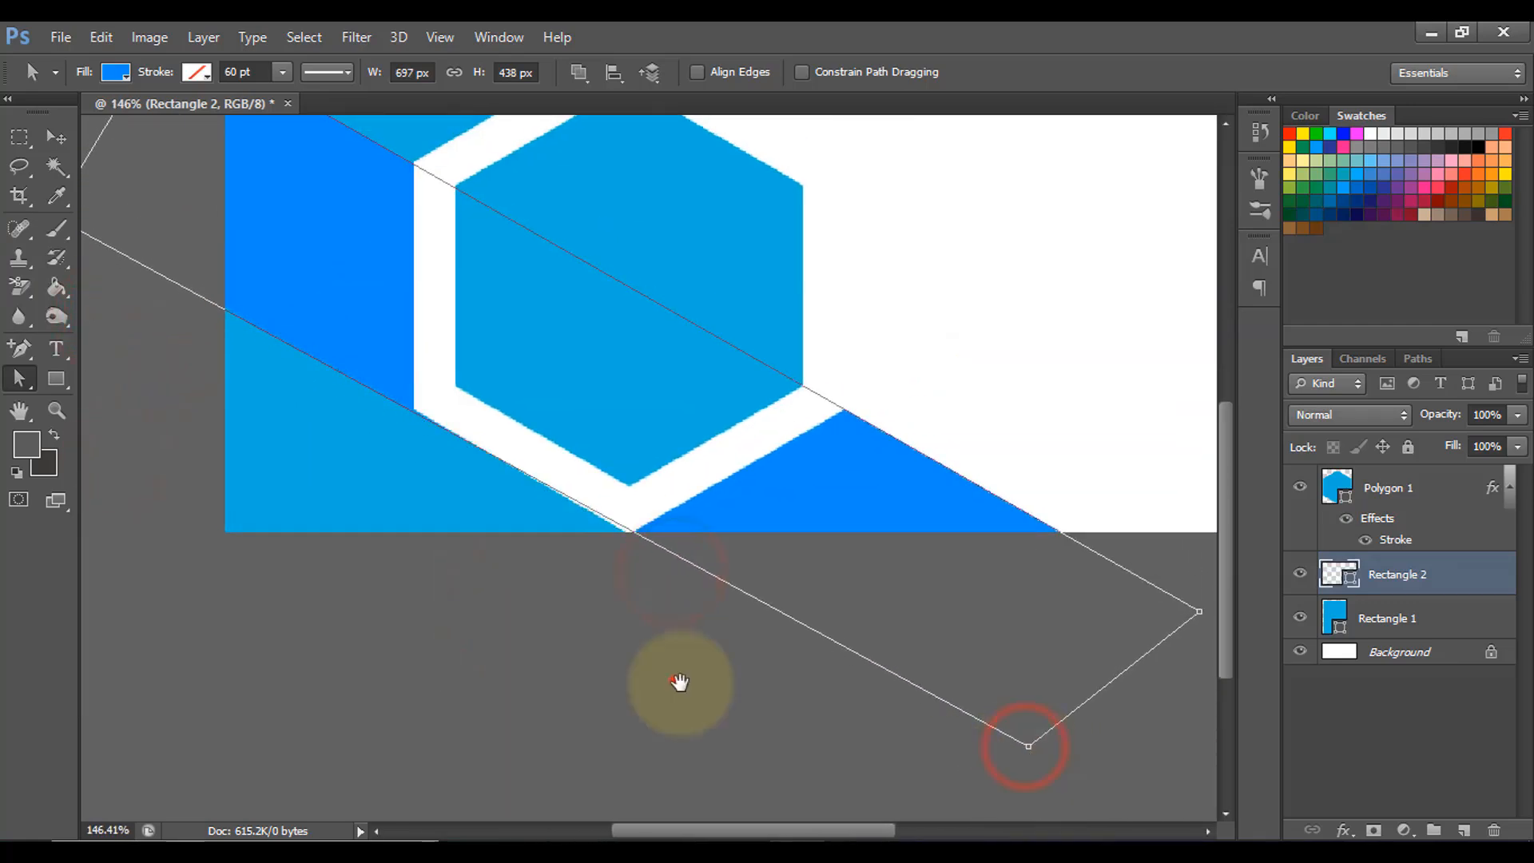
left_click_drag(674, 678, 706, 641)
left_click_drag(1051, 701, 1057, 711)
left_click_drag(469, 530, 583, 648)
left_click_drag(194, 290, 212, 293)
left_click_drag(636, 458, 564, 385)
left_click_drag(1100, 753, 1095, 757)
left_click_drag(140, 221, 147, 220)
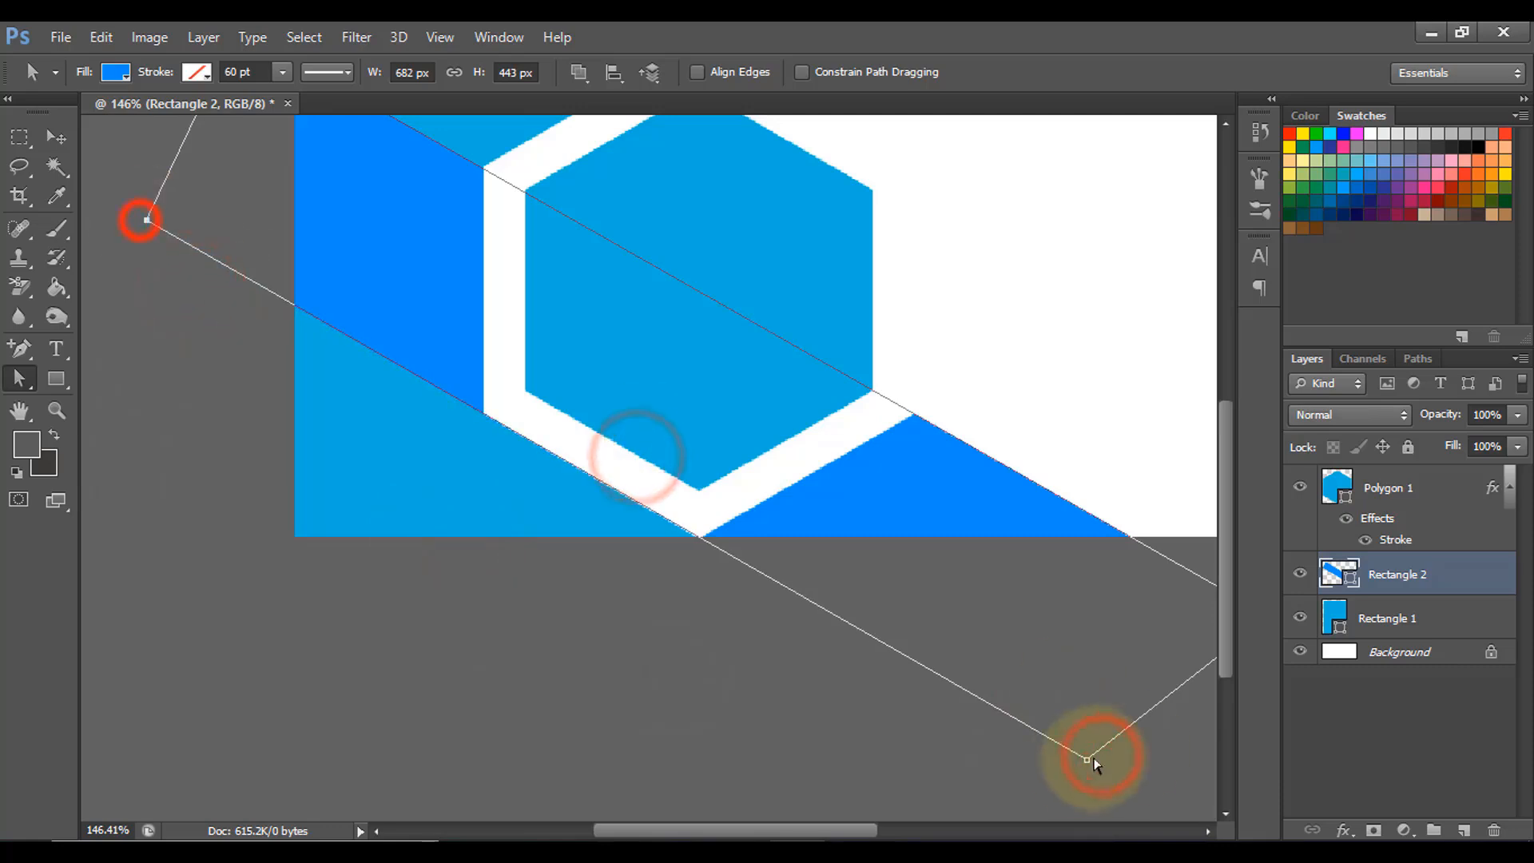
left_click_drag(1094, 760, 1081, 757)
left_click_drag(944, 509, 397, 482)
scroll(397, 483, "down", 8)
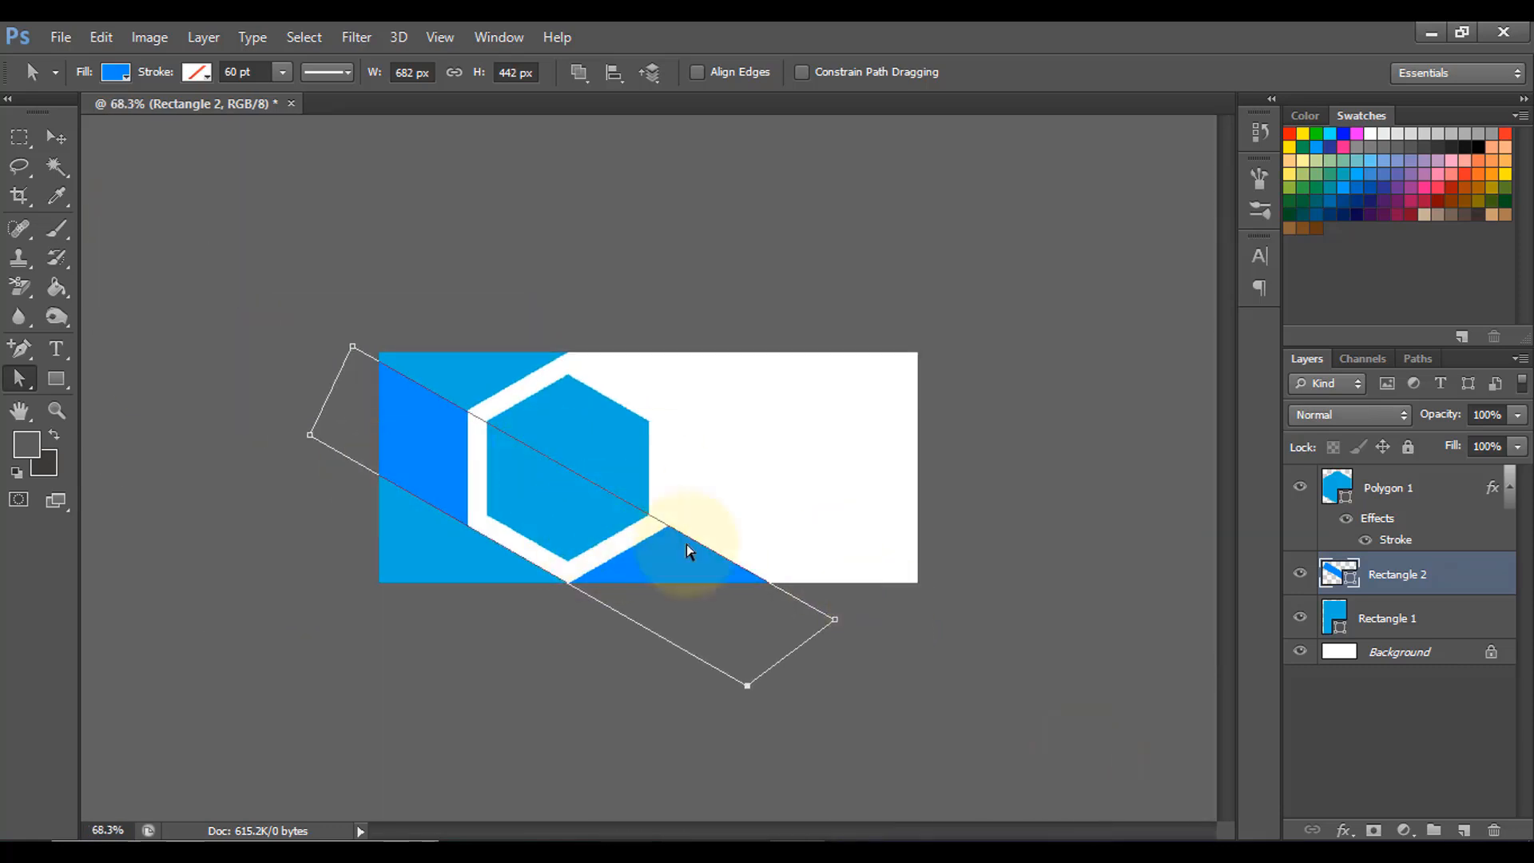
scroll(863, 607, "up", 3)
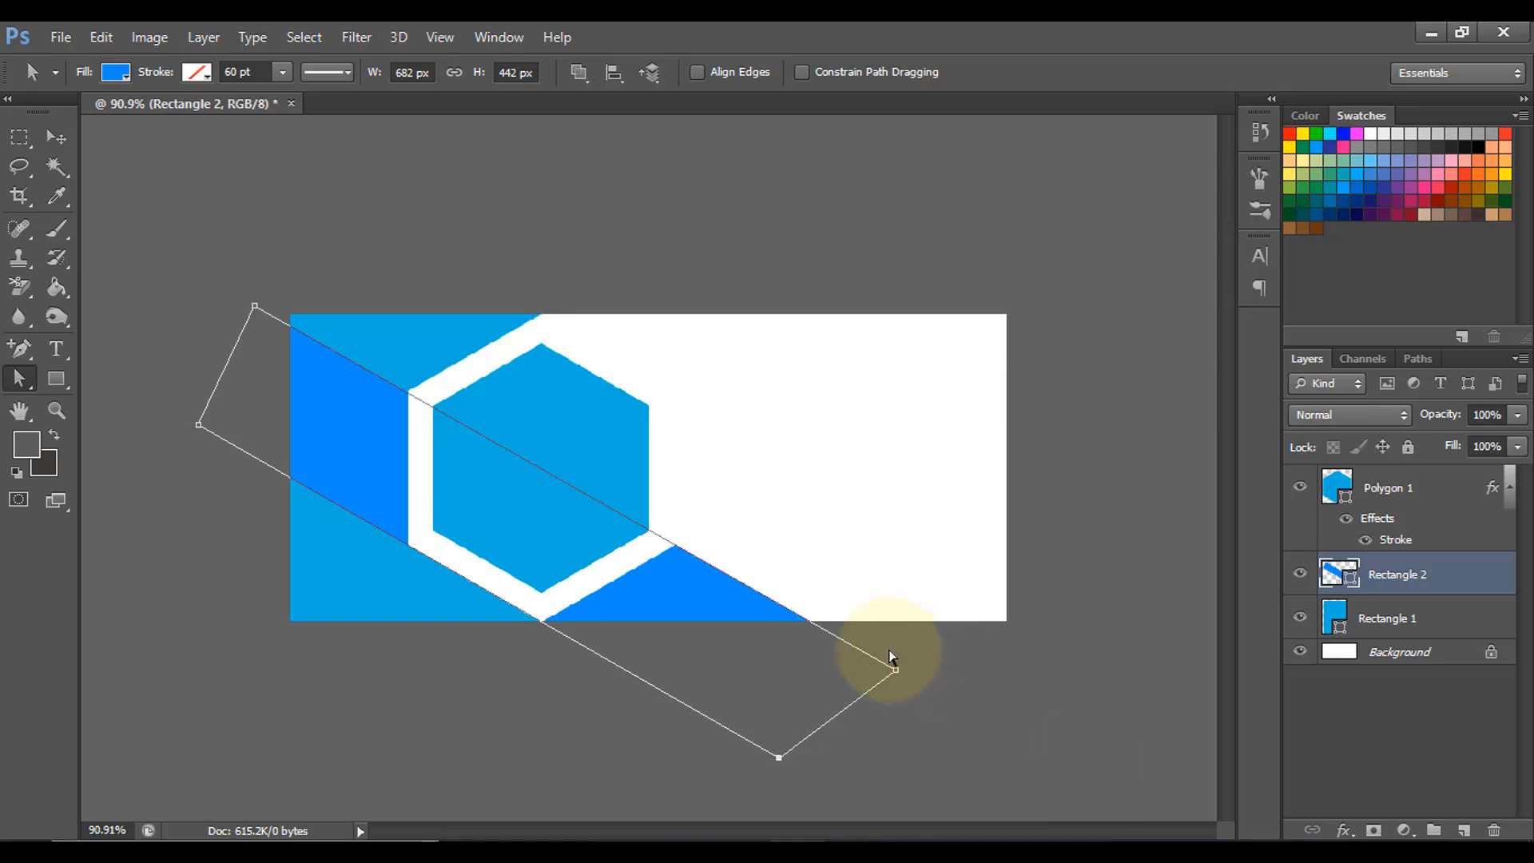
key("ctrl+Return")
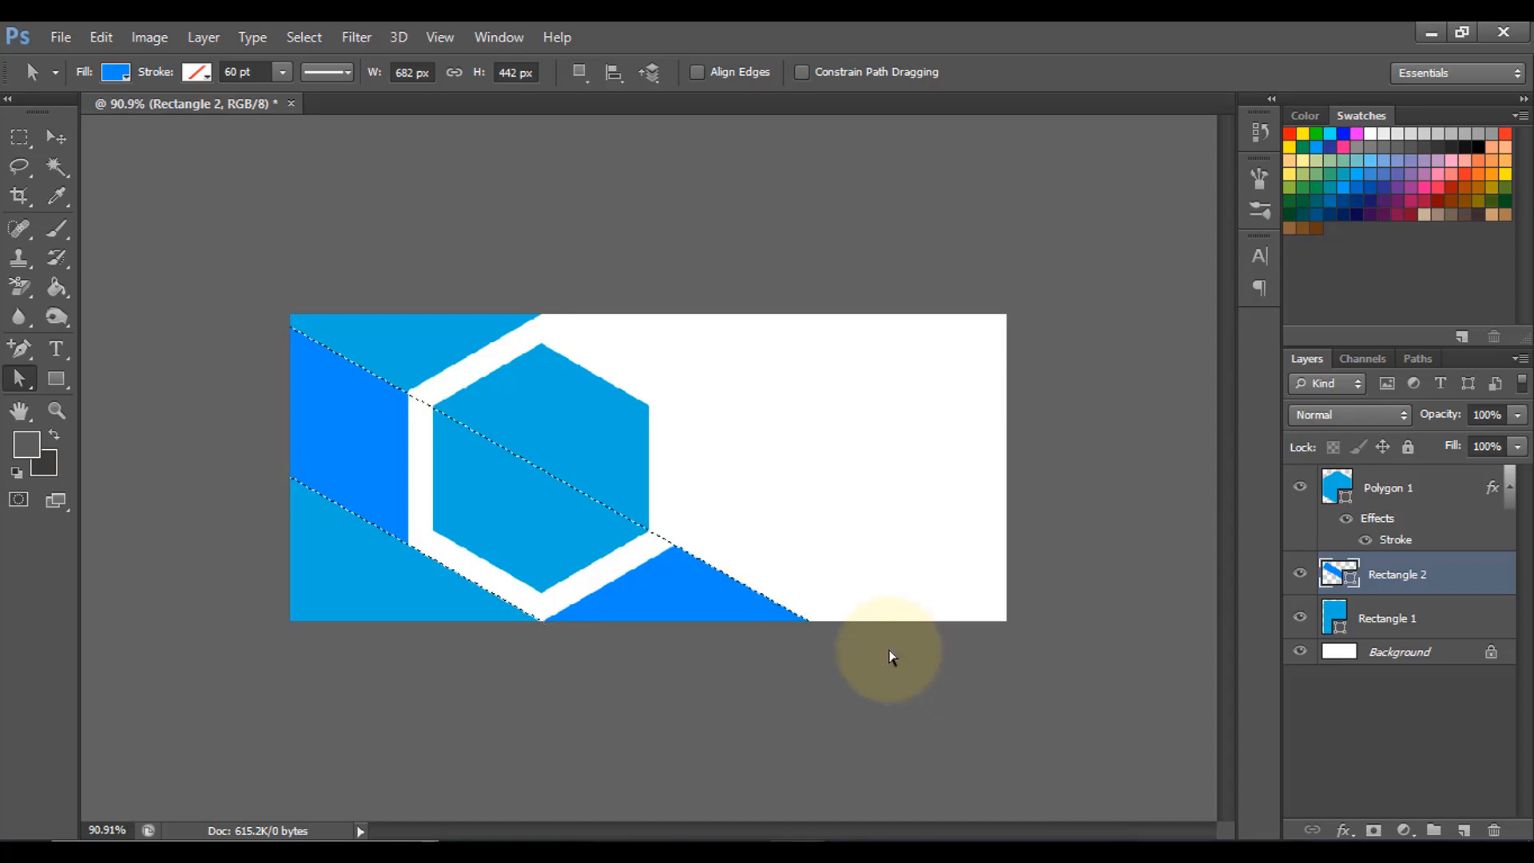
key("ctrl+d")
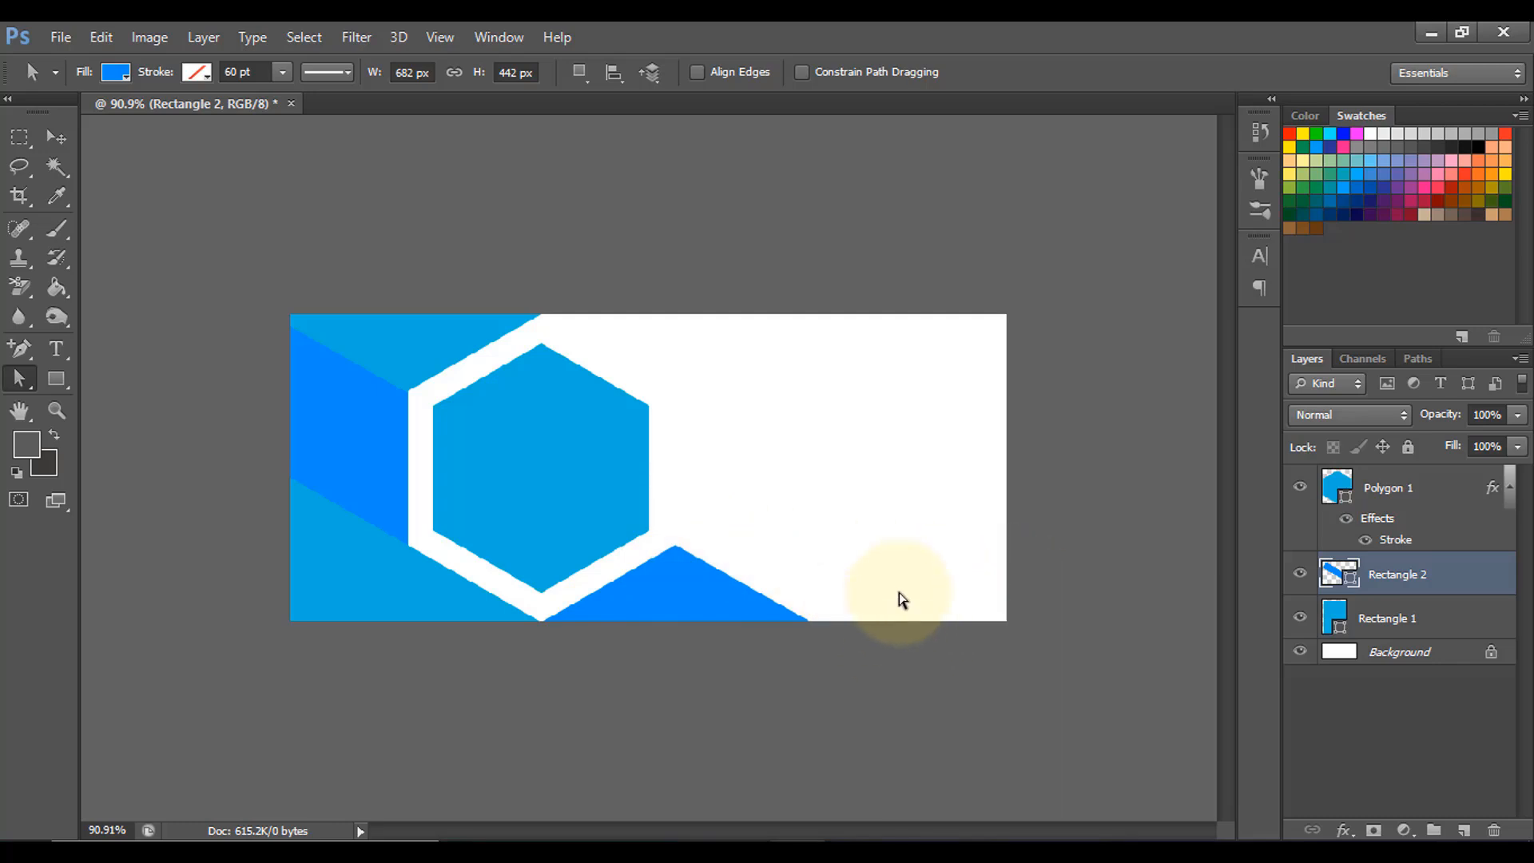
Draw a dark grey rectangle about 787 × 101 px along the canvas's bottom edge, directly above the Background layer.
left_click(57, 381)
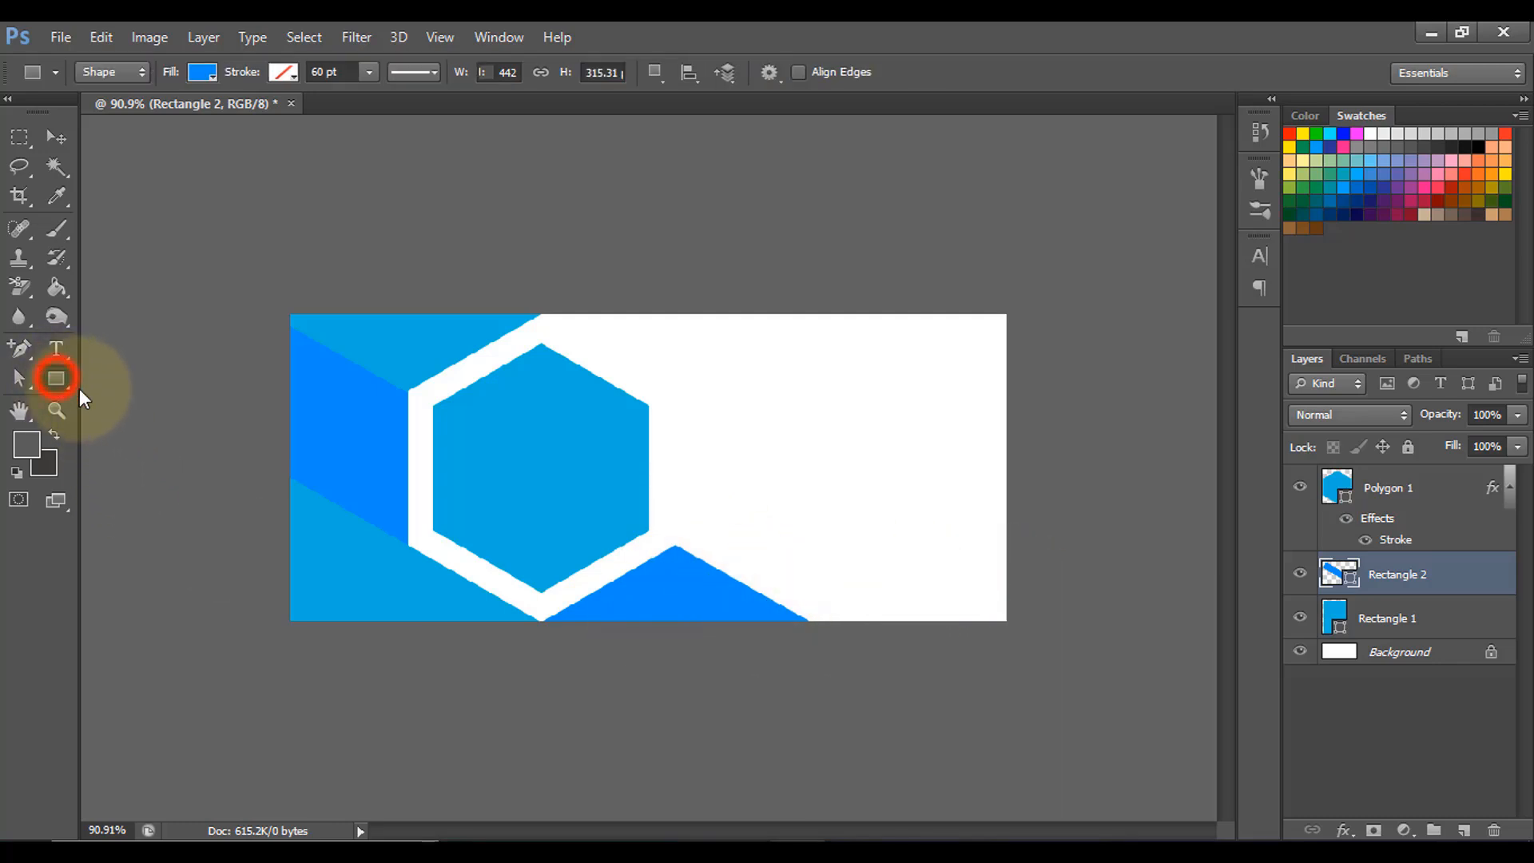
left_click(1416, 655)
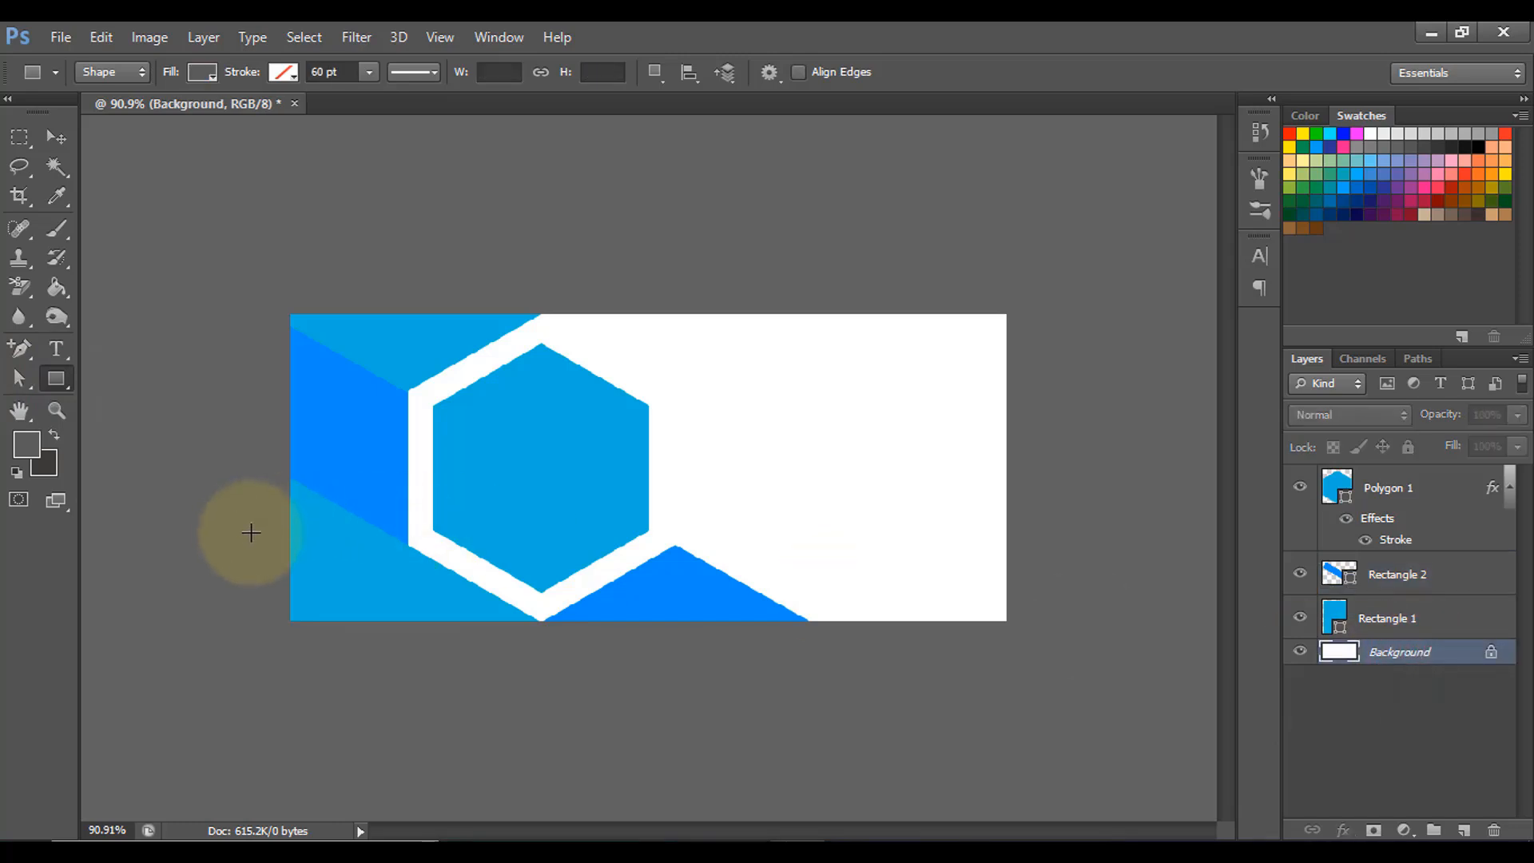
left_click_drag(264, 537, 1069, 639)
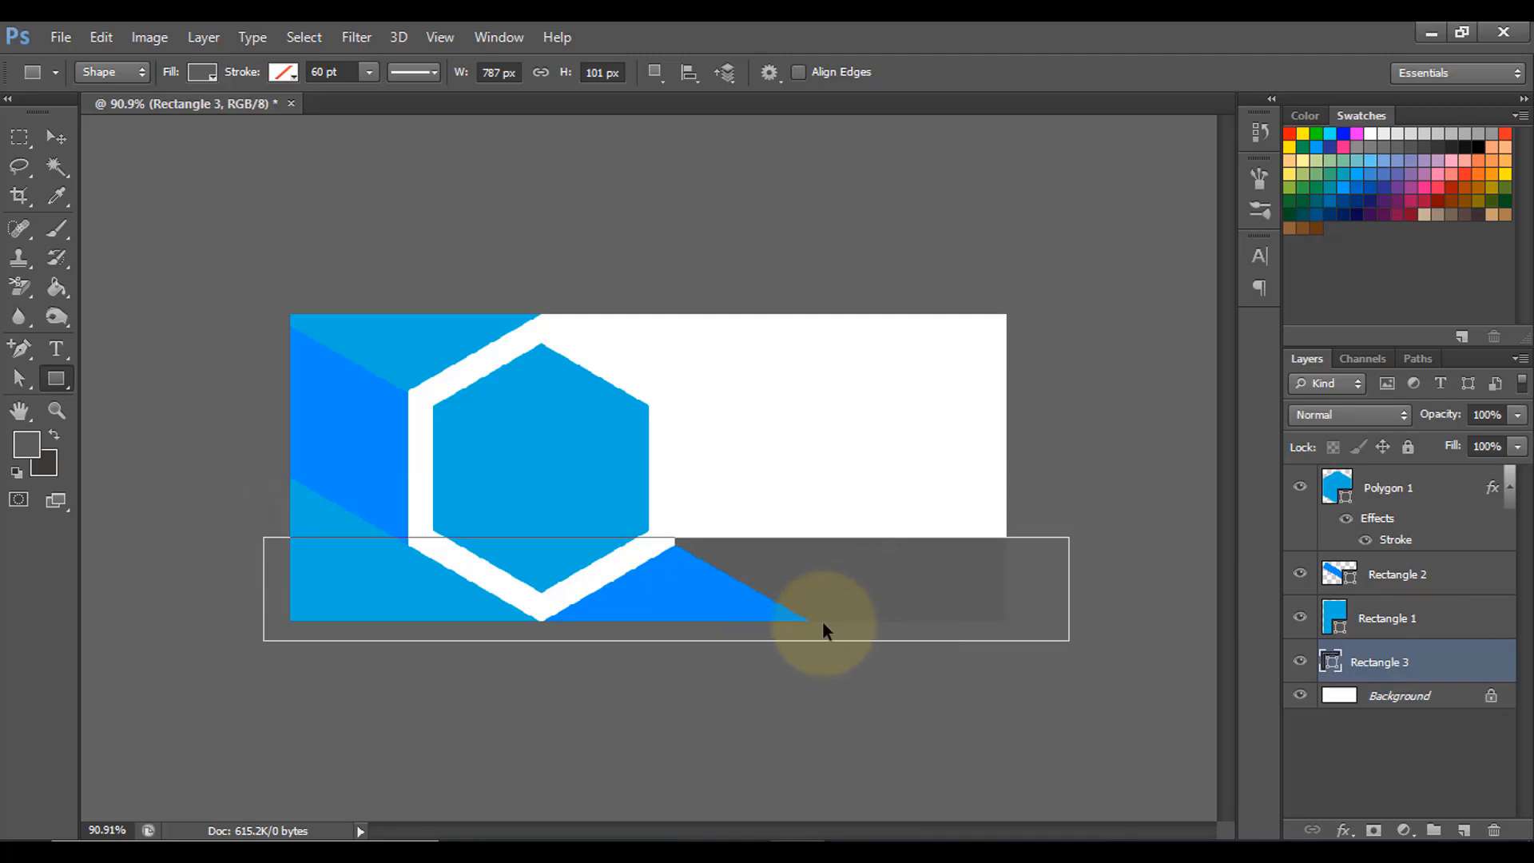
Move the grey rectangle to X 376.50 px, Y 277.50 px, aligning its top edge with the hexagon border's lower-right vertex.
key("ctrl+t")
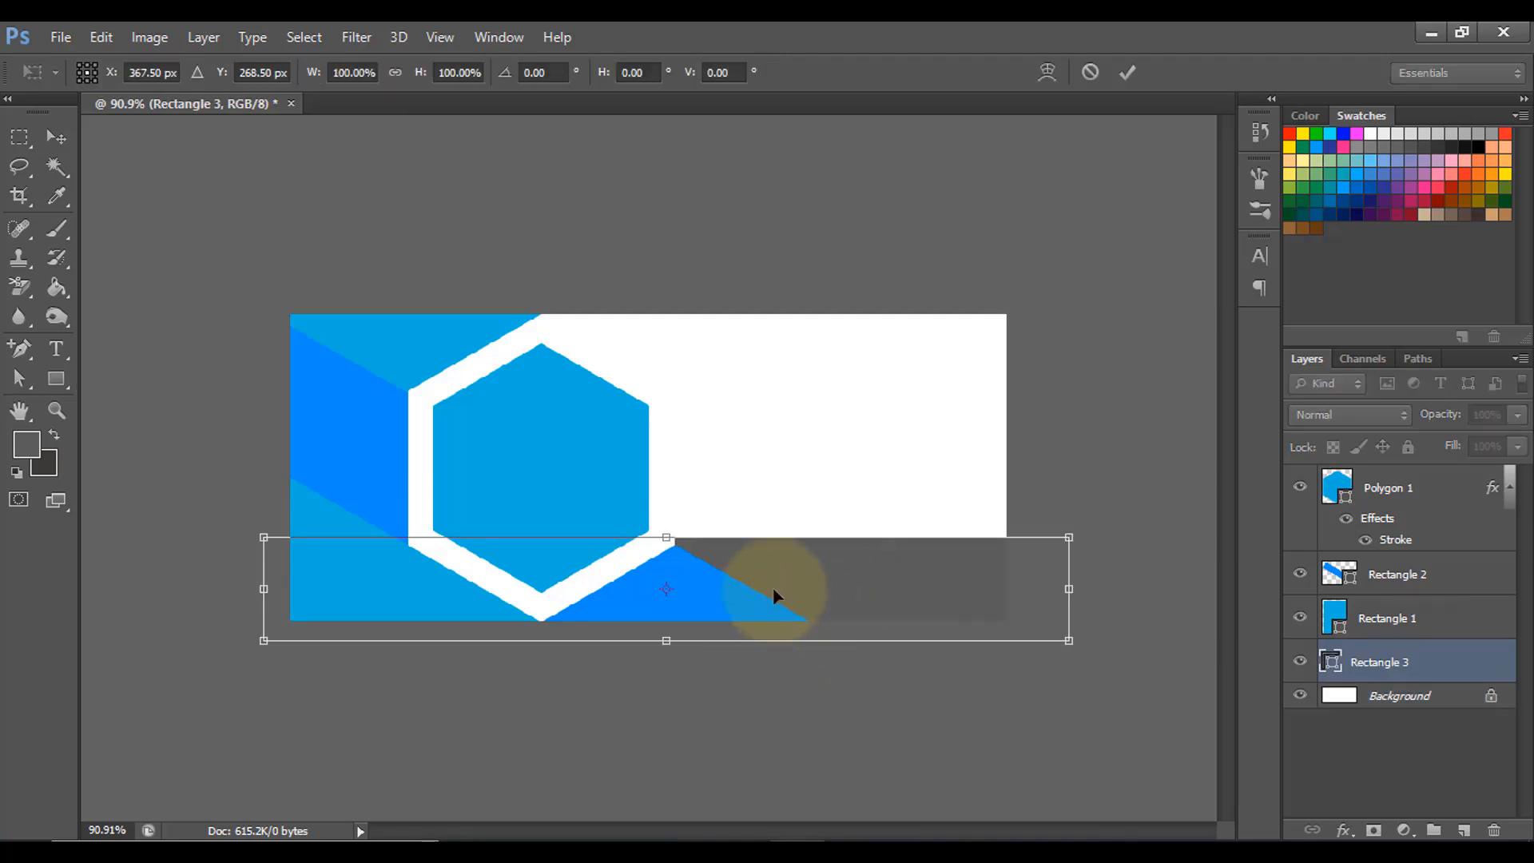
left_click_drag(815, 569, 822, 573)
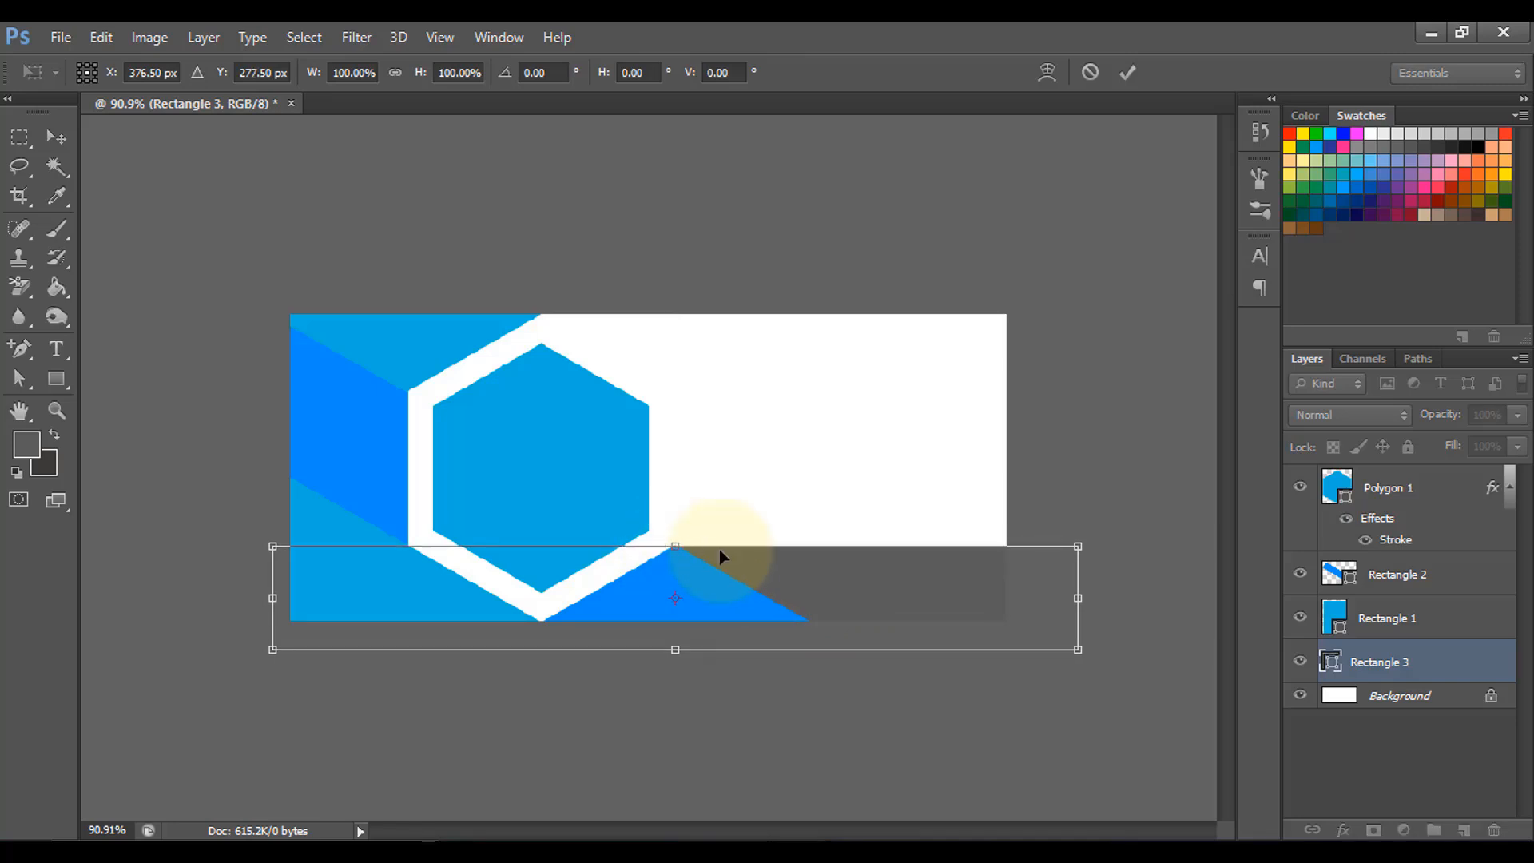
left_click(1127, 72)
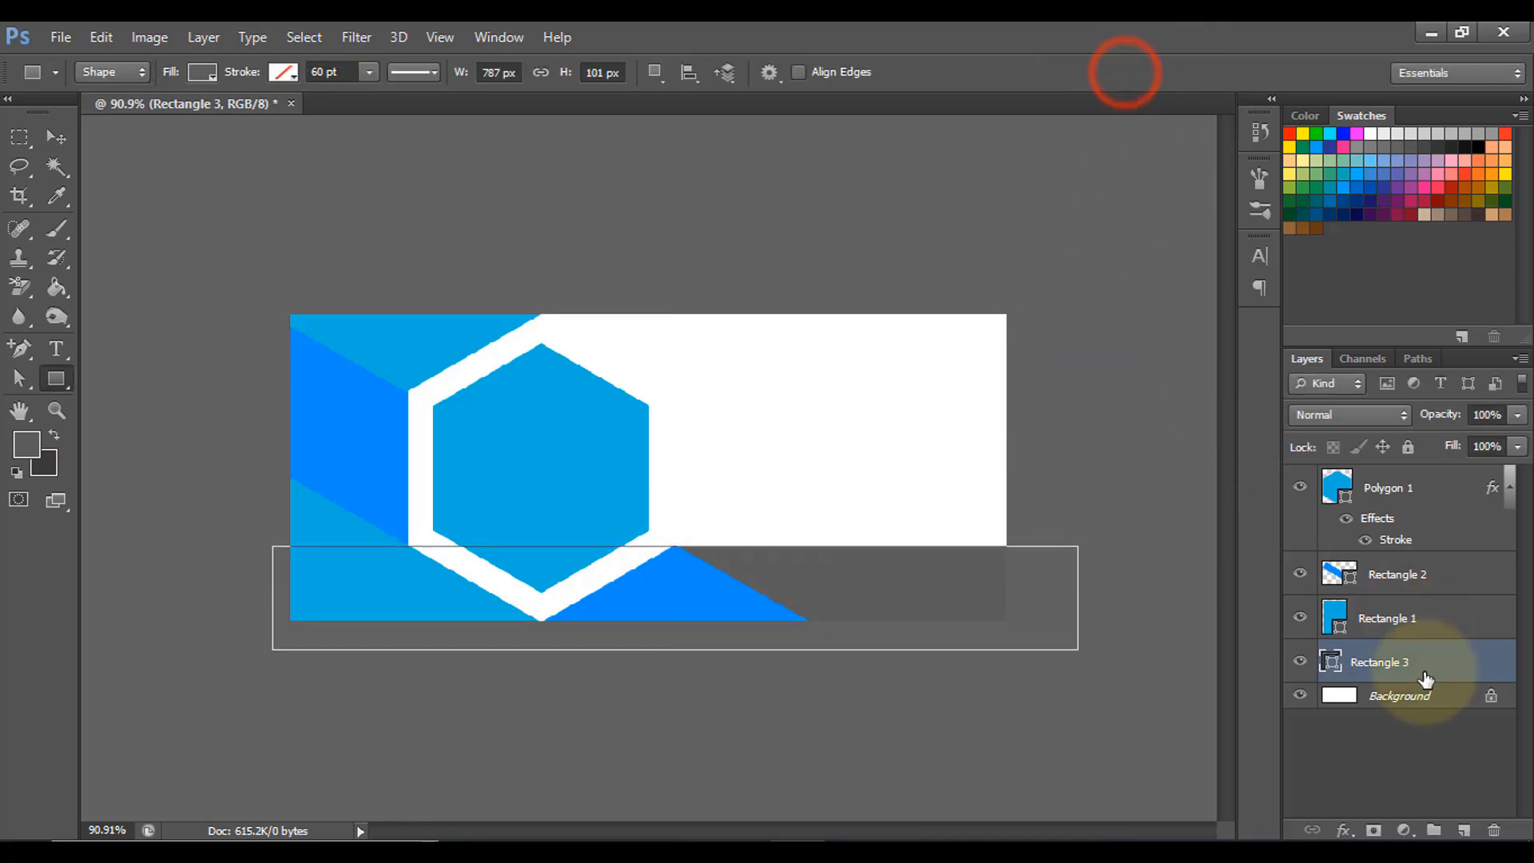
Change the bottom strip rectangle's fill from the colour picker to a light neutral grey and hide its path outline.
double_click(1330, 661)
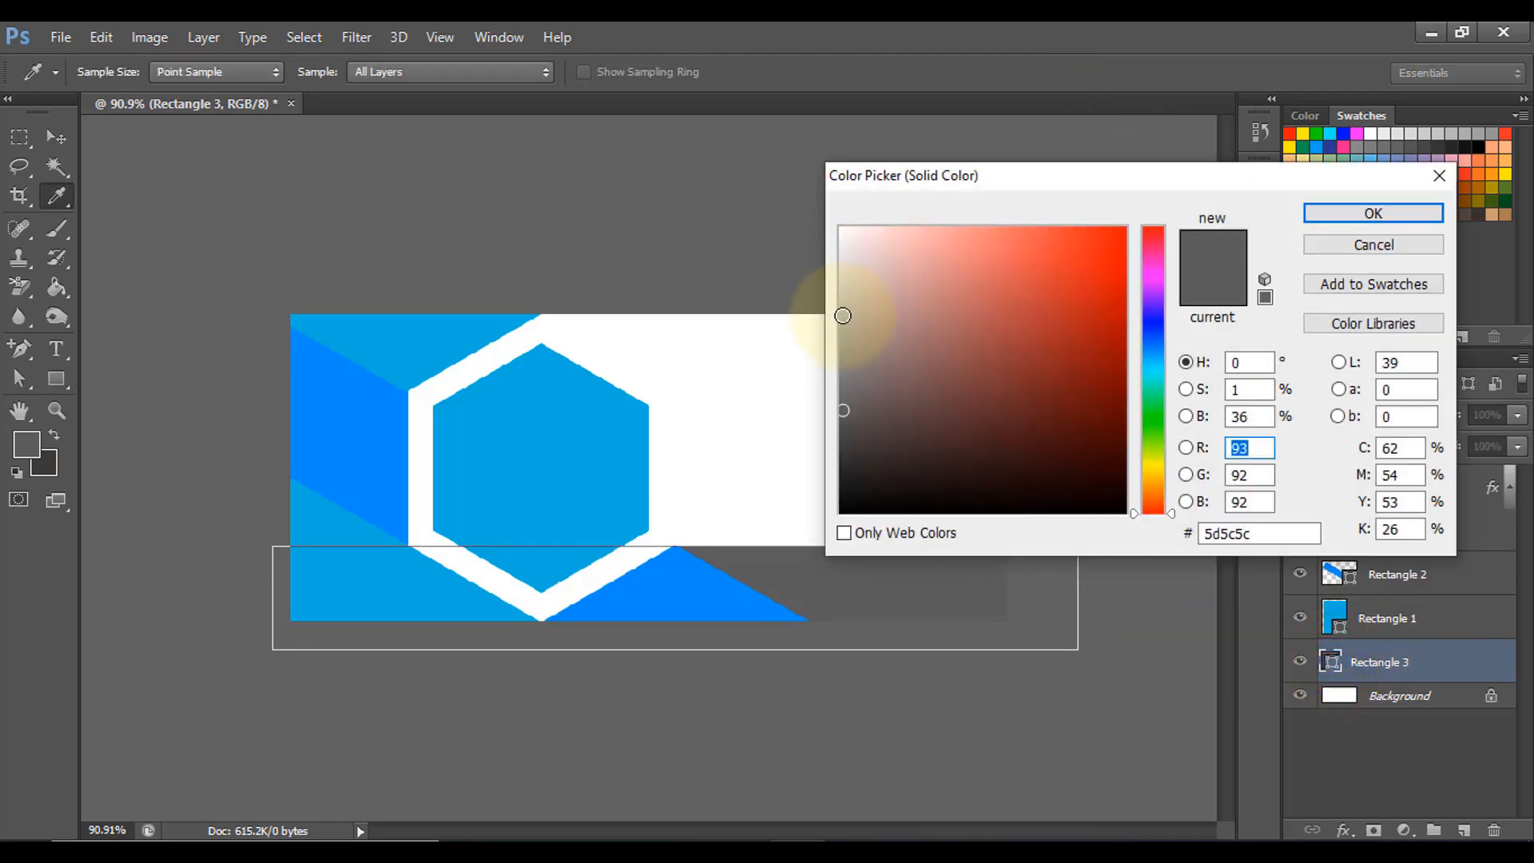
mouse_move(843, 316)
left_mouse_down()
mouse_move(848, 257)
mouse_move(839, 275)
left_mouse_up()
left_click(1339, 213)
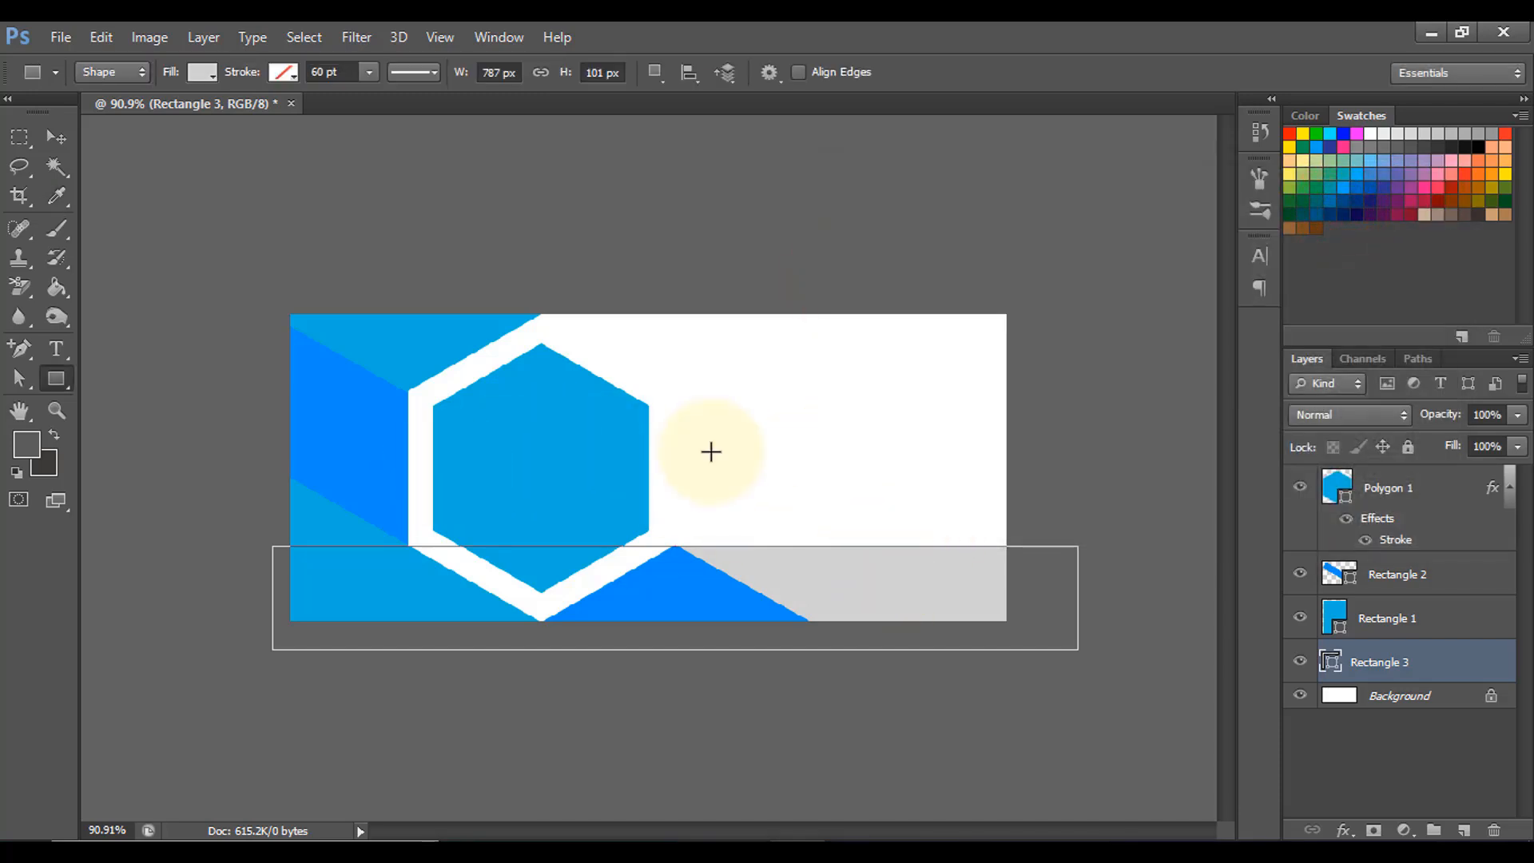
key("ctrl+Return")
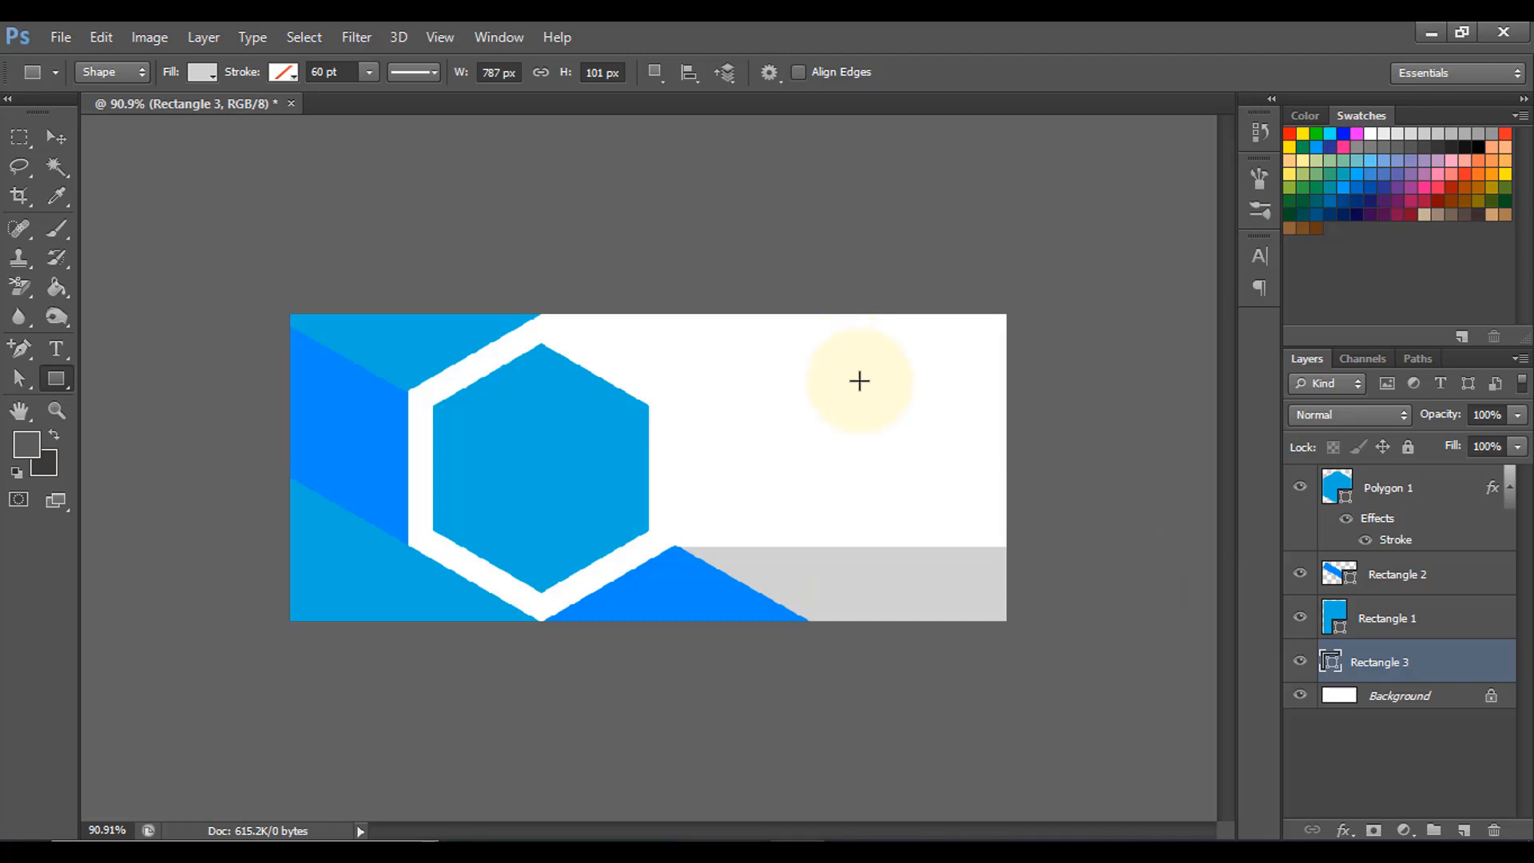
Place the online-shopping photo directly above the hexagon layer, position it over the hexagon and clip it to that shape.
left_click(1427, 489)
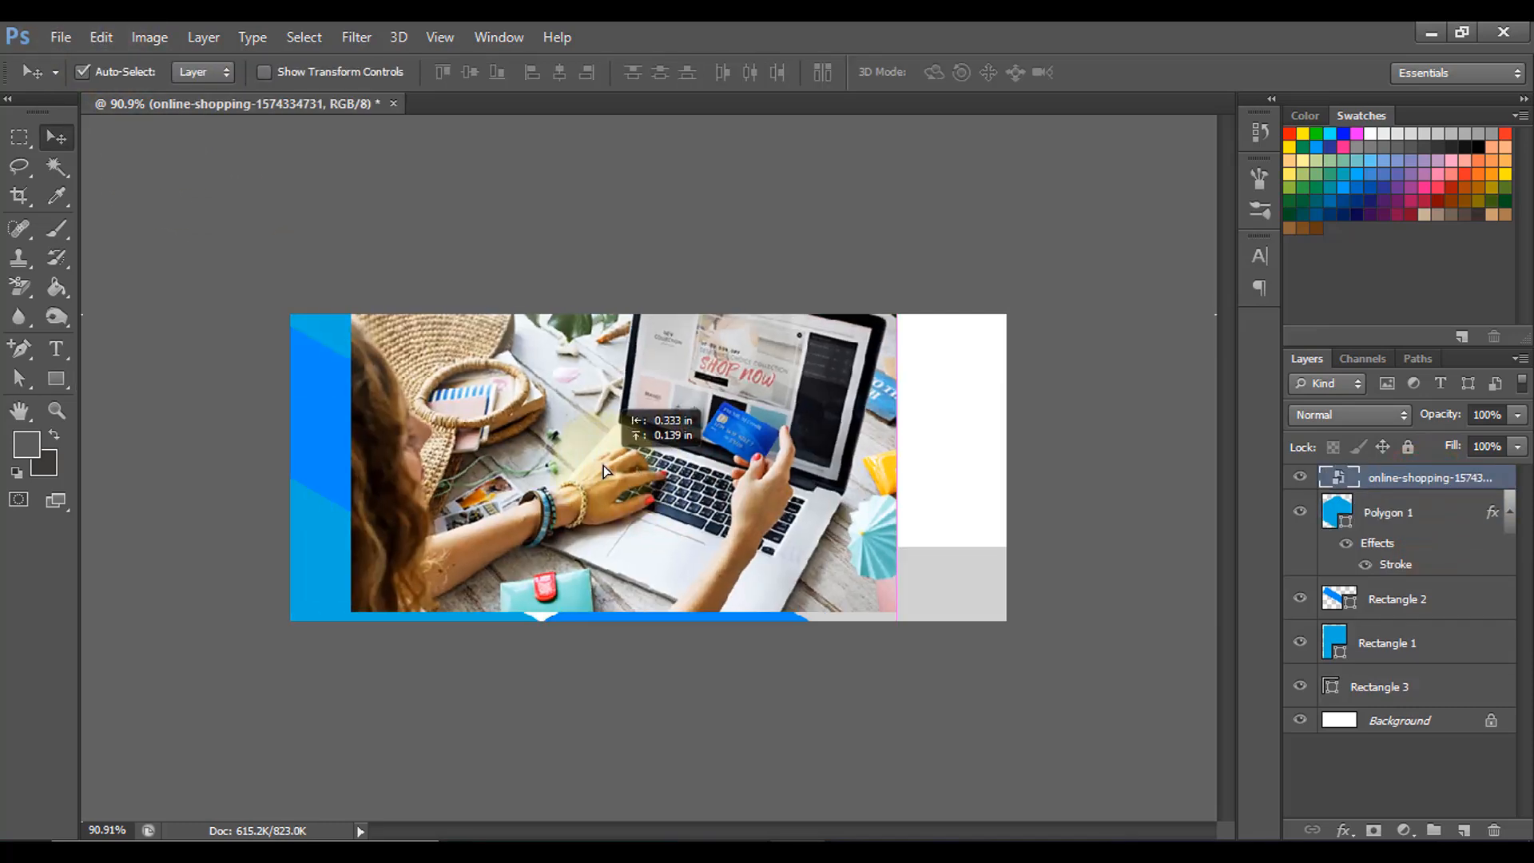
mouse_move(602, 465)
left_mouse_down()
mouse_move(544, 463)
mouse_move(583, 485)
left_mouse_up()
right_click(1435, 479)
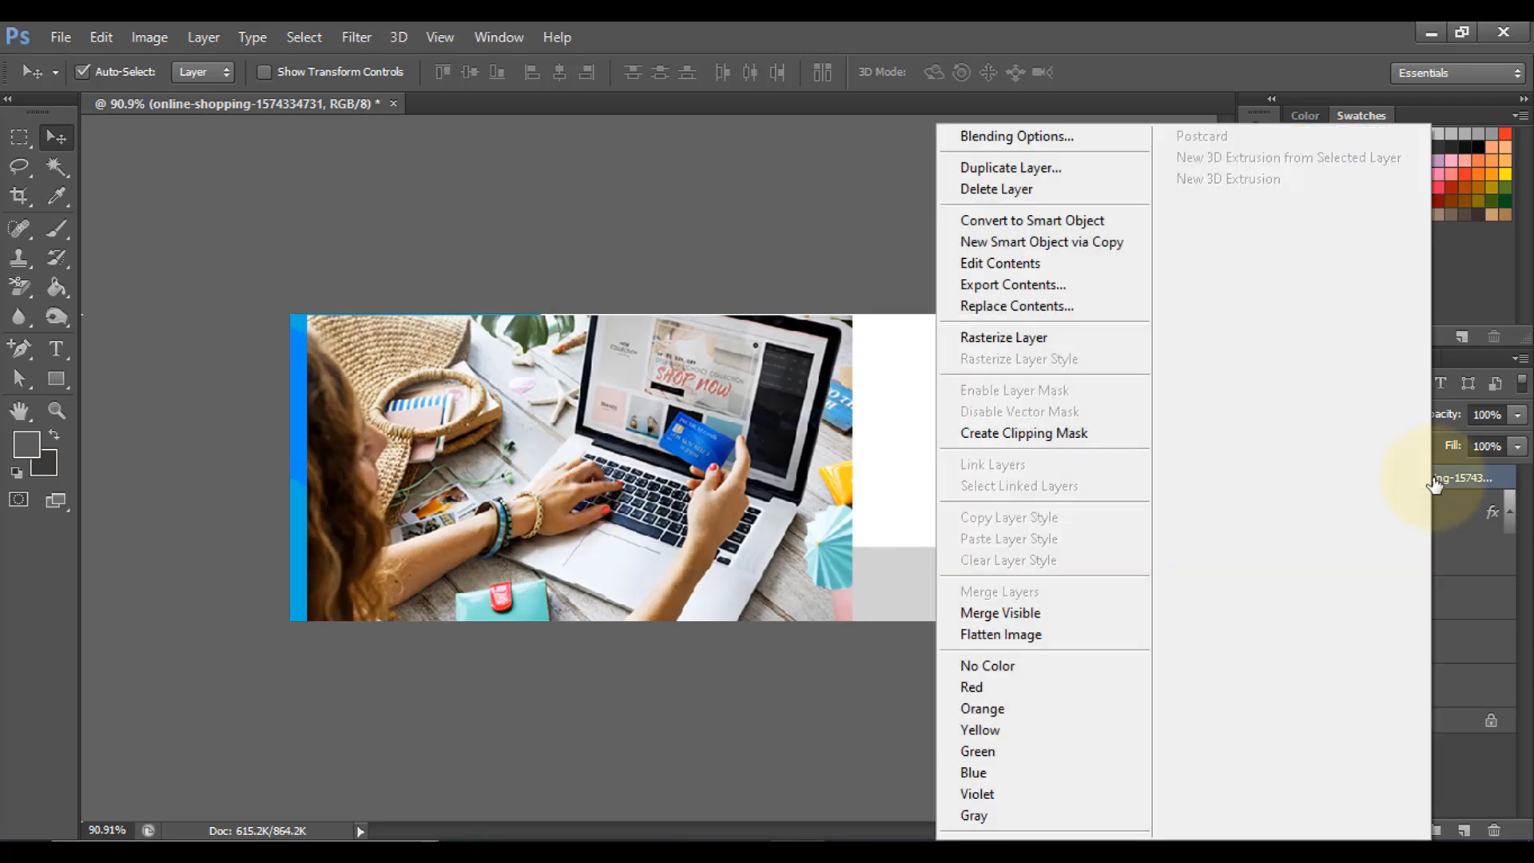
left_click(1003, 435)
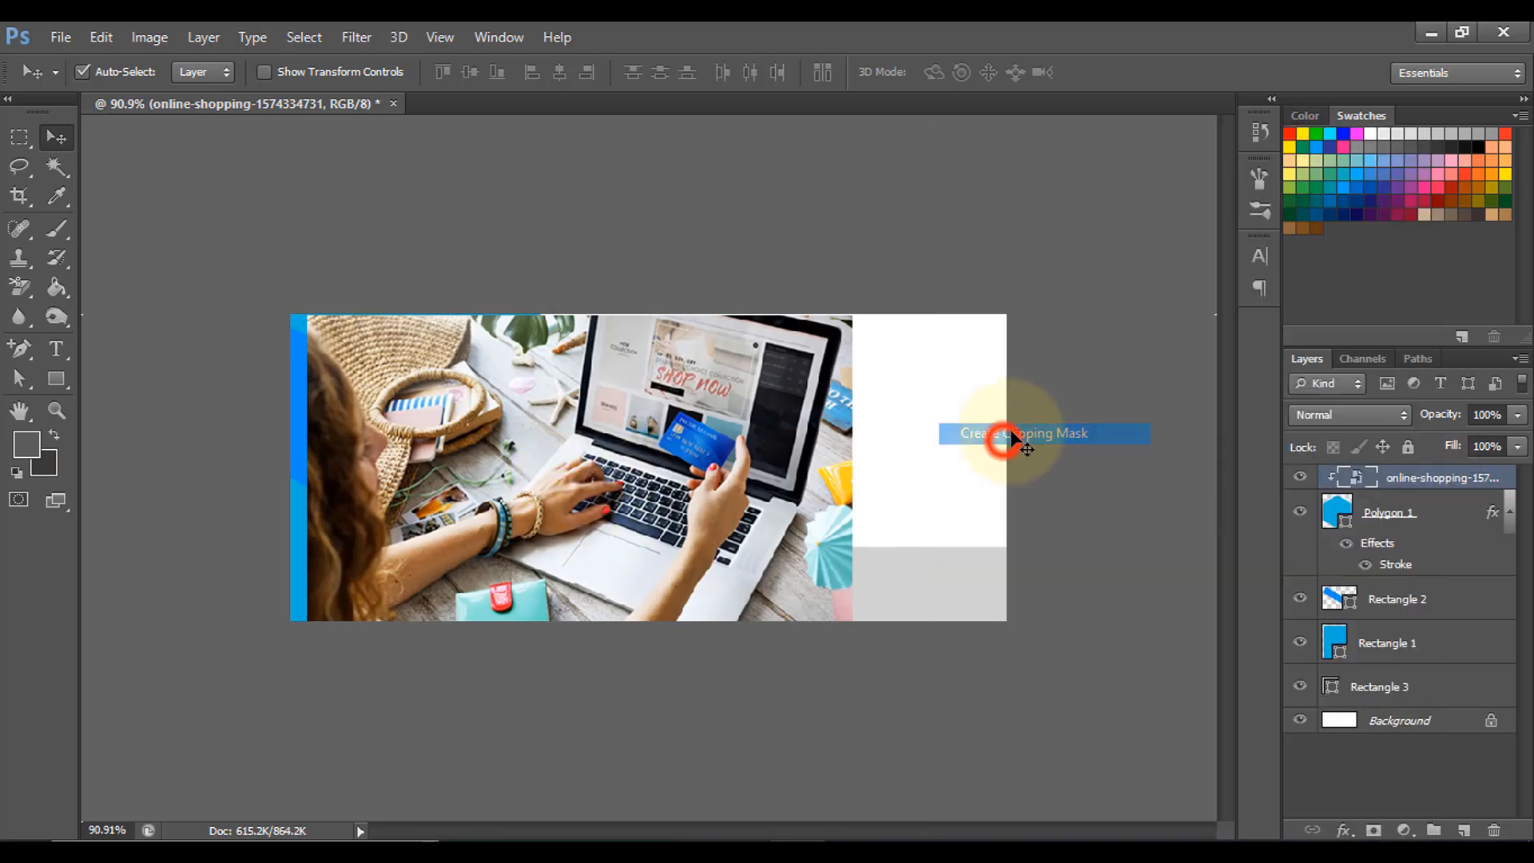
Scale the clipped photo to about 31% width and 37% height, centred near X 235.50 px, Y 152.50 px, so the laptop and card fill the hexagon.
key("ctrl+t")
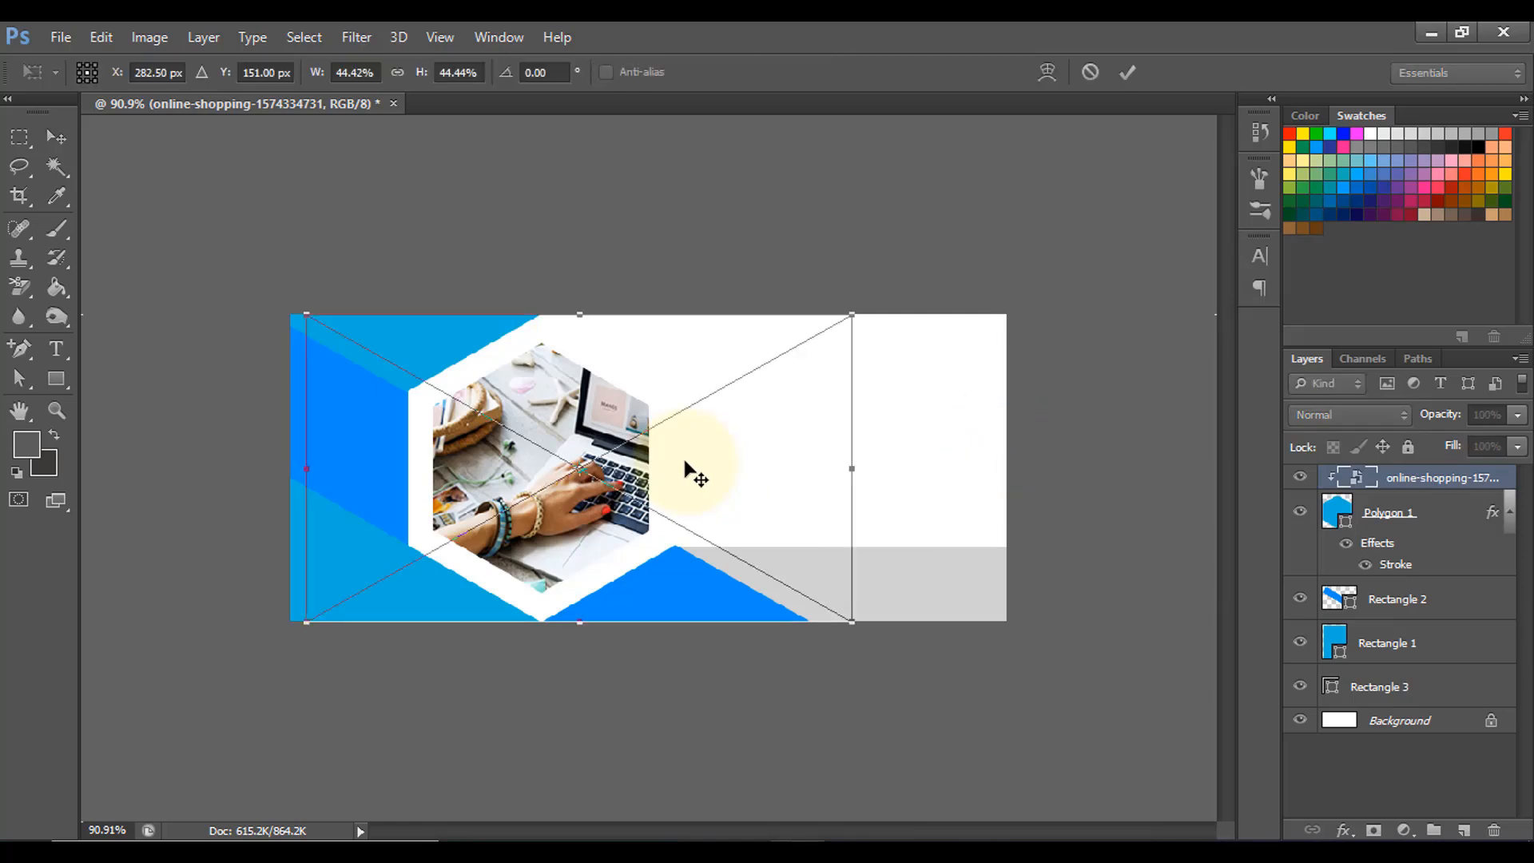
left_click_drag(852, 315, 796, 329)
left_click_drag(801, 621, 725, 602)
left_click_drag(306, 597, 340, 598)
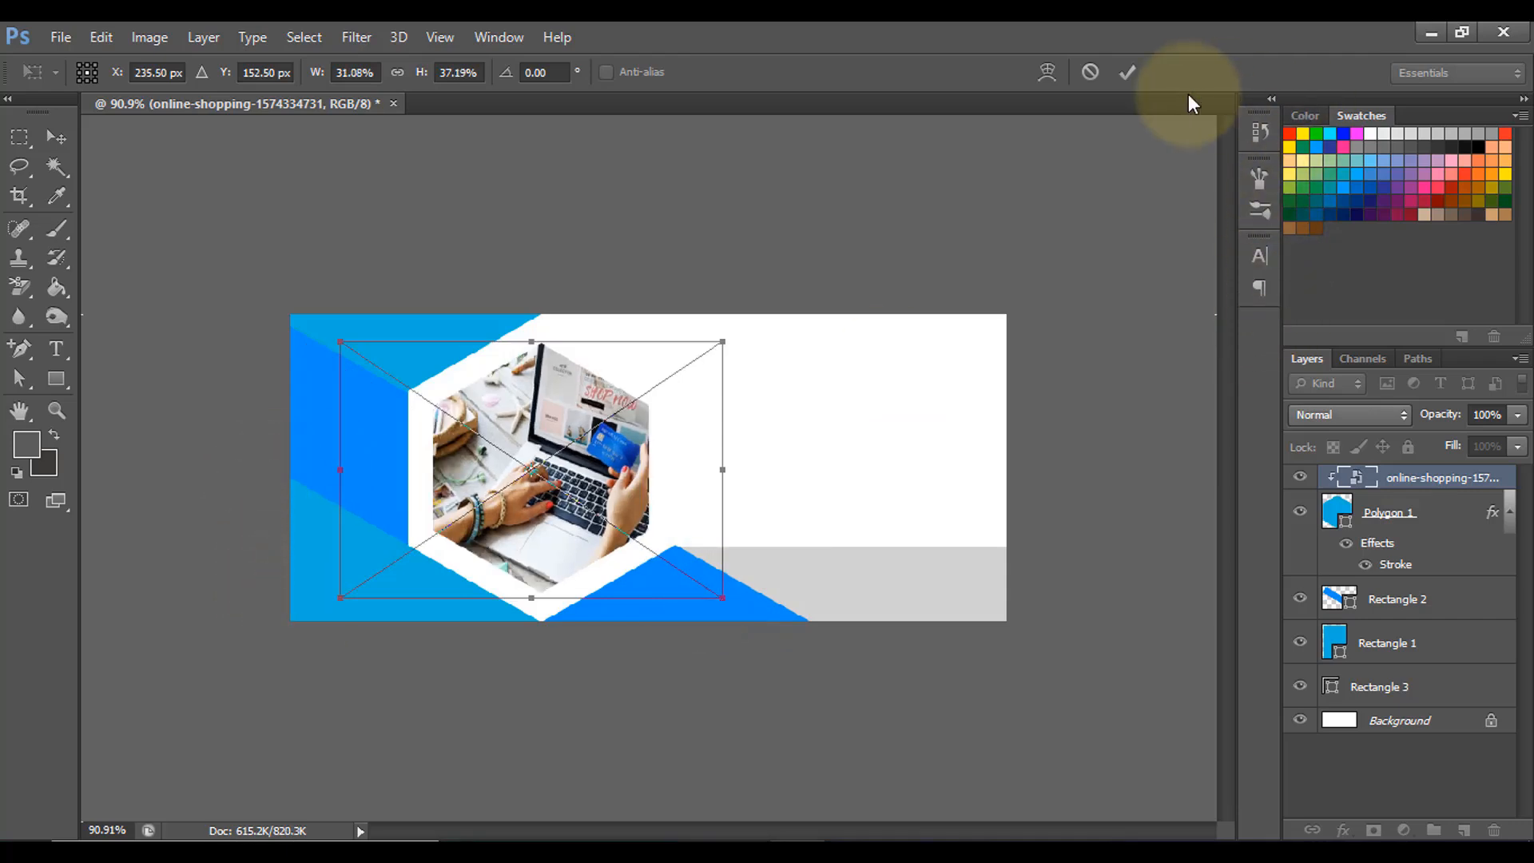
left_click(1128, 72)
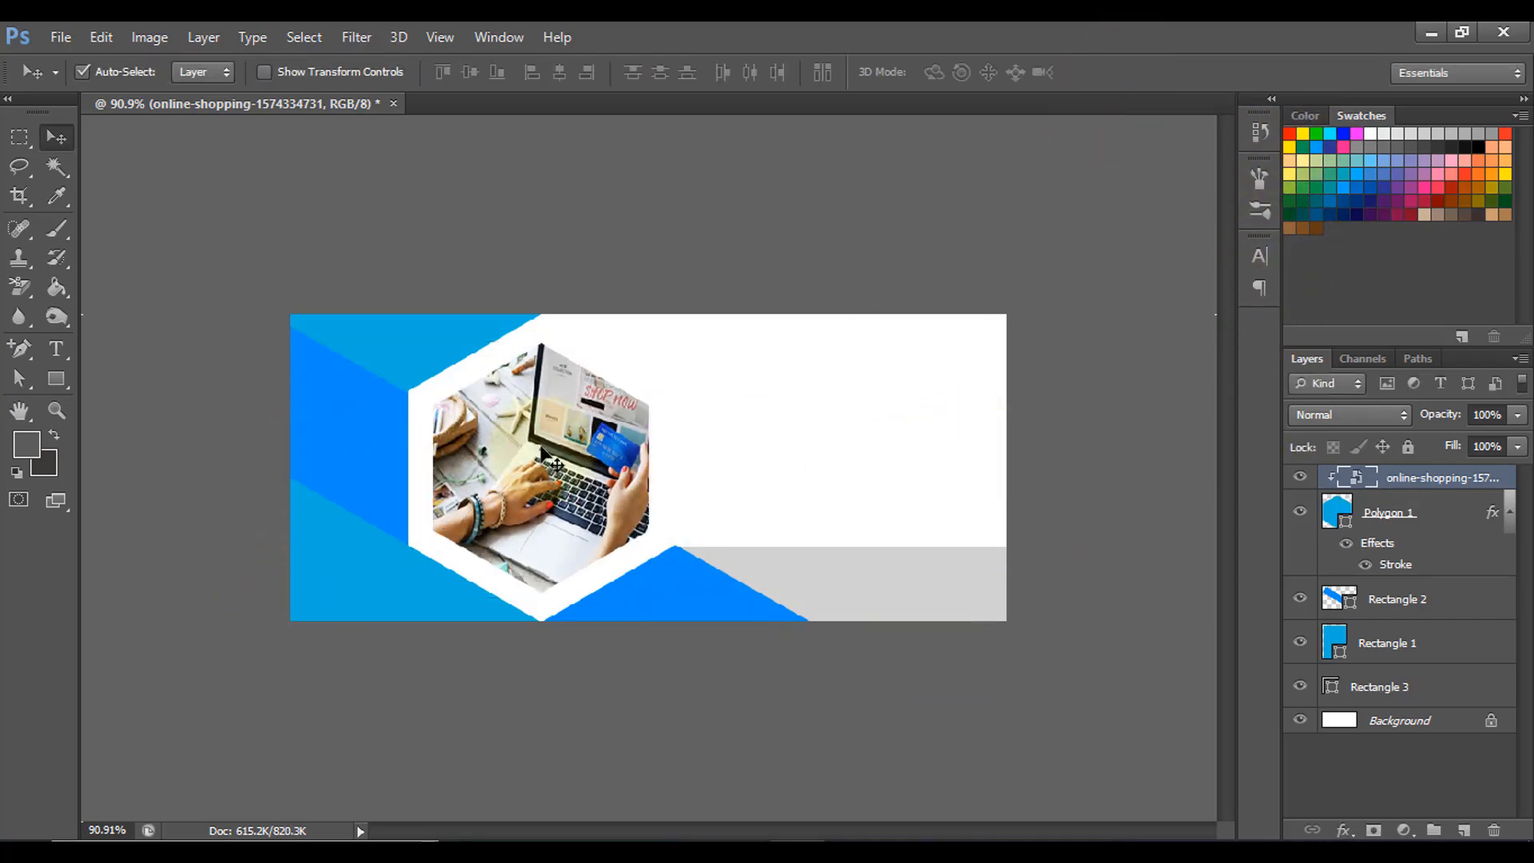
Set up the Type tool with Times New Roman Regular at 30 pt and dark grey text colour #3b3b3b.
left_click(56, 343)
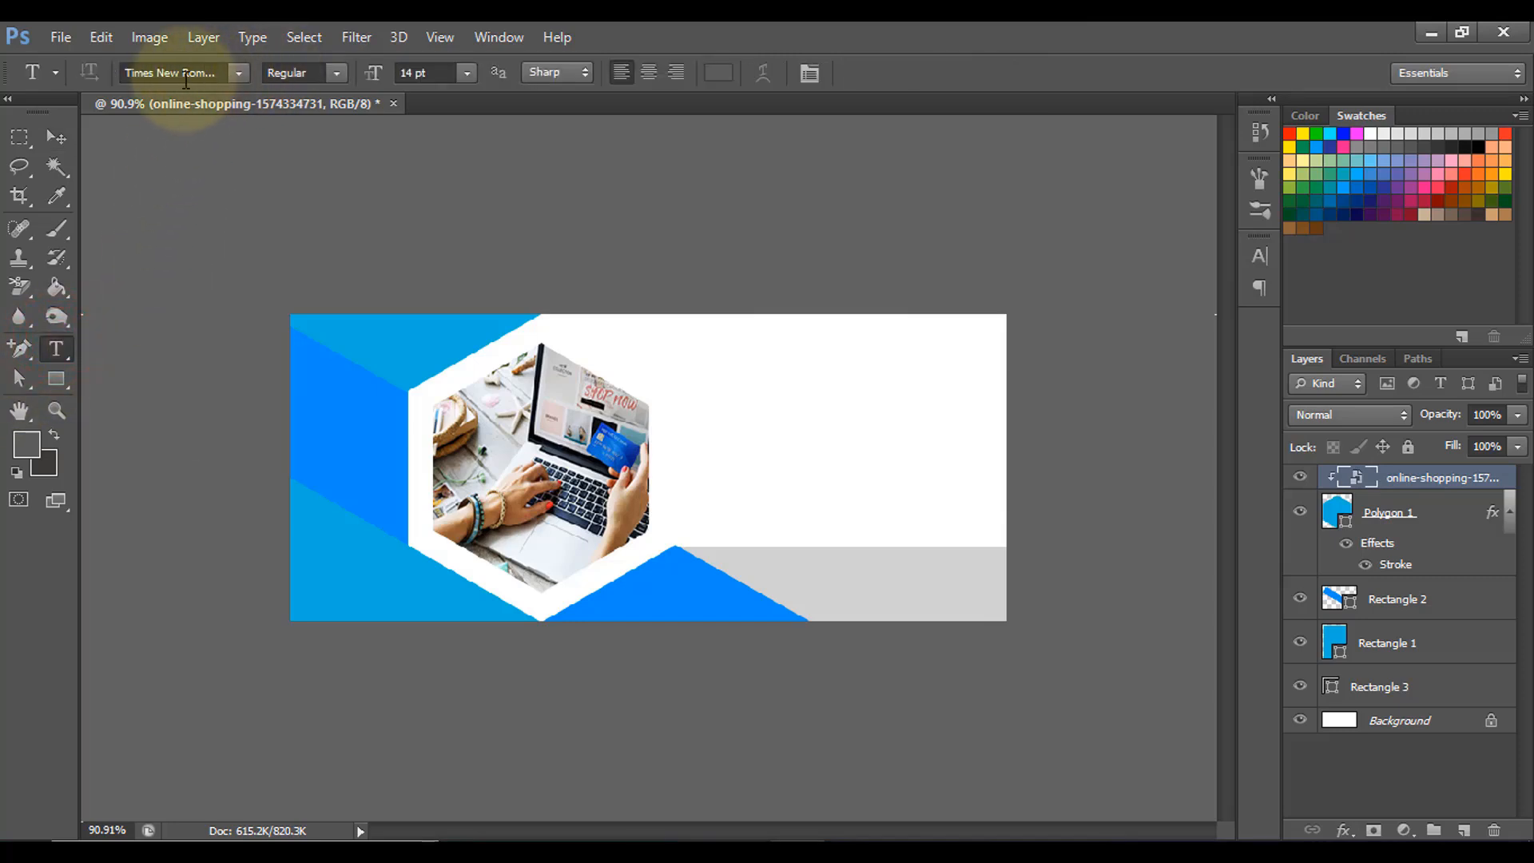
left_click(237, 73)
left_click(240, 72)
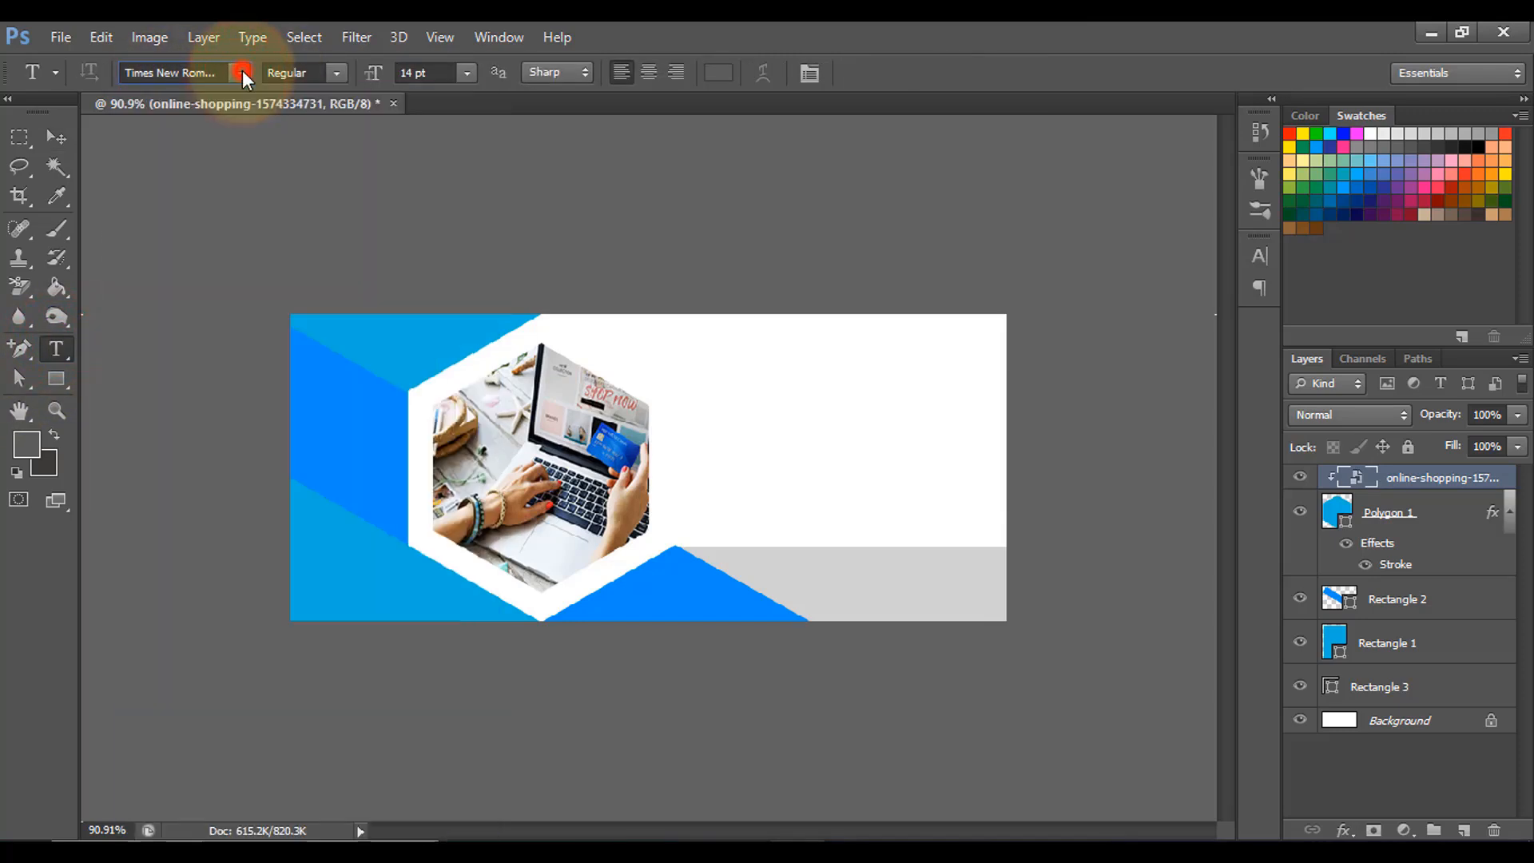
left_click(465, 72)
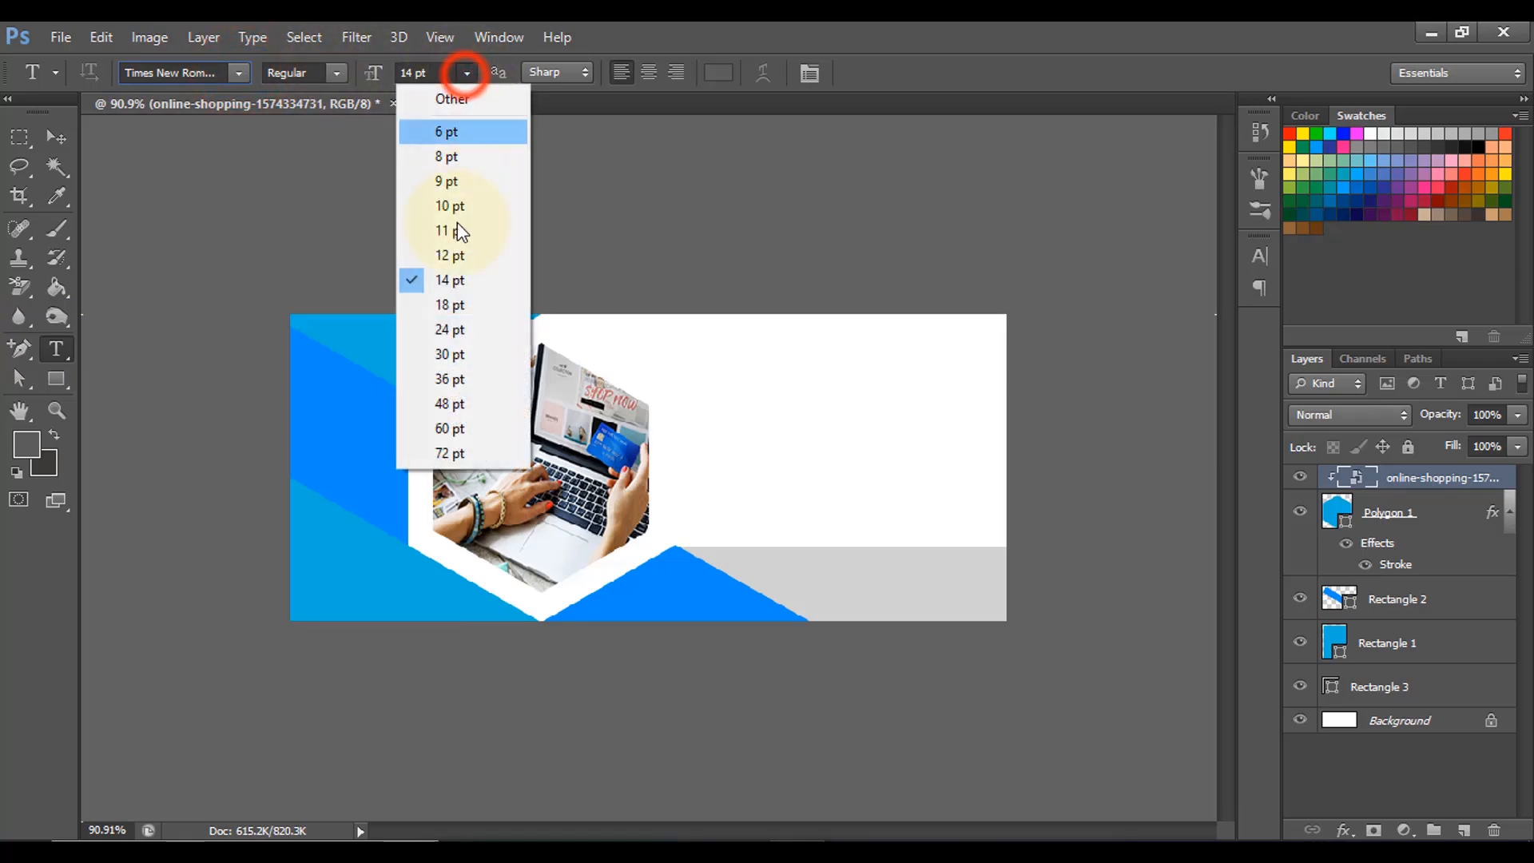
left_click(449, 355)
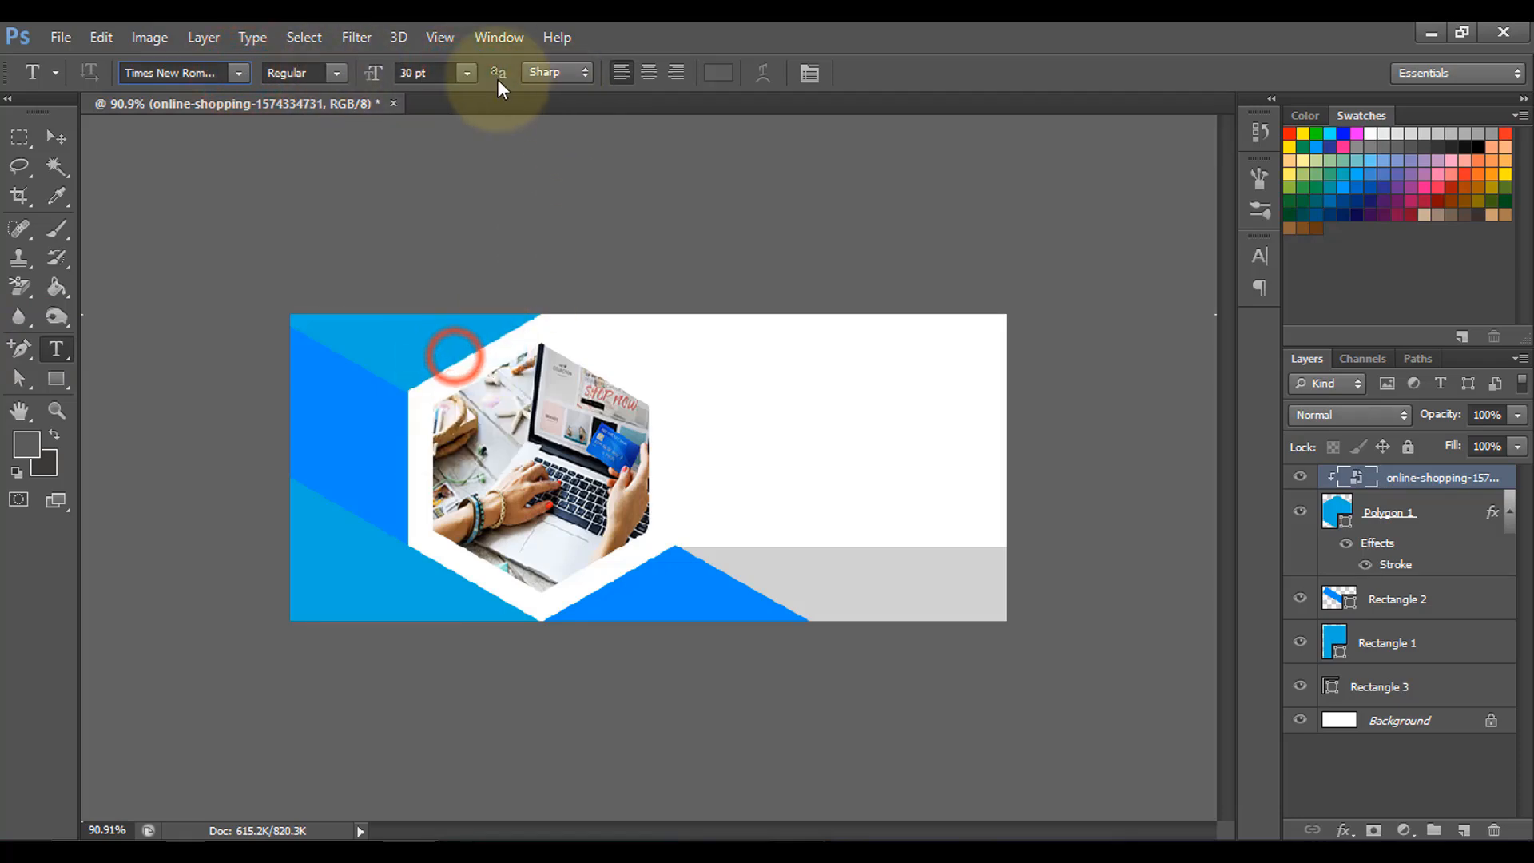
left_click(727, 71)
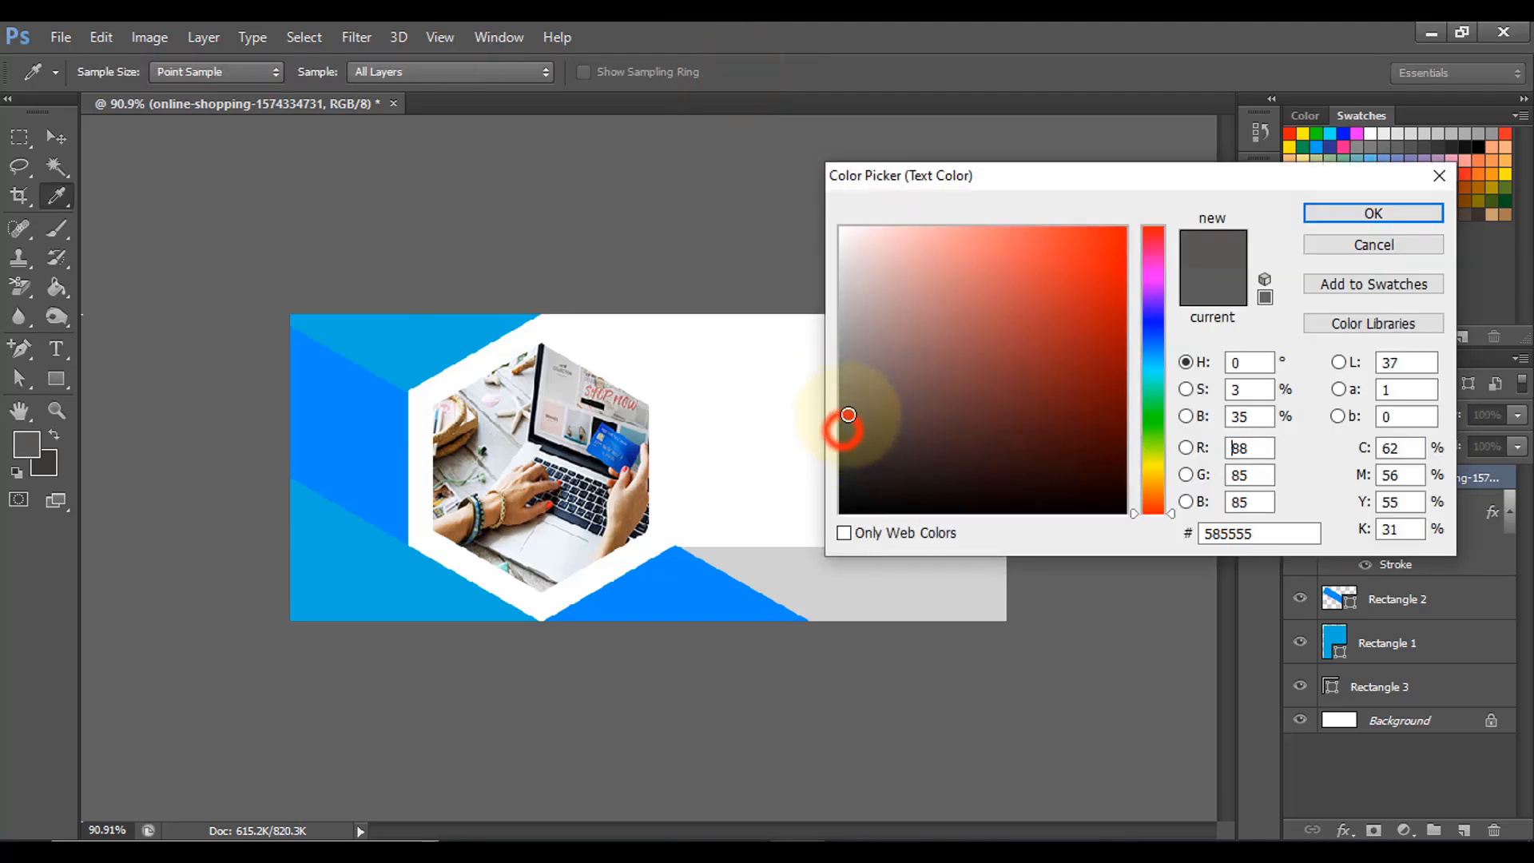
left_click(844, 428)
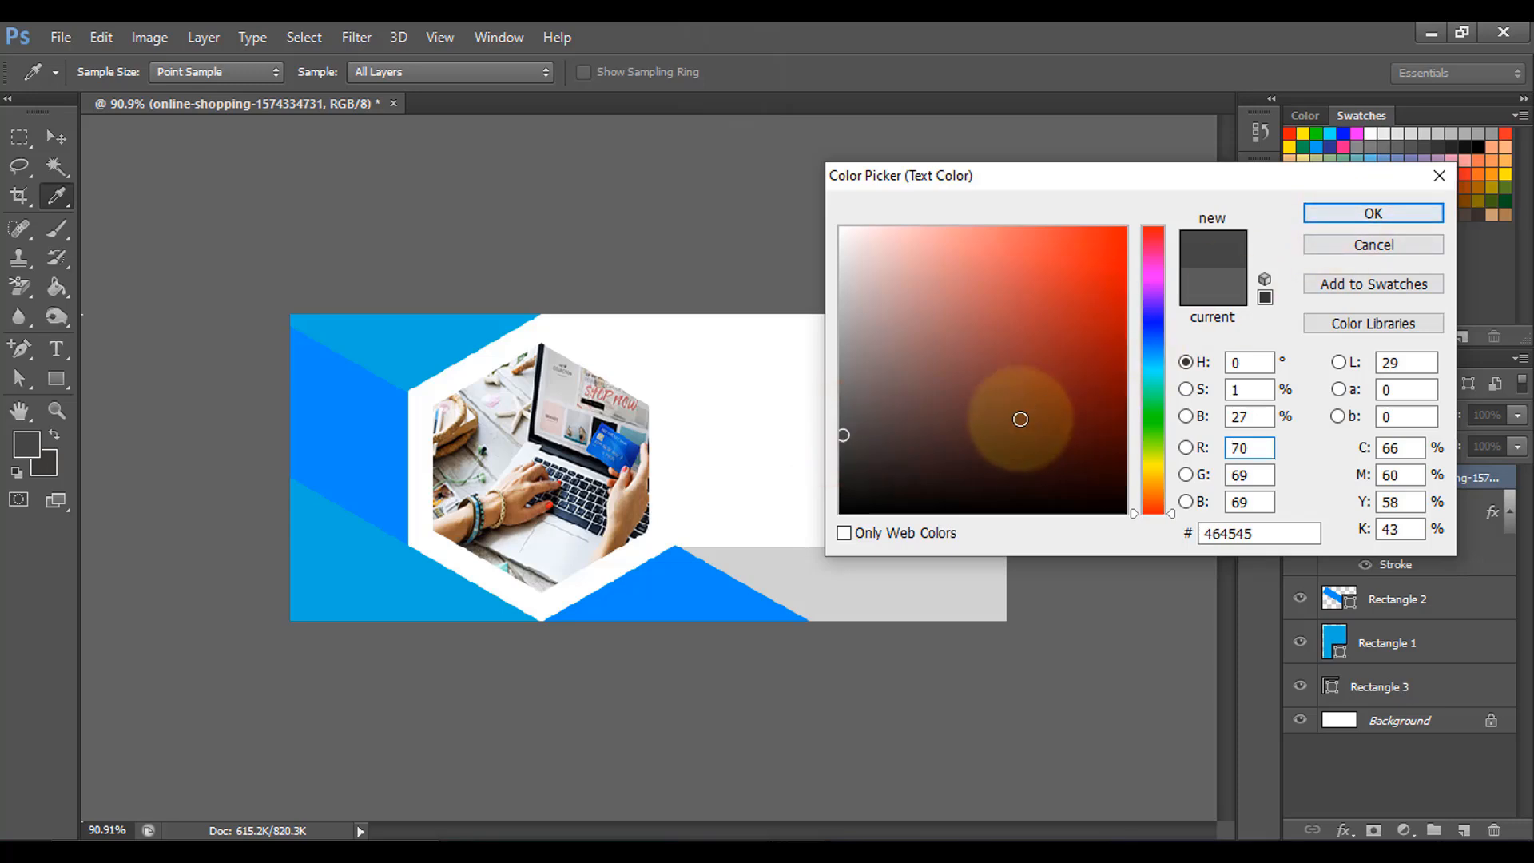
left_click(839, 445)
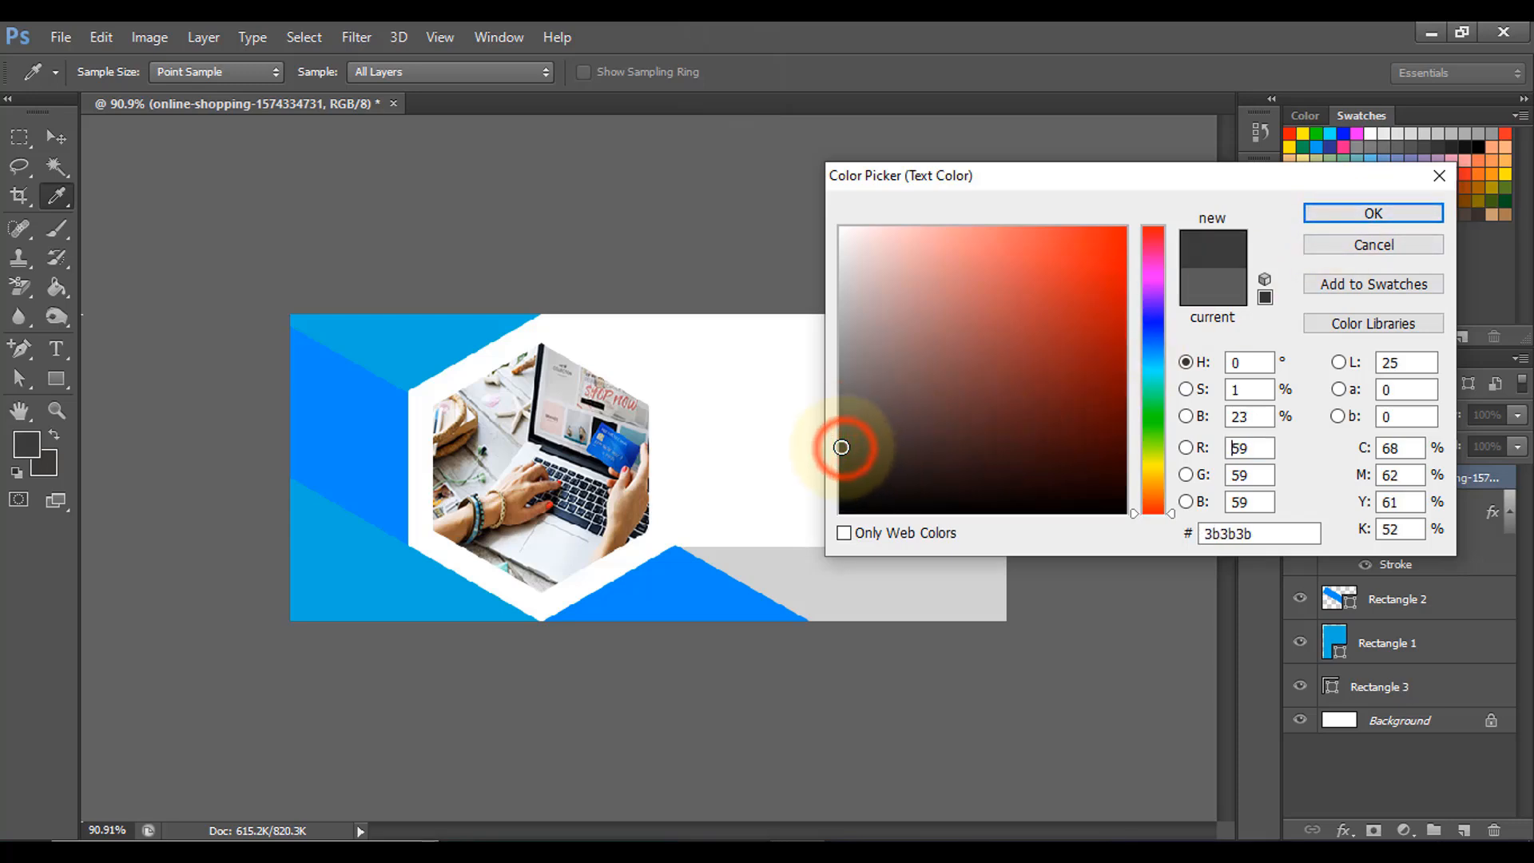
left_click(1374, 214)
Add the two-line heading "Crativity & Quality / Is Our Service" in the white area beside the hexagon.
left_click(680, 369)
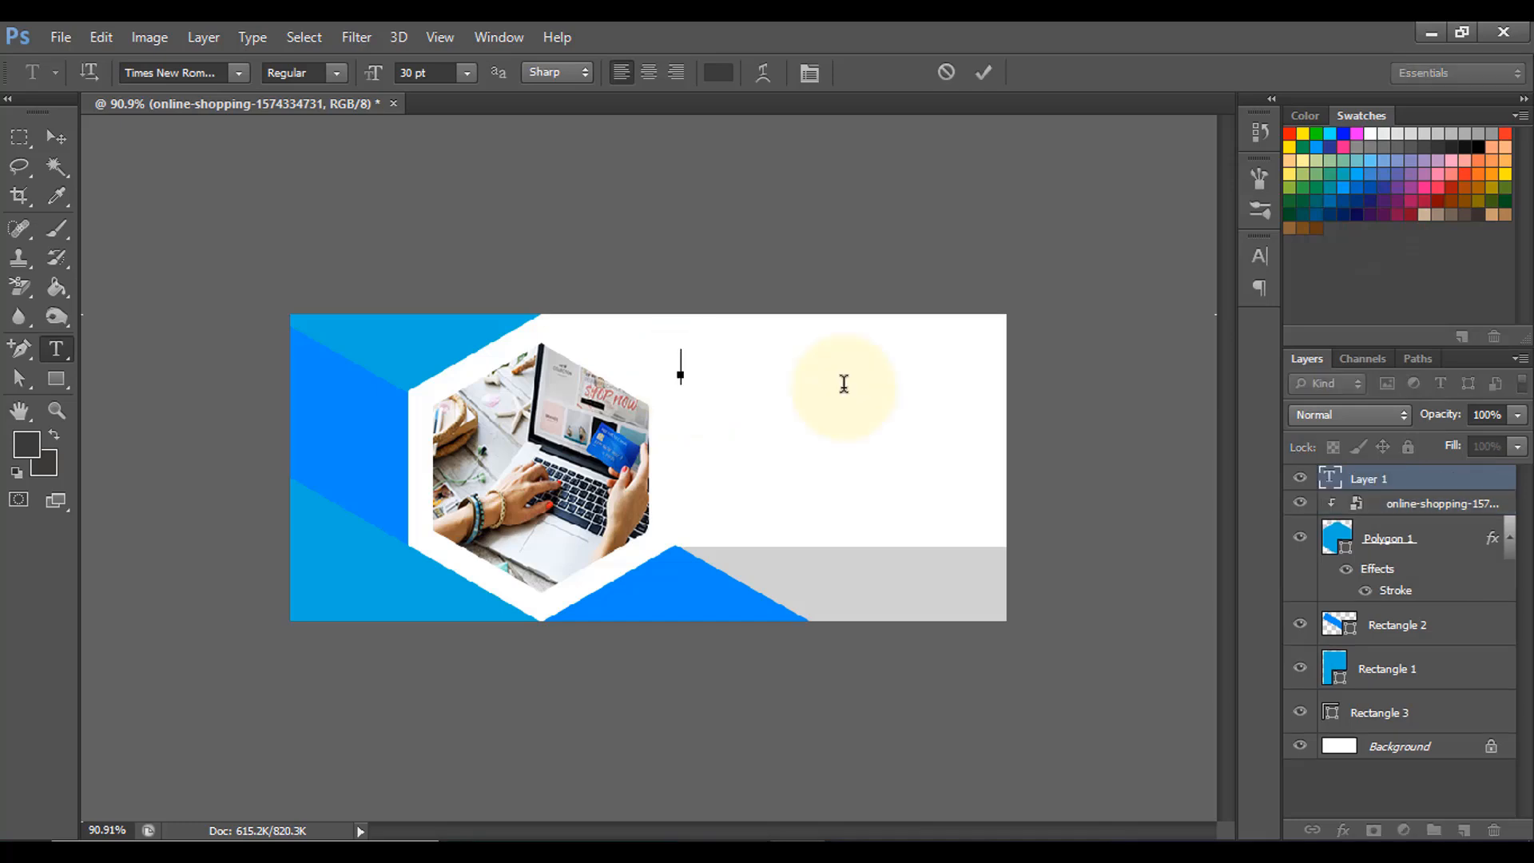
type("Crativity & Quality")
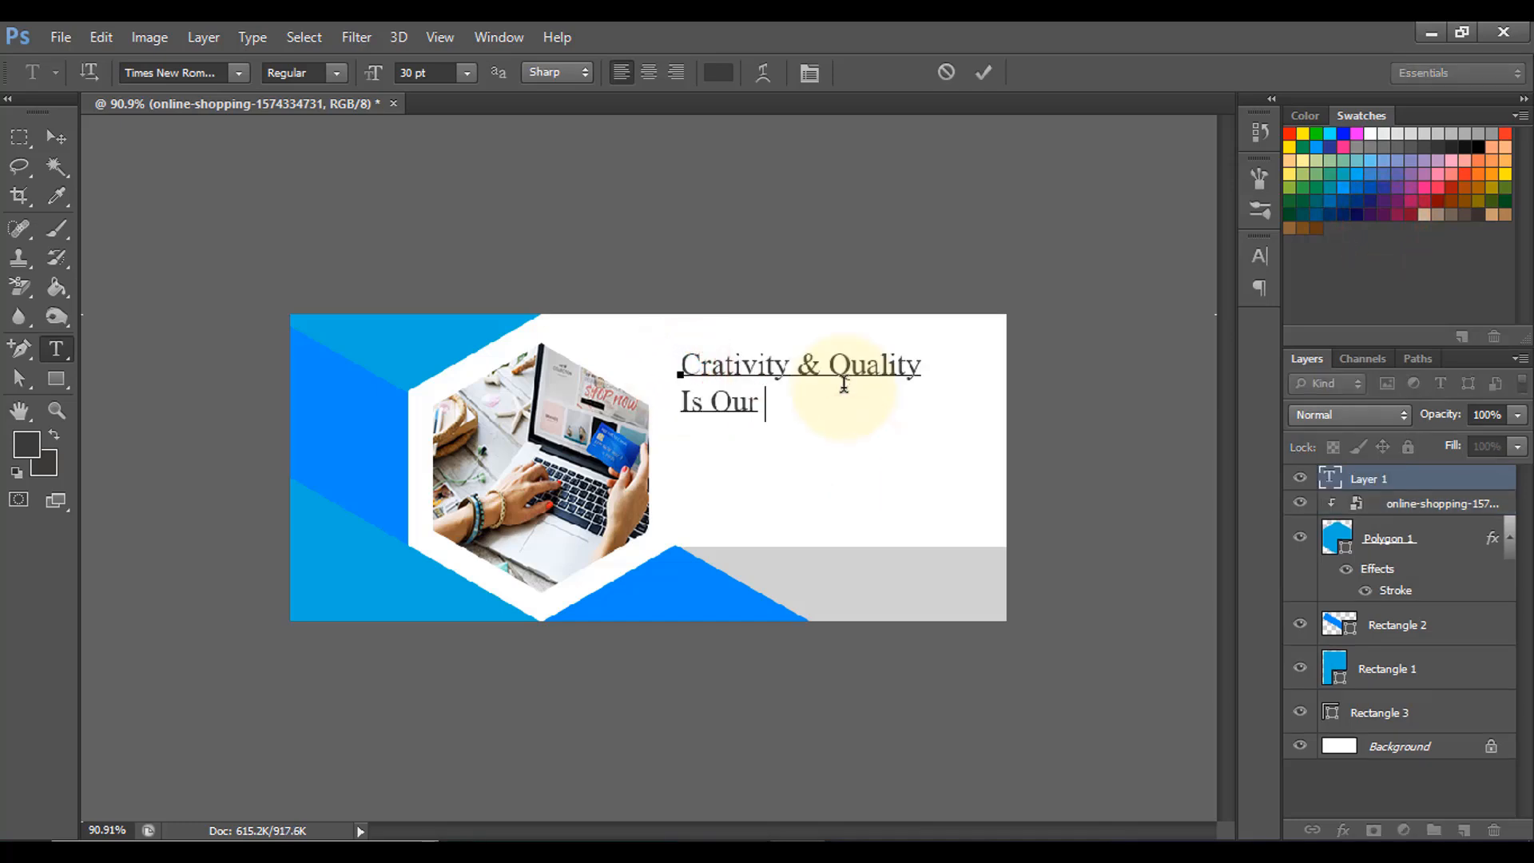
left_click(984, 73)
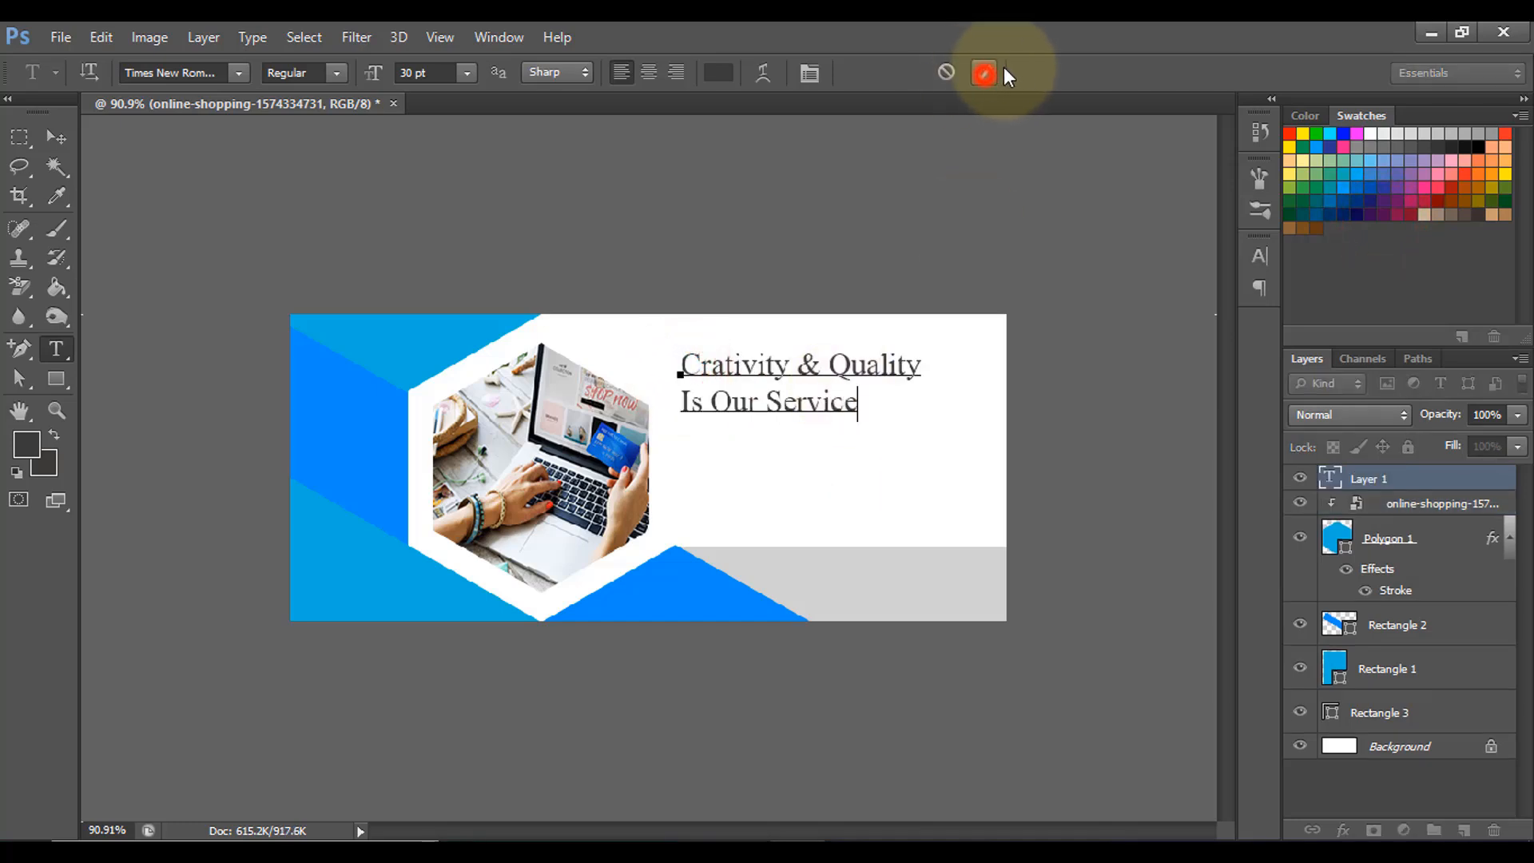
Enlarge the heading to about 131% and move it to X 530.50 px, Y 64.00 px, aligned with the hexagon border's lower-right vertex.
key("ctrl+t")
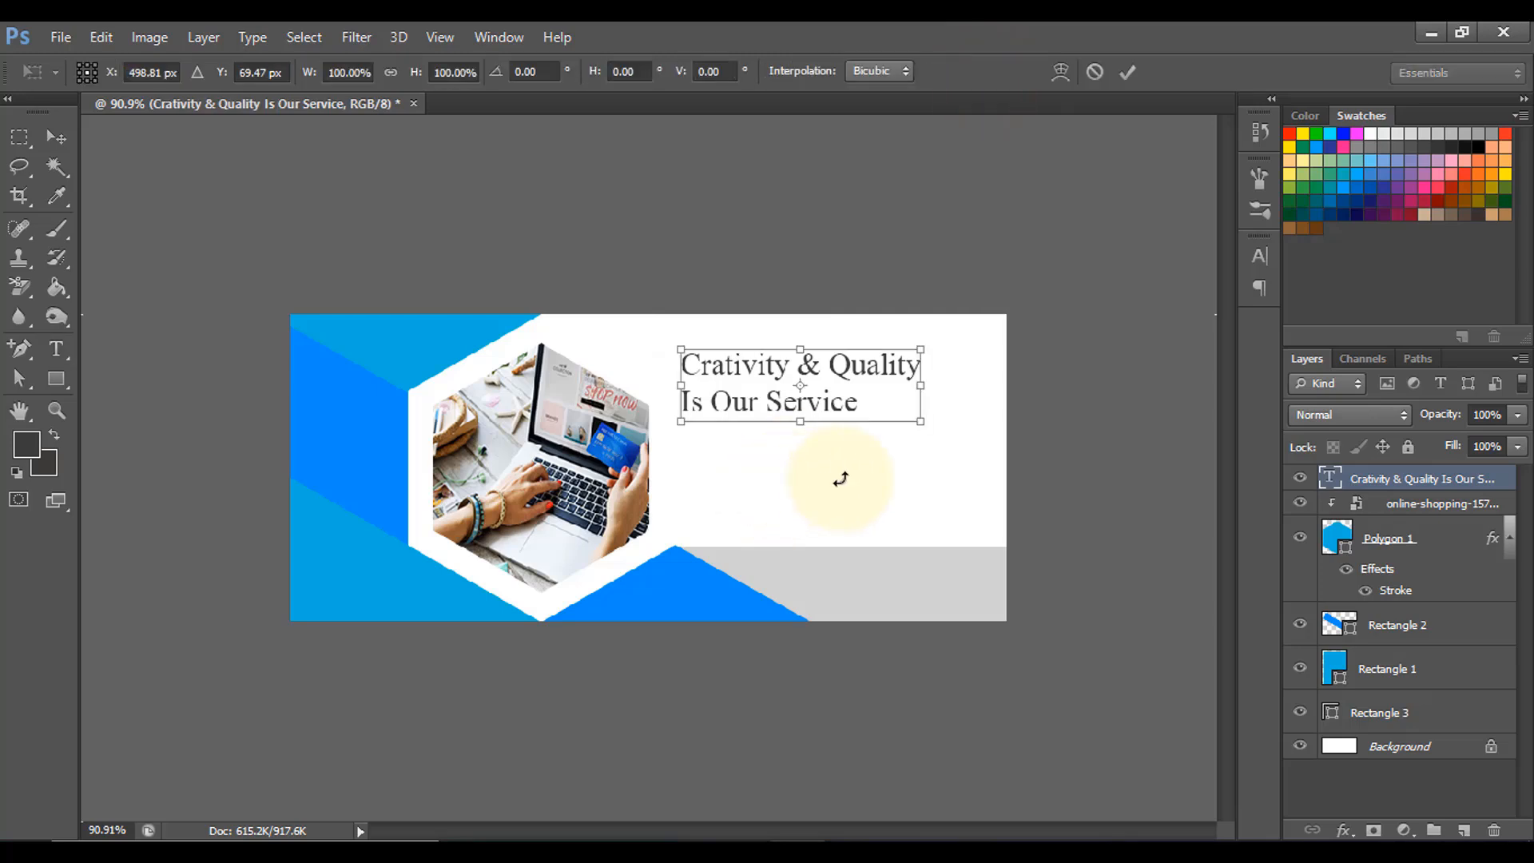
left_click_drag(924, 423, 995, 441)
left_click_drag(797, 378, 787, 364)
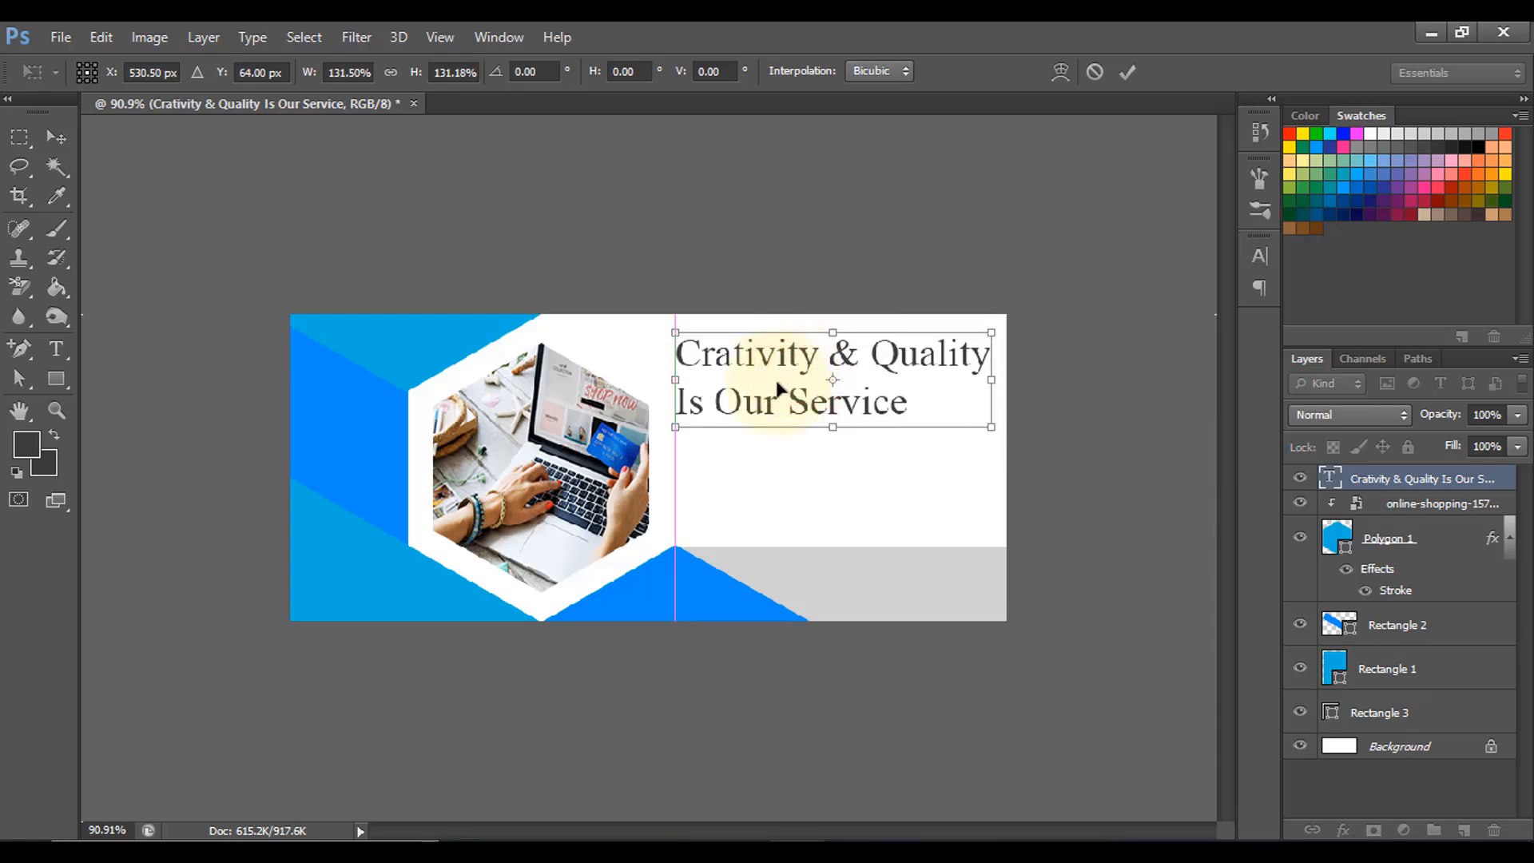
left_click(1127, 73)
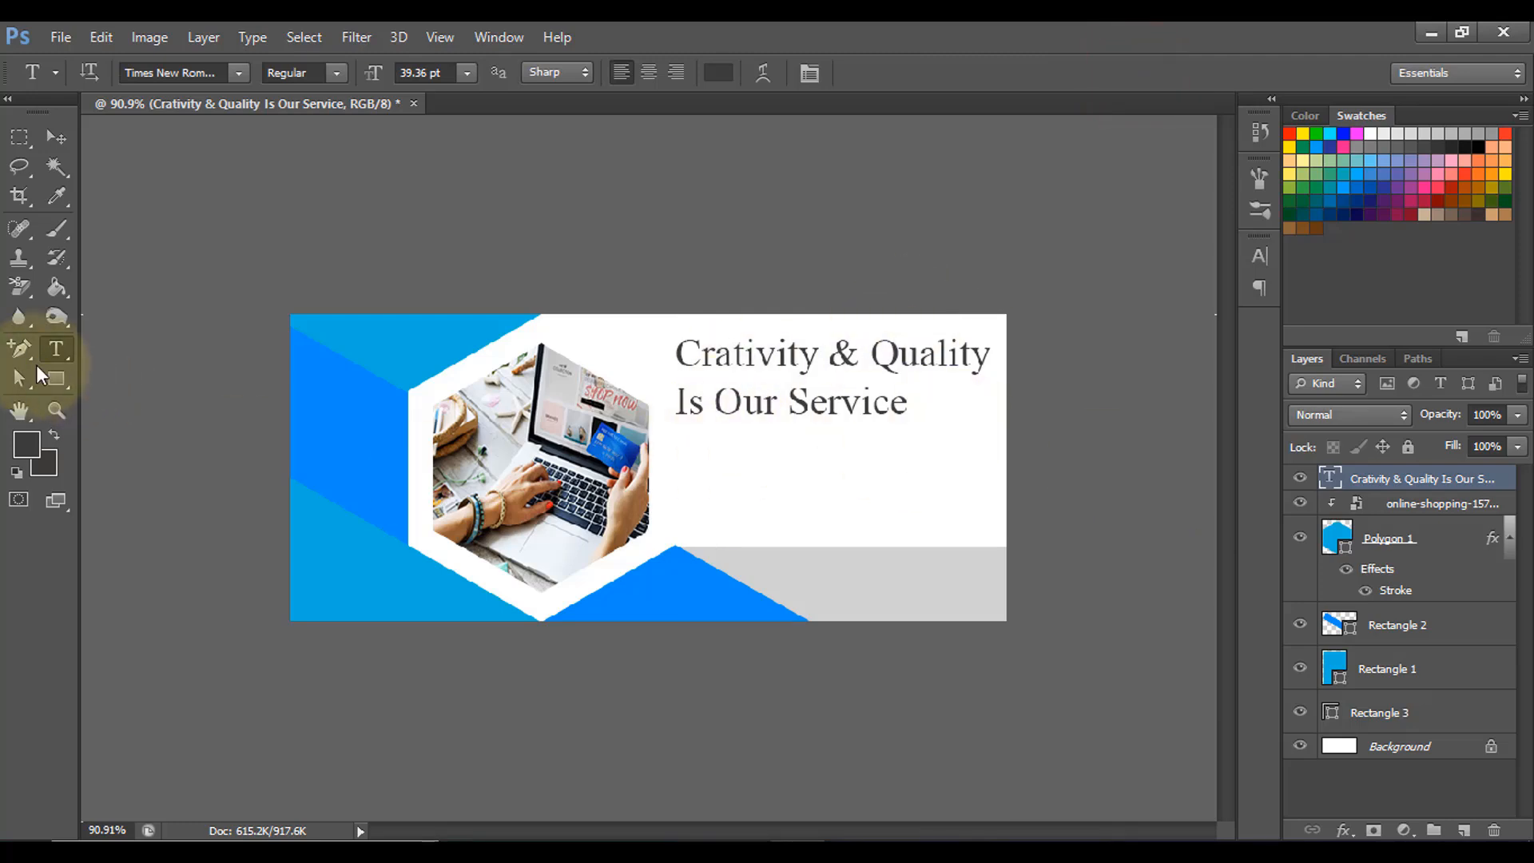
Create a paragraph text box as wide as the heading beneath it and fill it with 12 pt Lorem Ipsum placeholder text.
left_click_drag(675, 430, 990, 507)
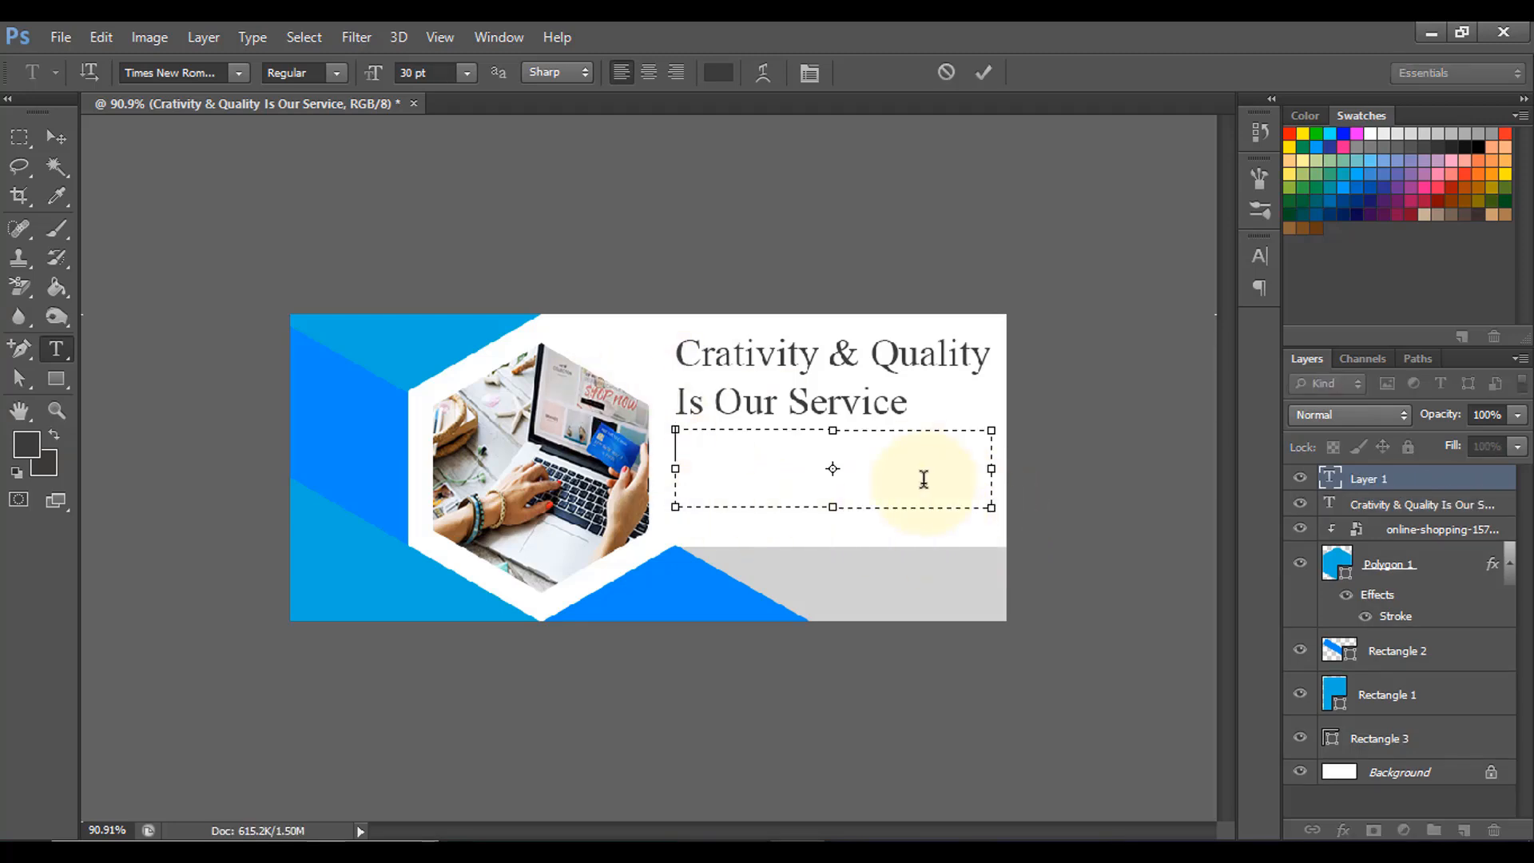
left_click(468, 74)
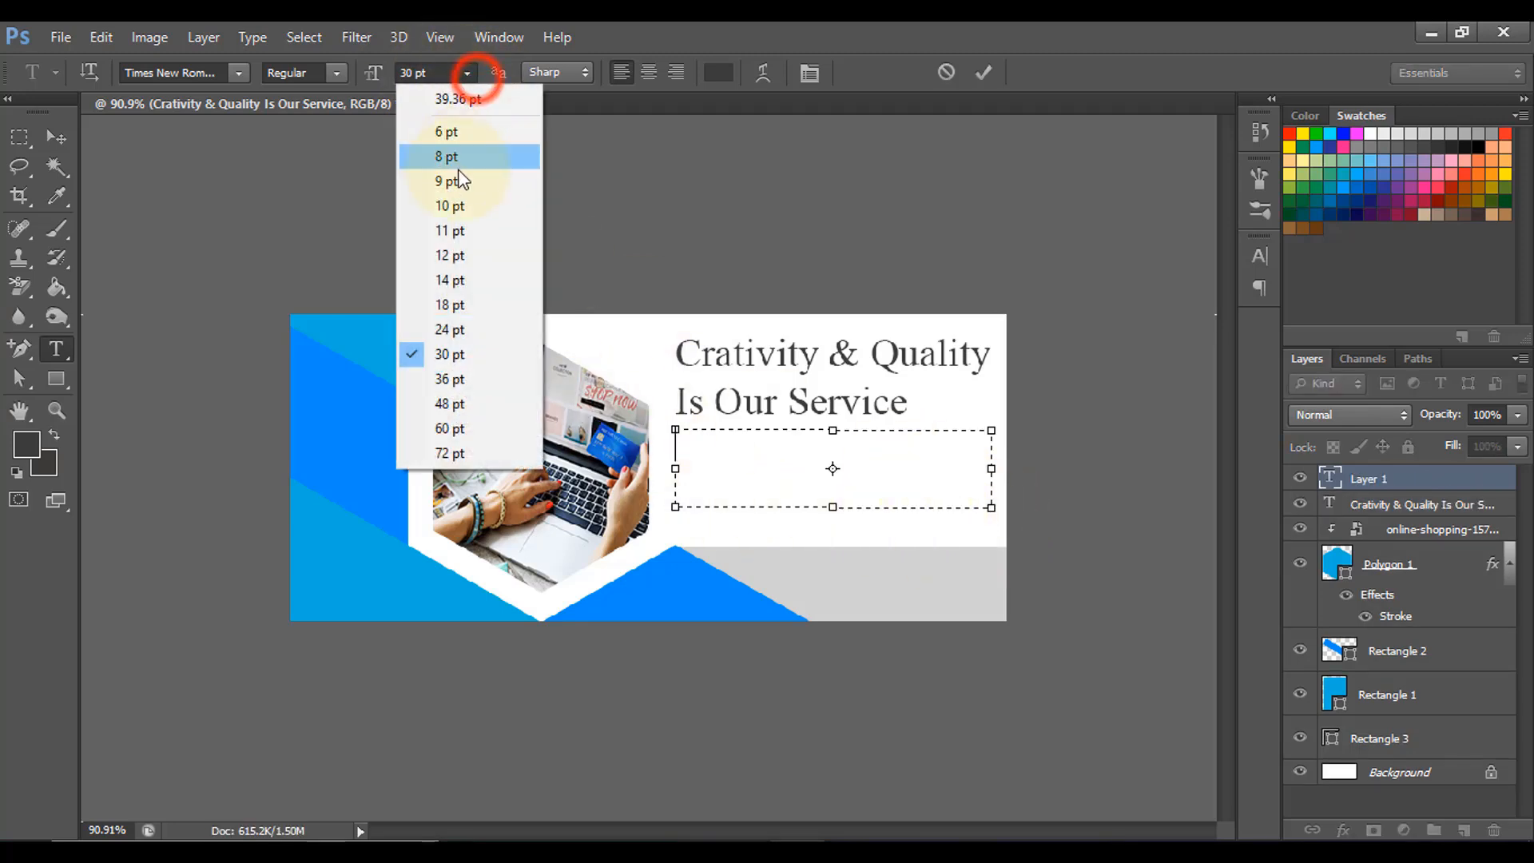
left_click(450, 256)
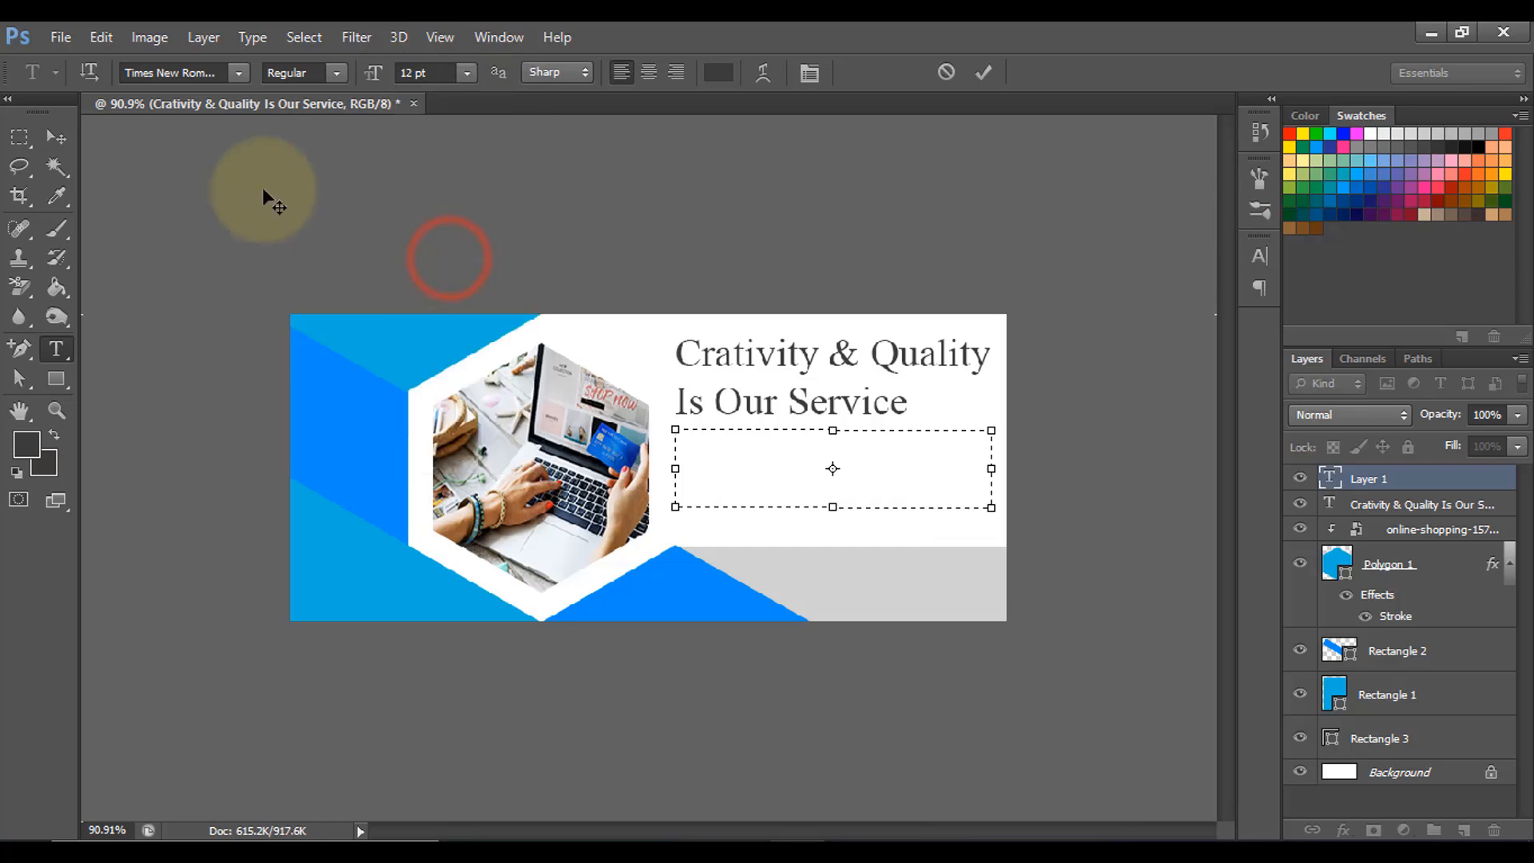
left_click(252, 36)
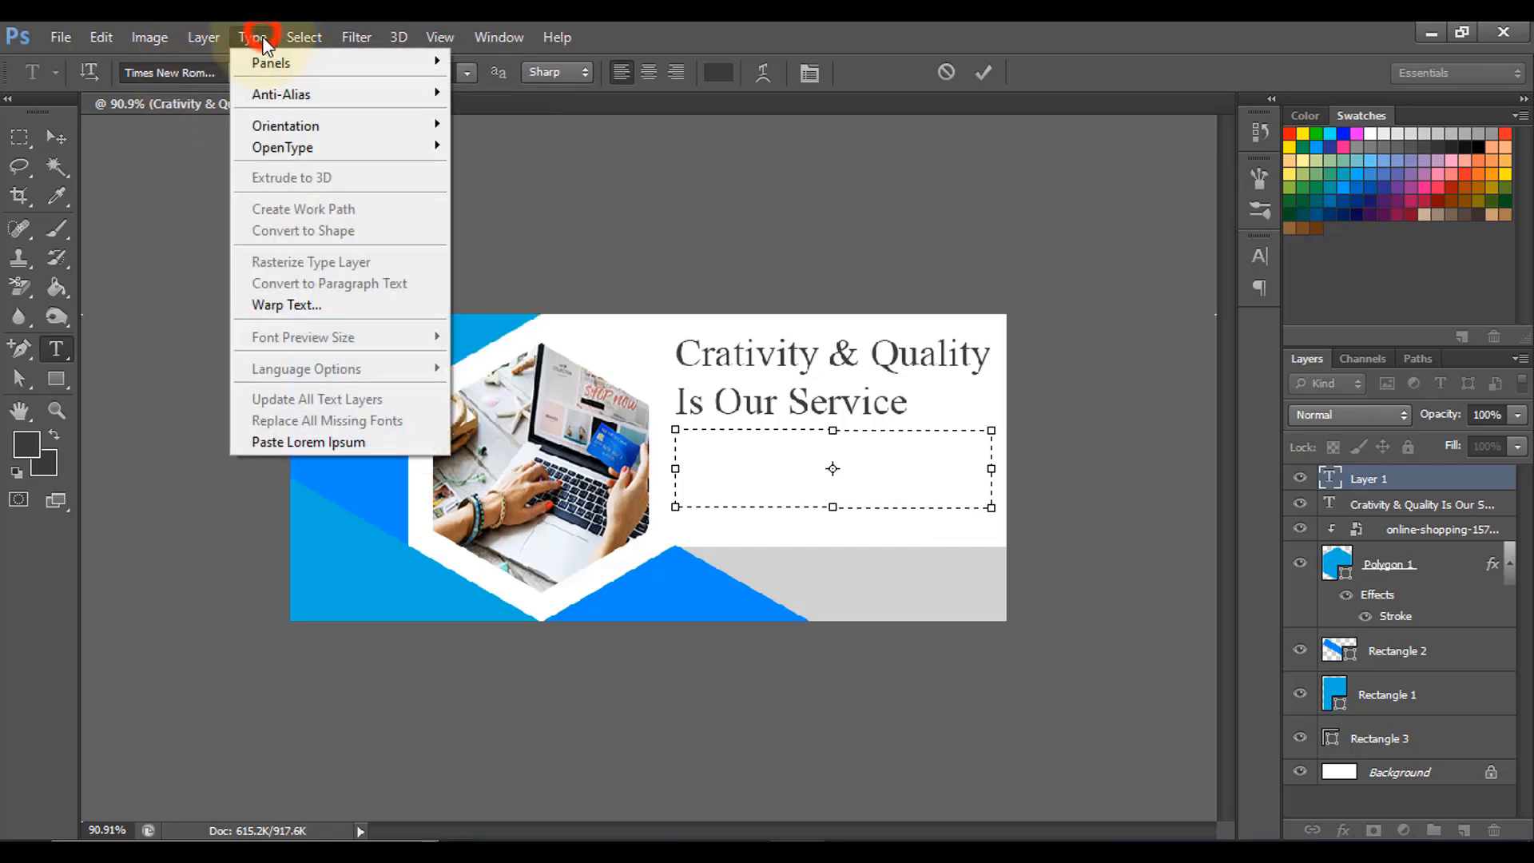
left_click(263, 441)
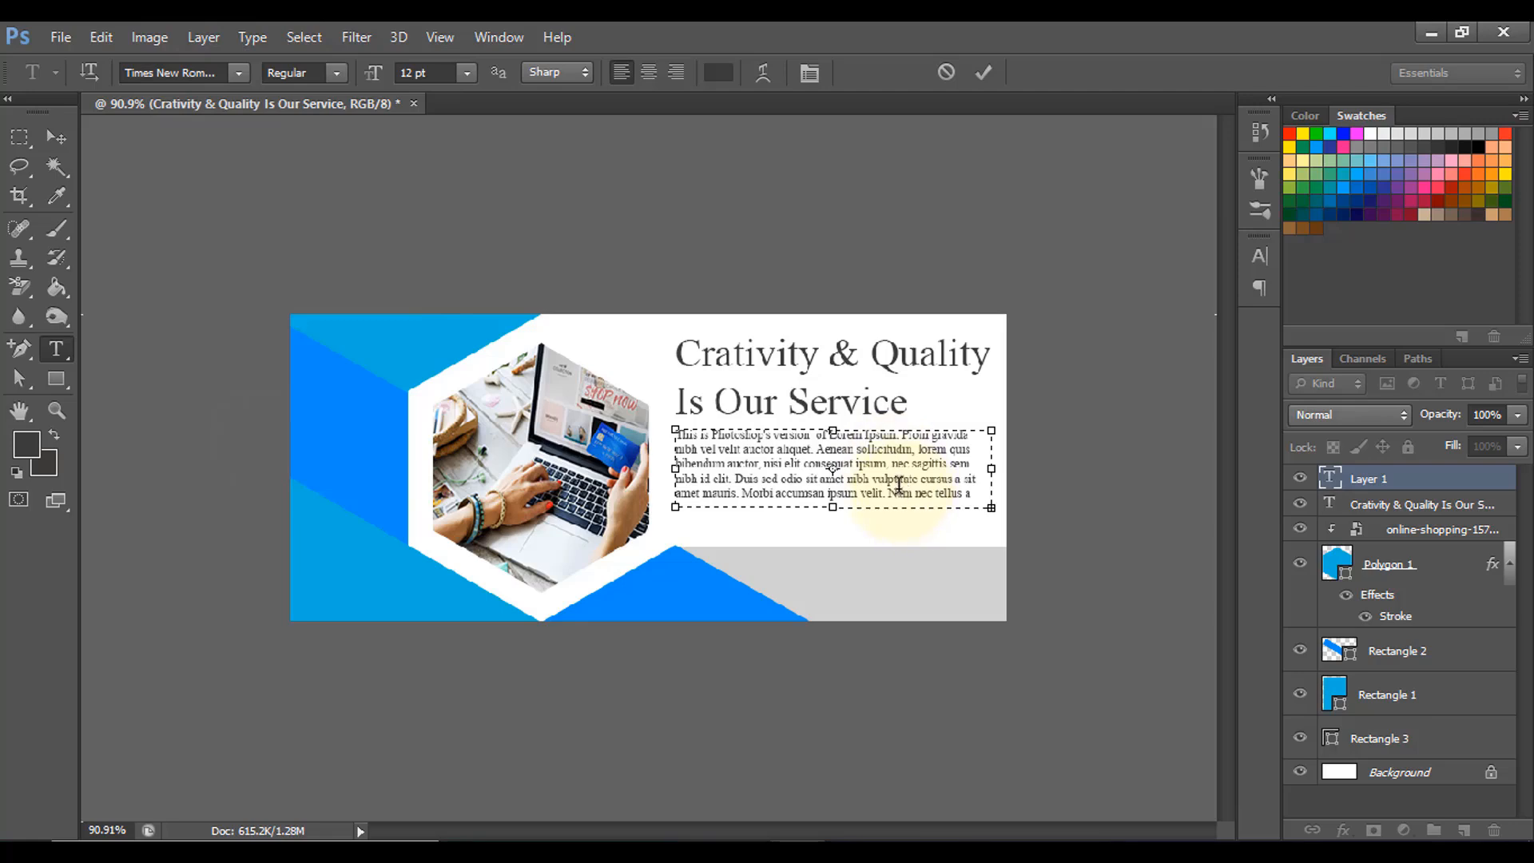
Trim the placeholder paragraph to four lines ending in "per inceptos himenaeos." and shift it slightly down below the heading.
left_click_drag(953, 475, 1004, 515)
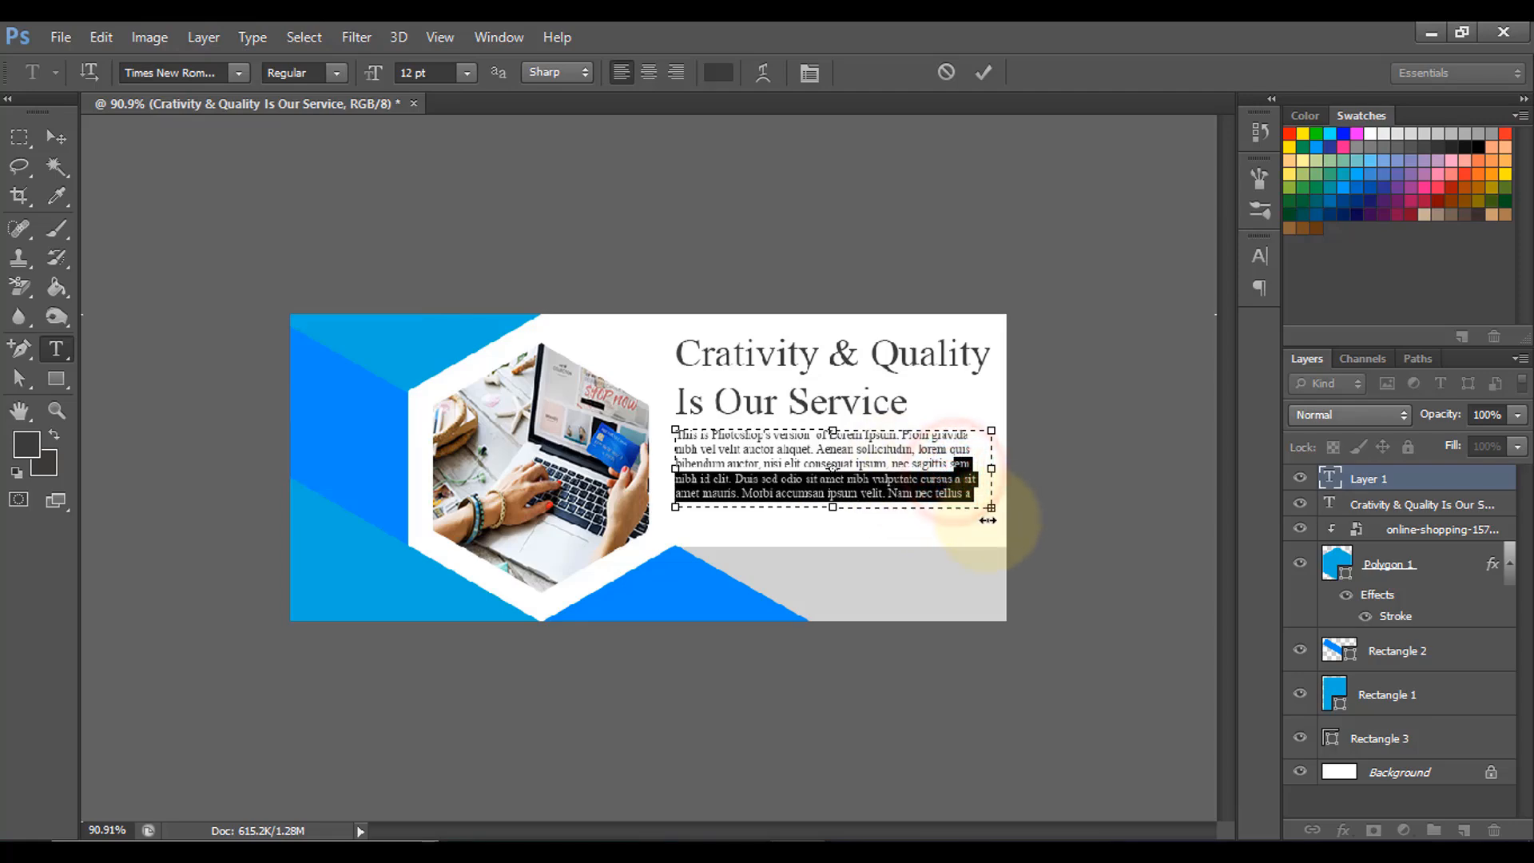
key("BackSpace")
left_click_drag(953, 471, 993, 503)
key("BackSpace")
key("BackSpace")
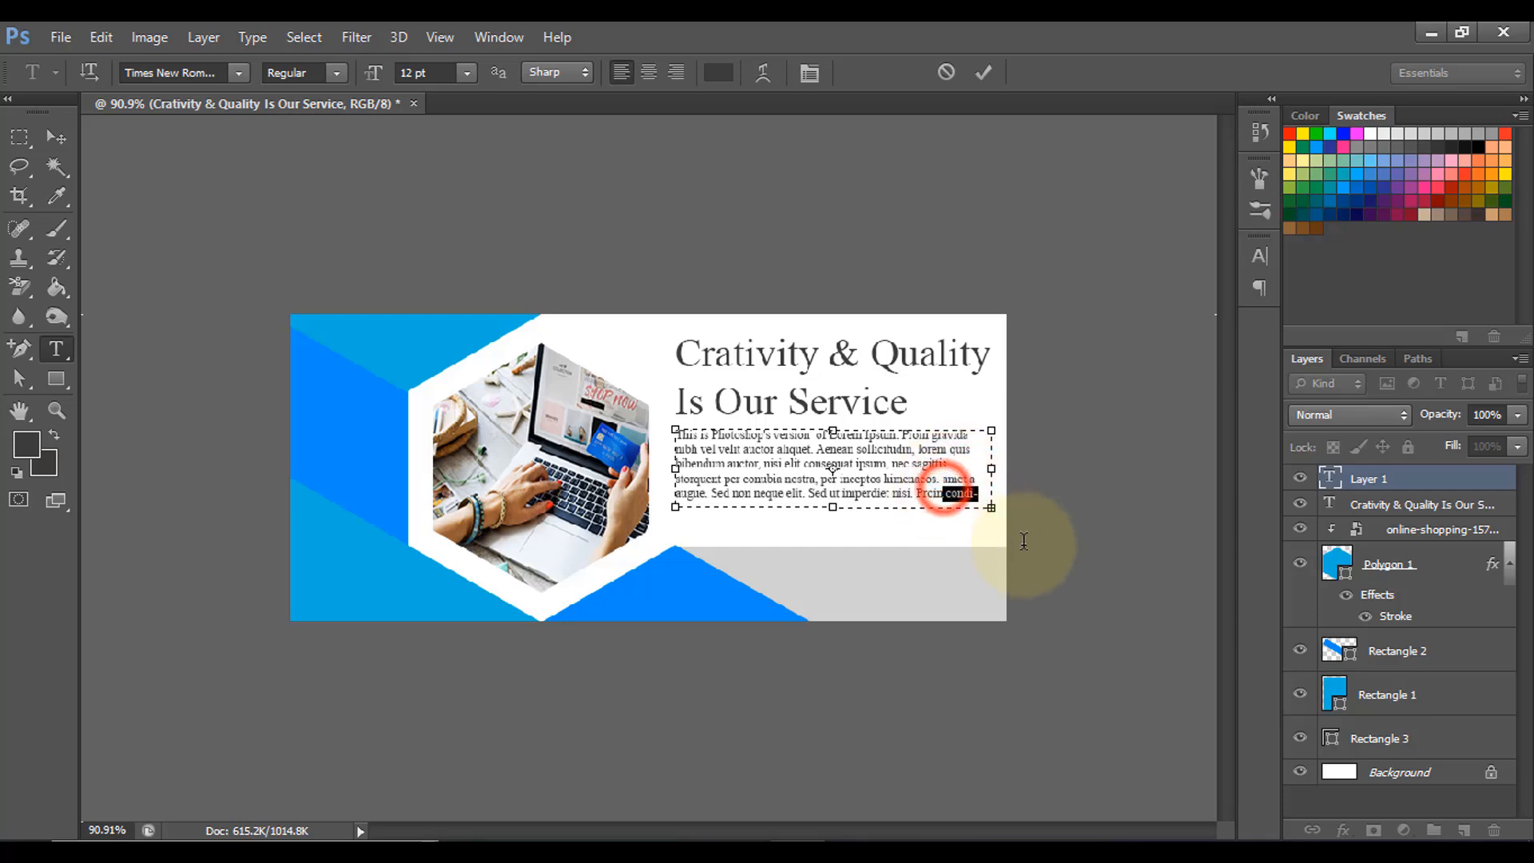
left_click_drag(944, 480, 1025, 530)
key("BackSpace")
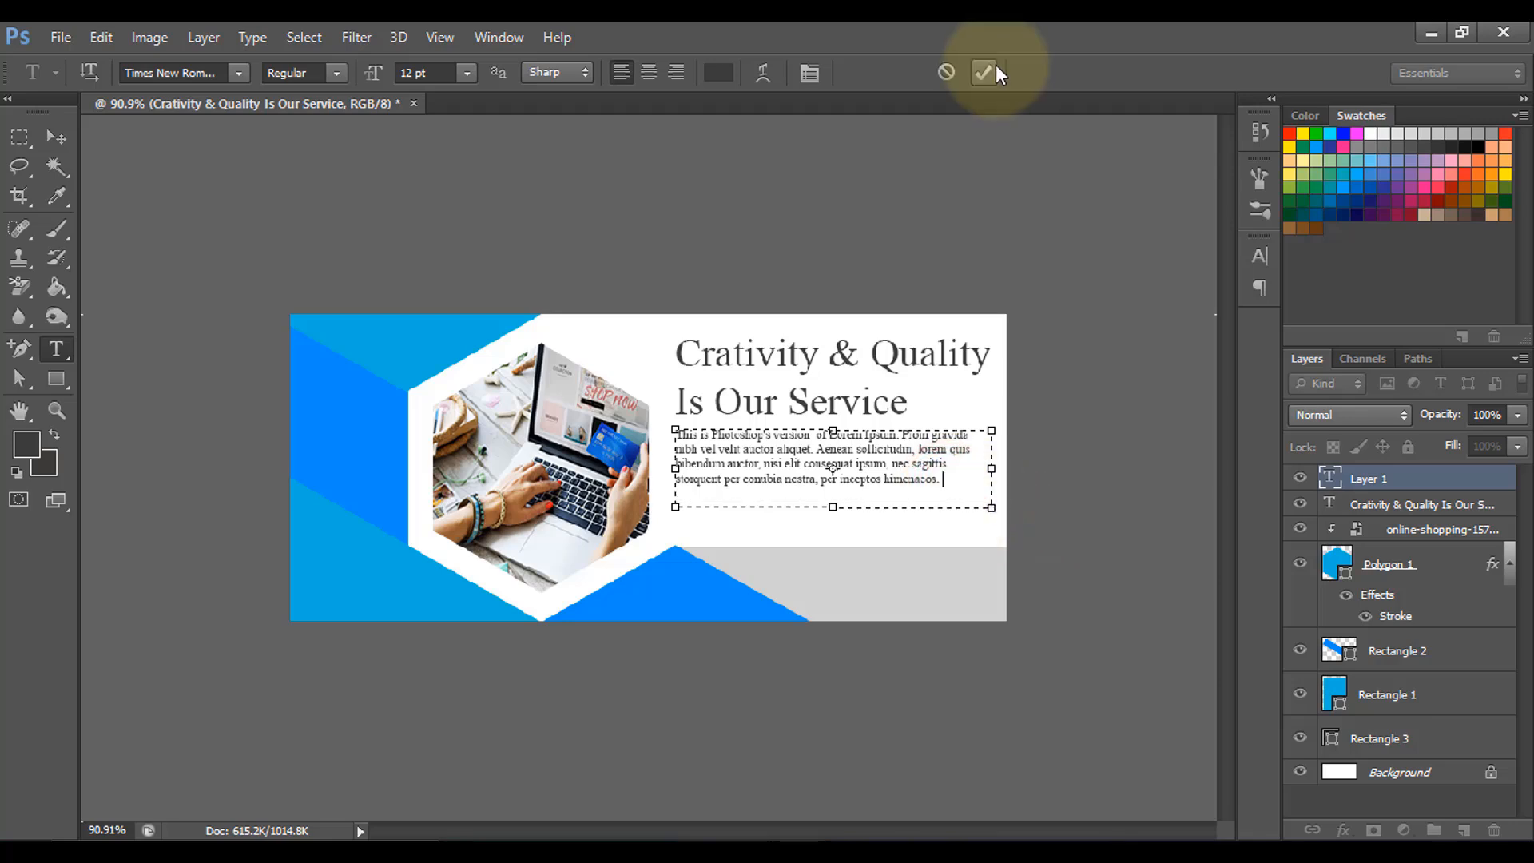
left_click(983, 73)
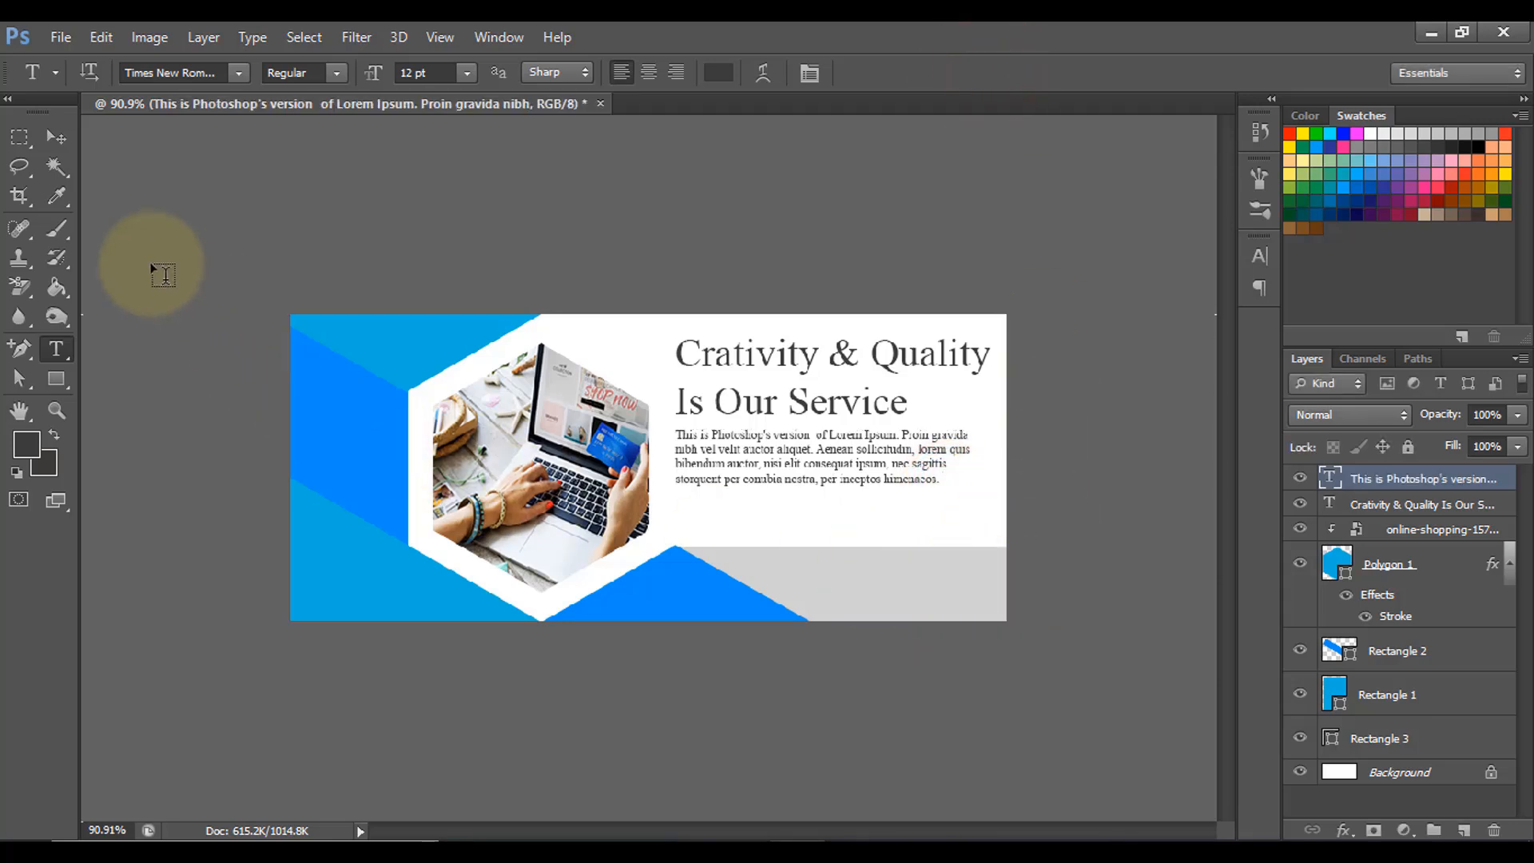
left_click(56, 136)
left_click_drag(773, 464, 767, 472)
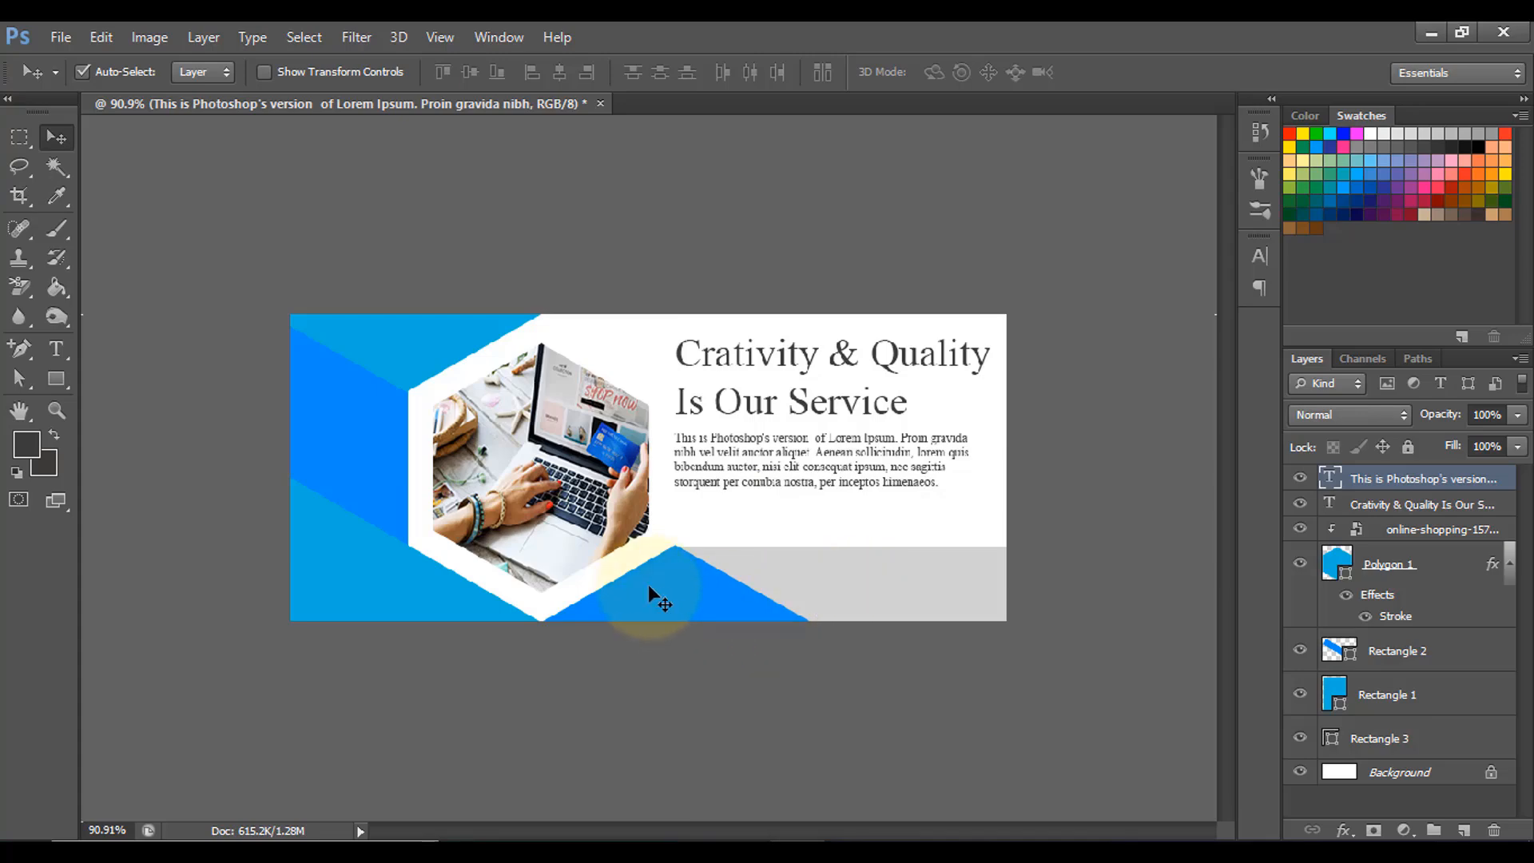
Place the brand-01 logo from the Desktop, scaled to about 8.87%, inside the blue triangle at X 374.50 px, Y 262.50 px.
left_click(49, 38)
left_click(120, 401)
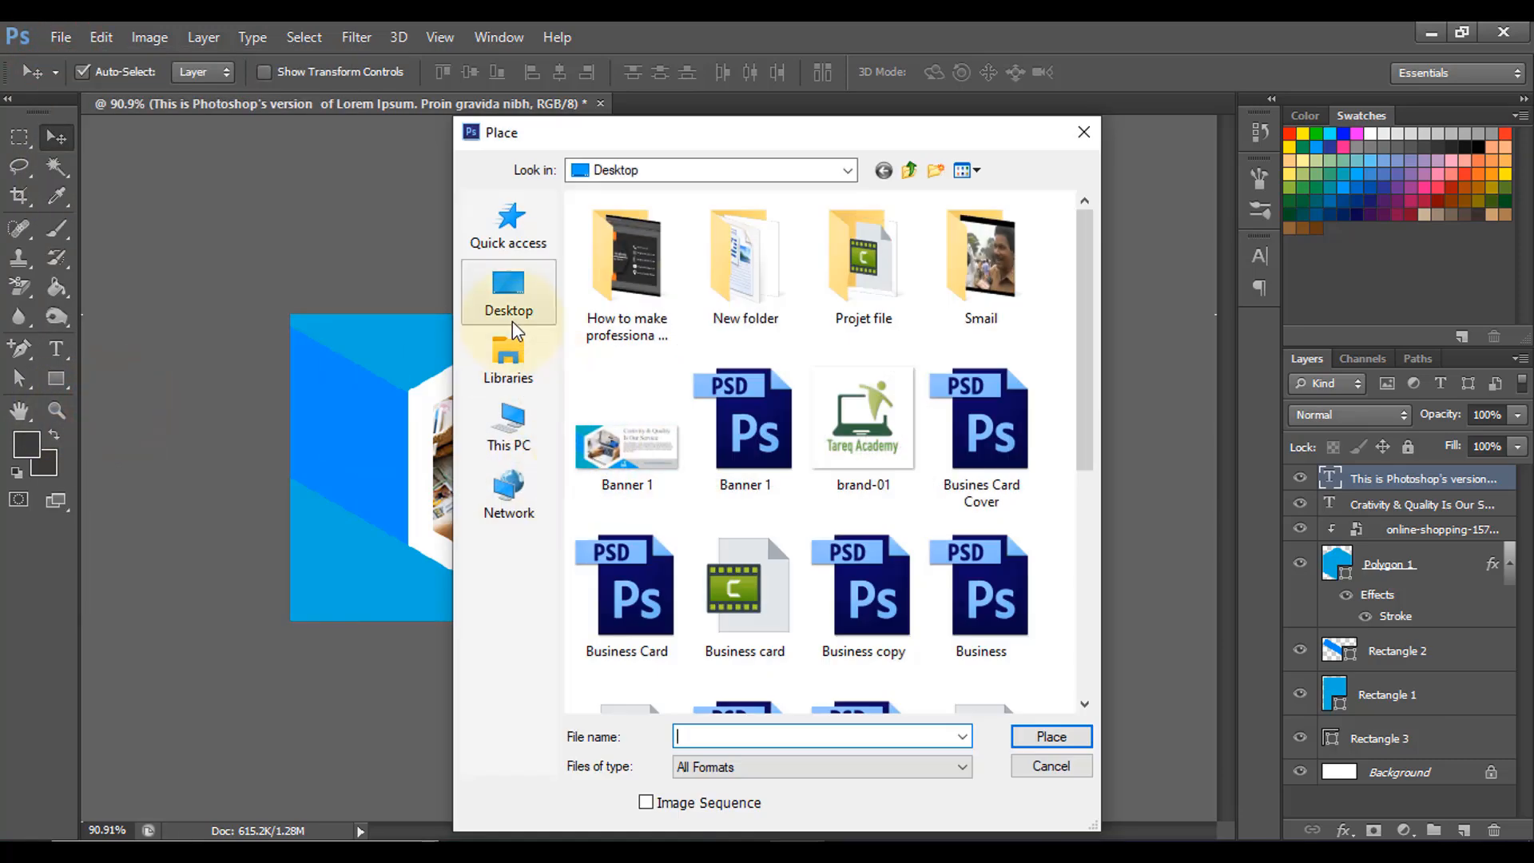
left_click(863, 421)
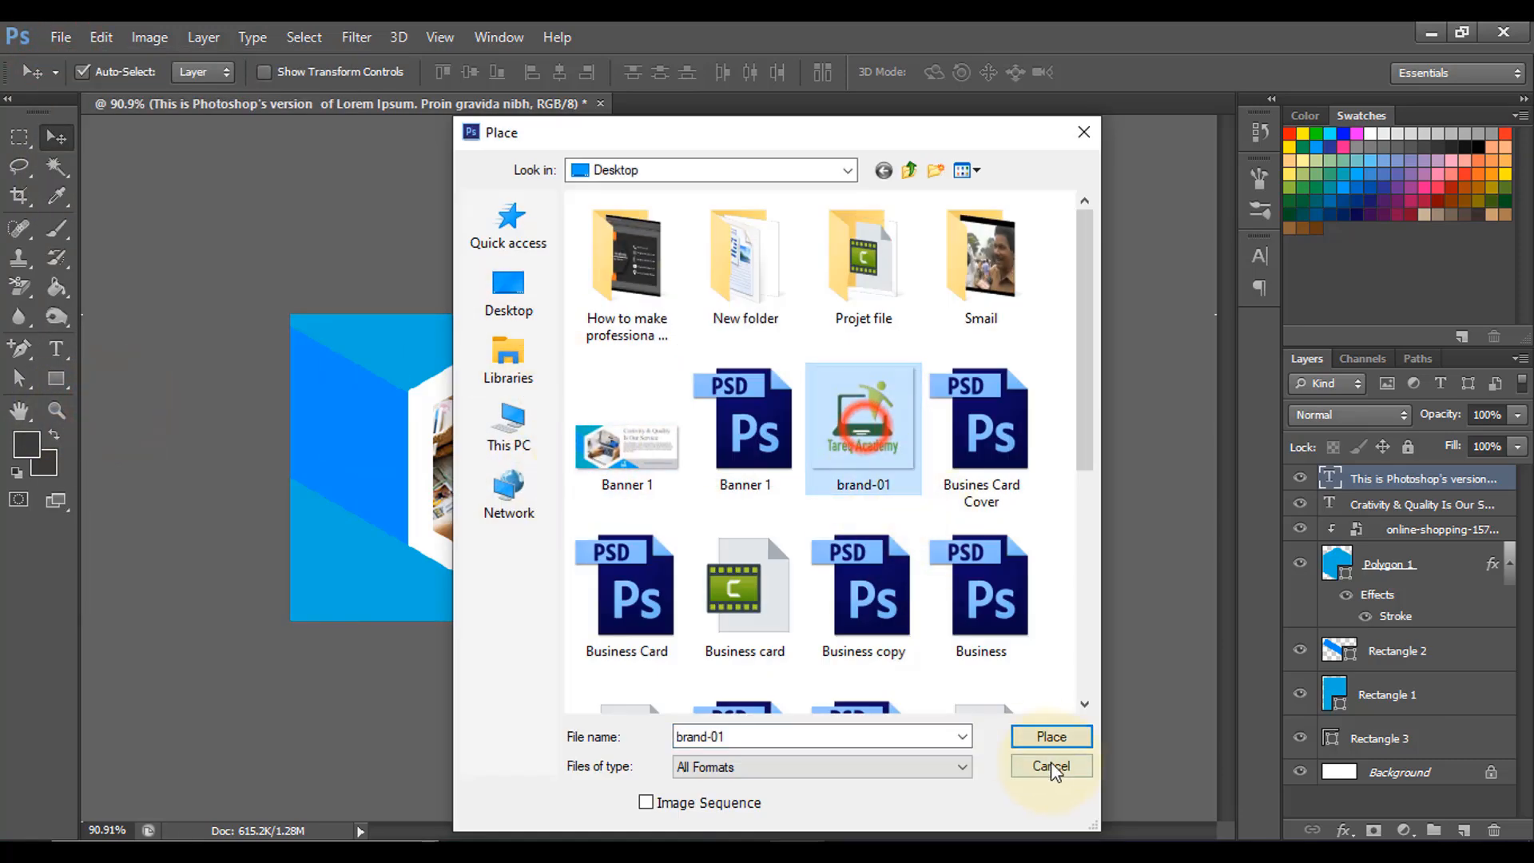
left_click(1051, 735)
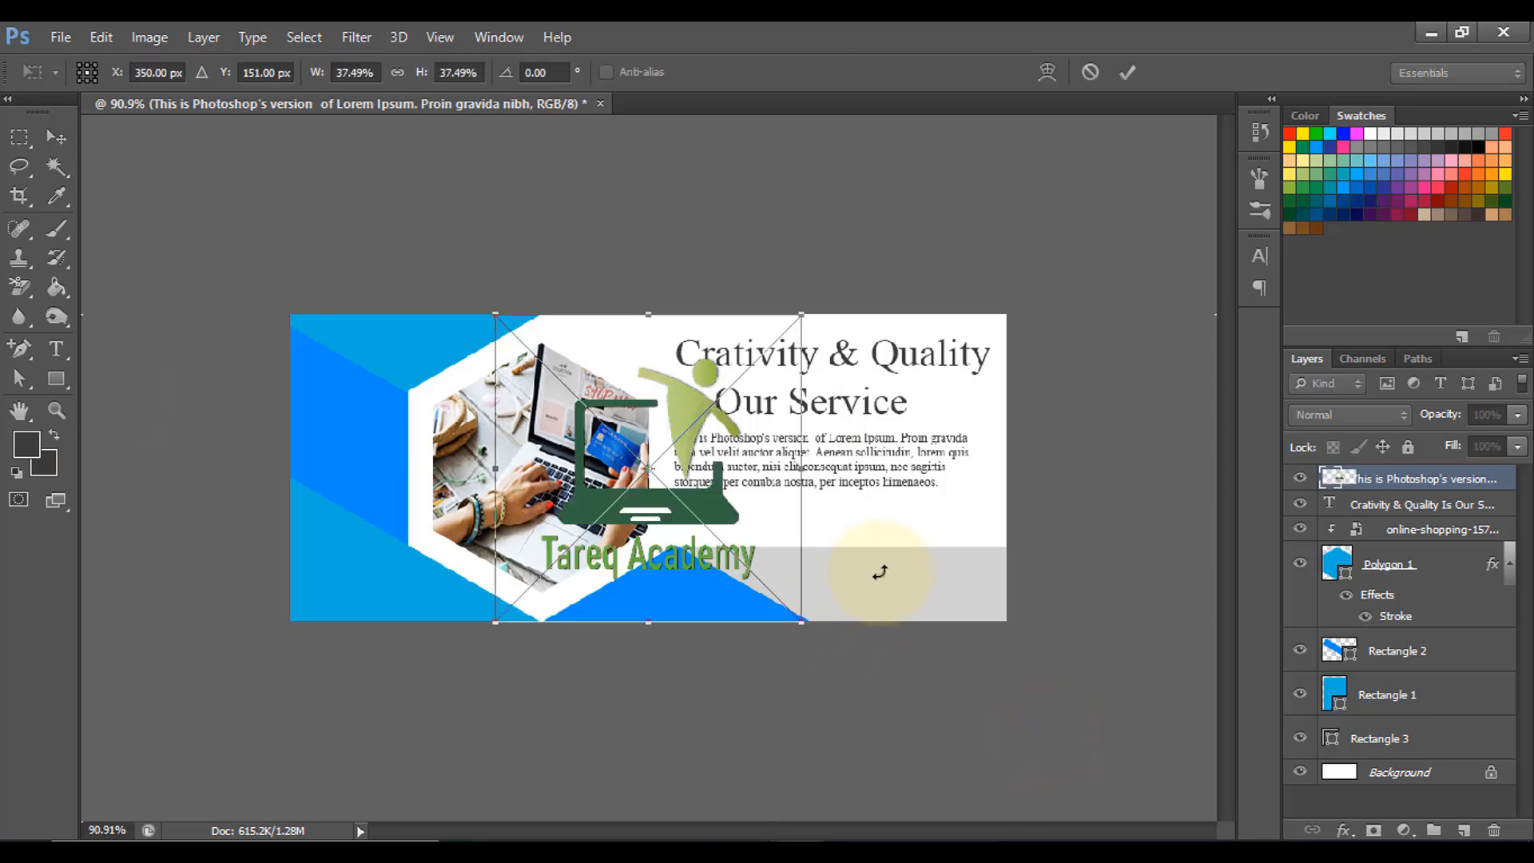
left_click_drag(802, 313, 705, 618)
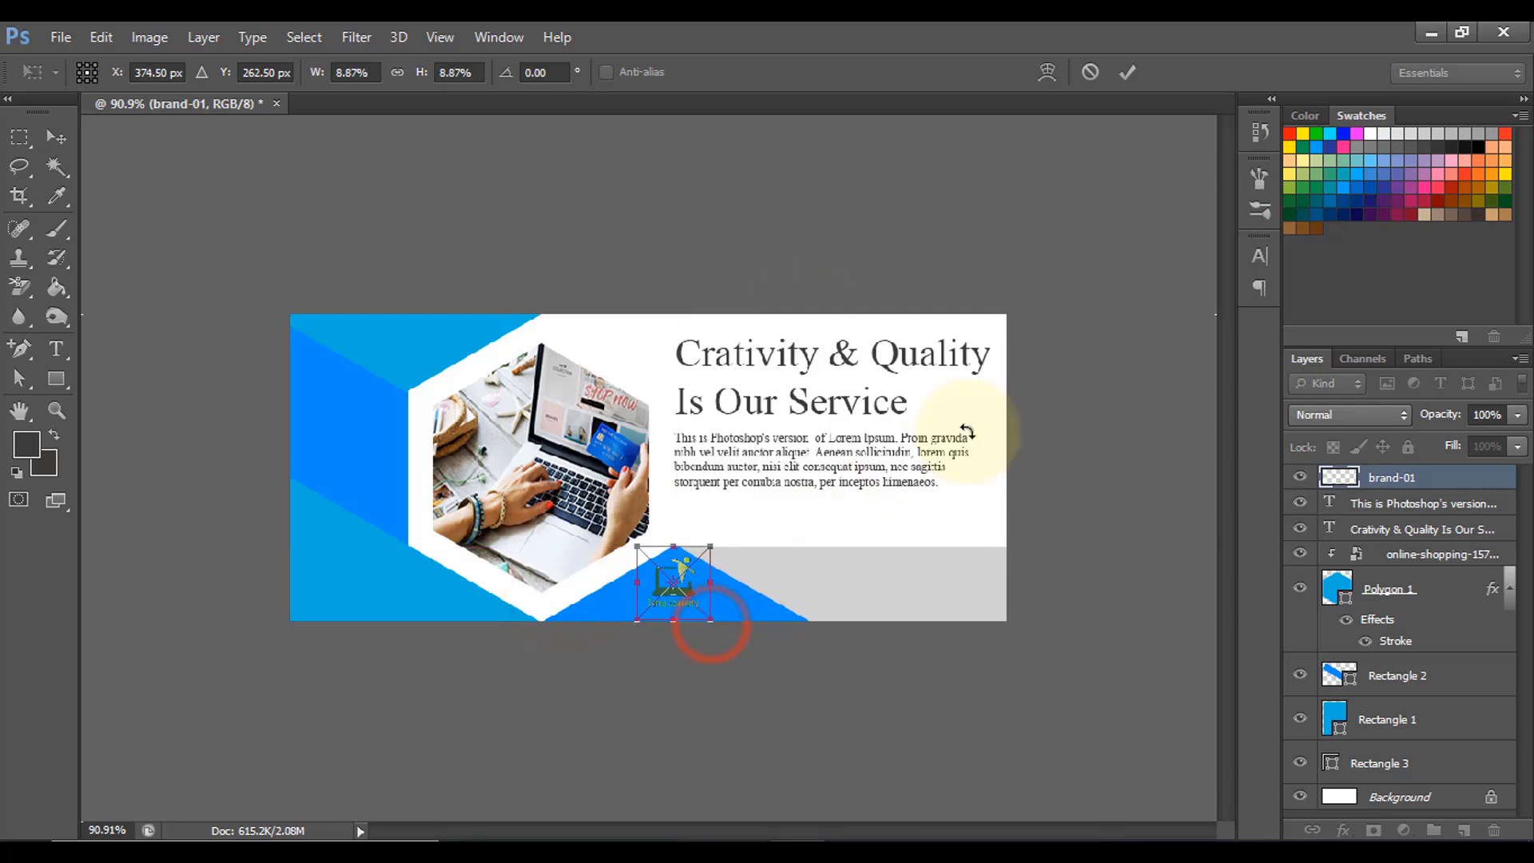
left_click(1126, 73)
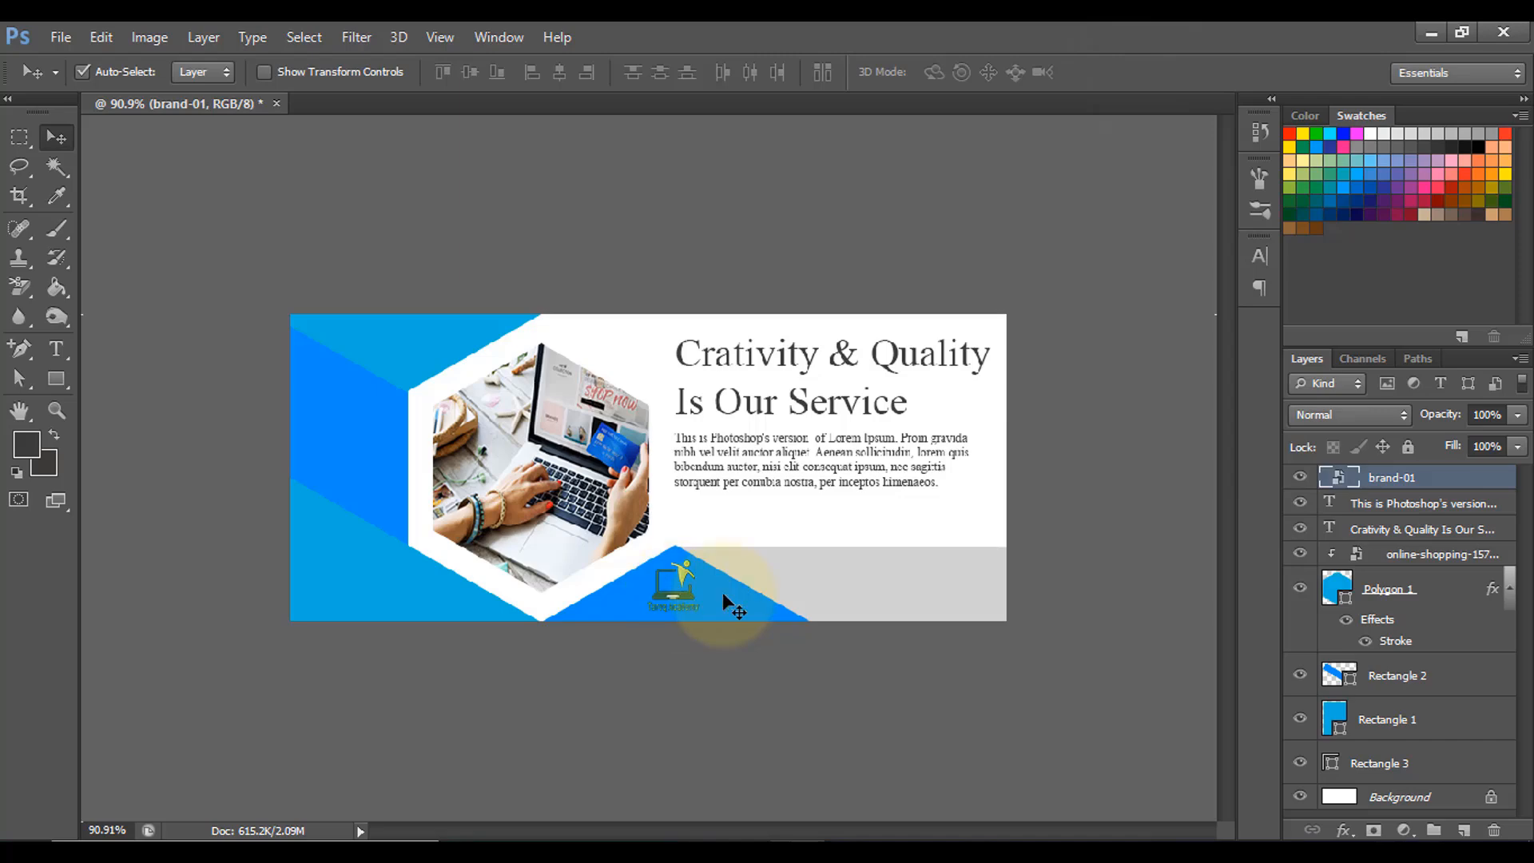
Apply a white Color Overlay at 100% opacity and Normal blend mode to the brand-01 logo layer.
right_click(1452, 484)
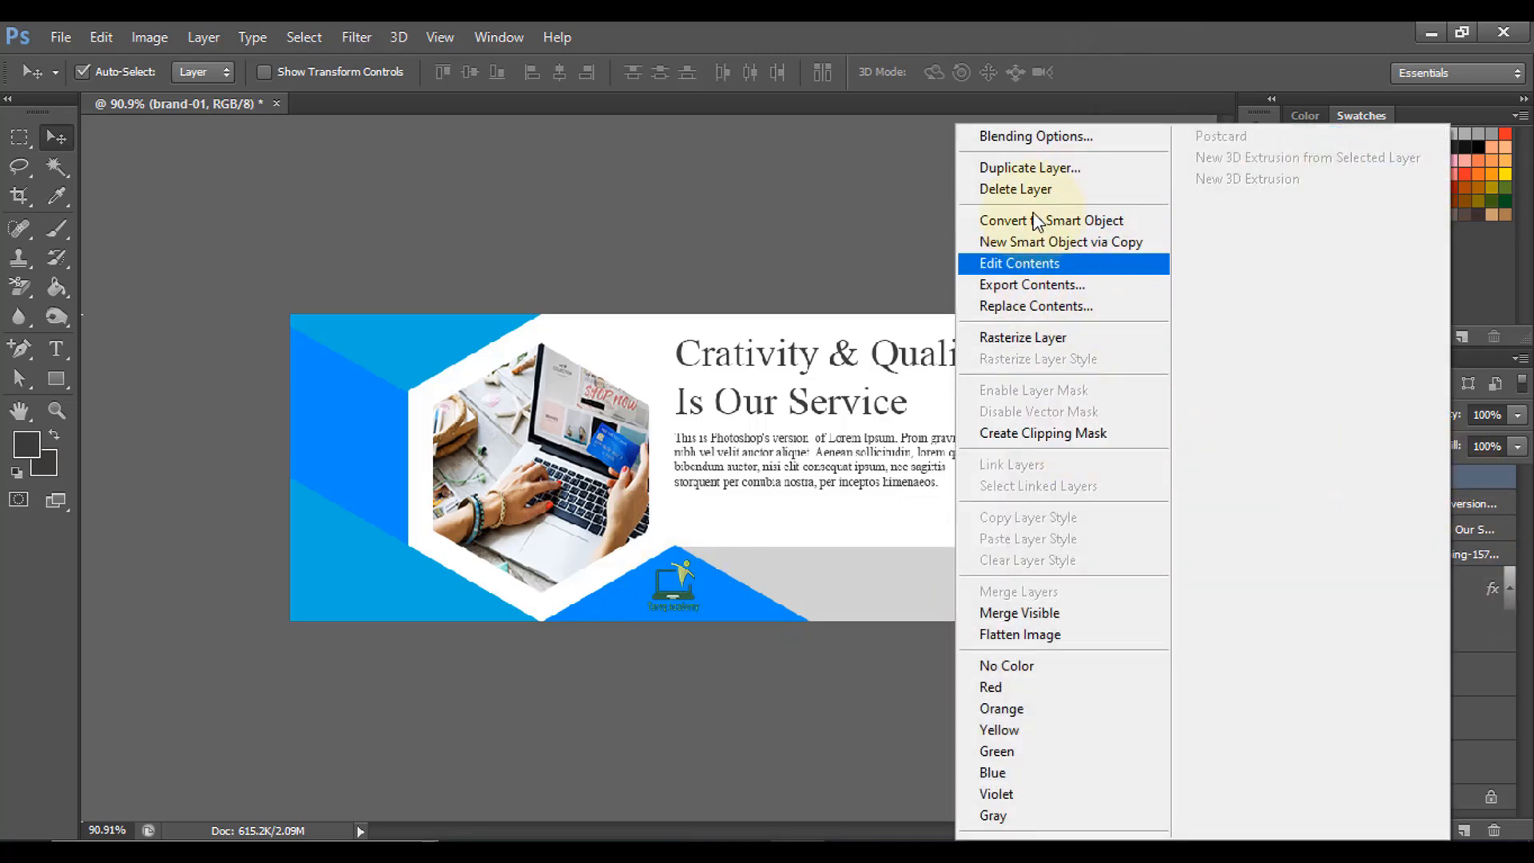
left_click(1045, 141)
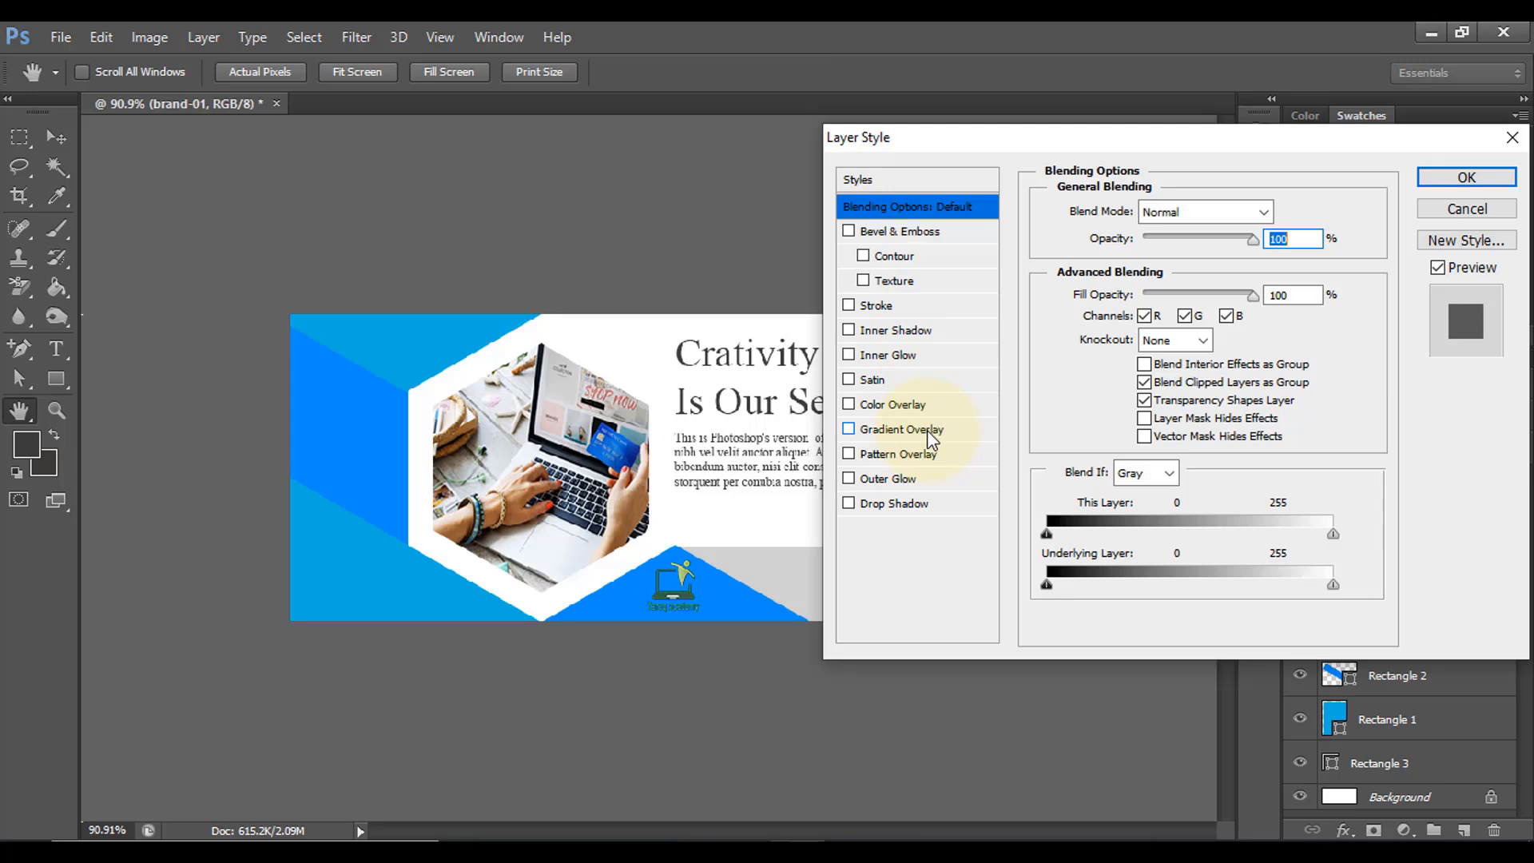
left_click(893, 406)
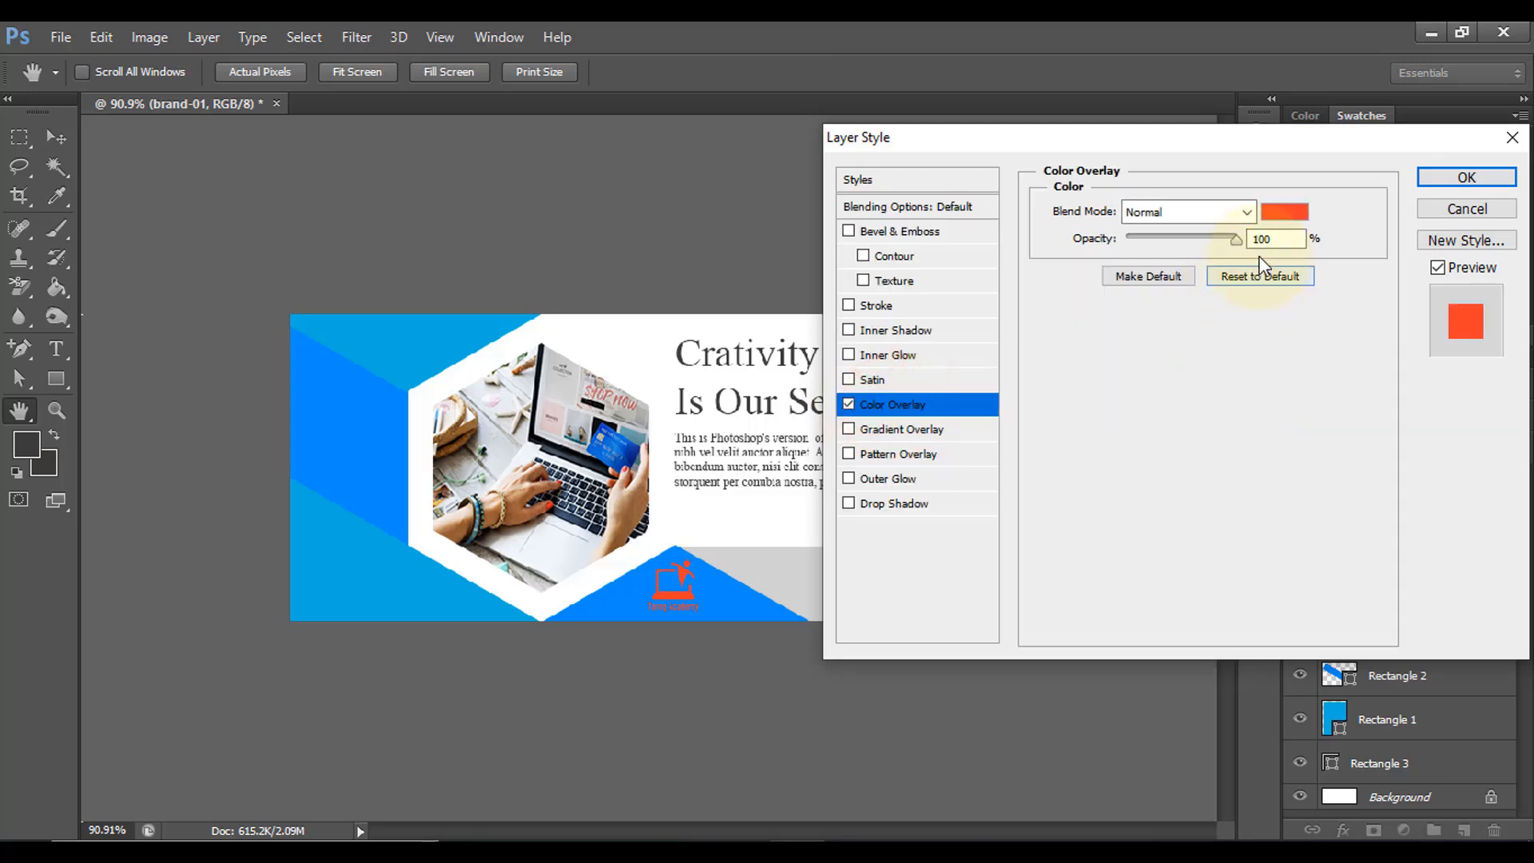
left_click(1285, 214)
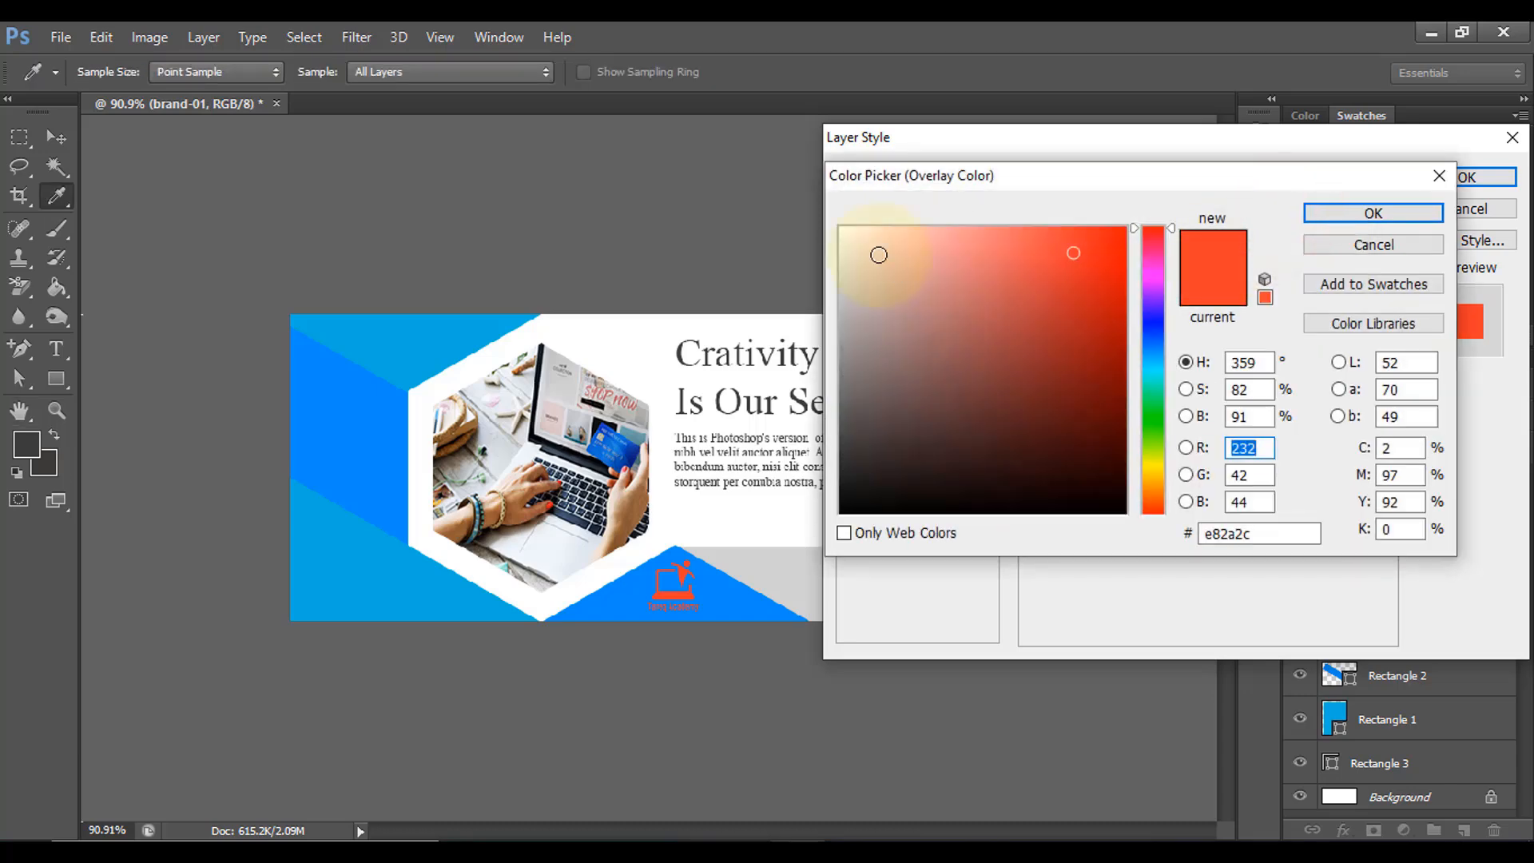
left_click(843, 231)
left_click(1330, 211)
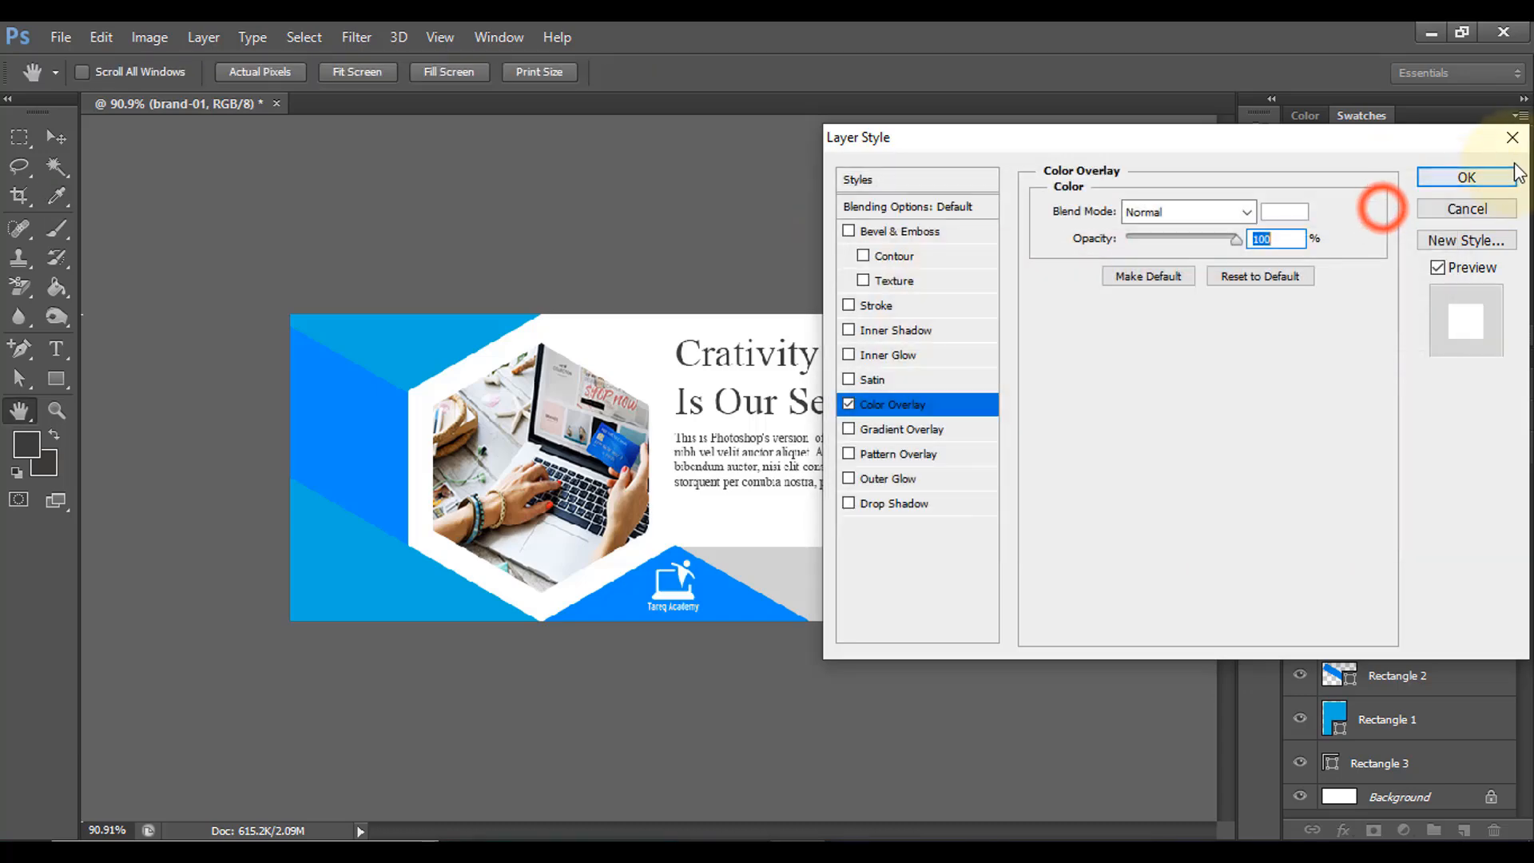
left_click(1484, 174)
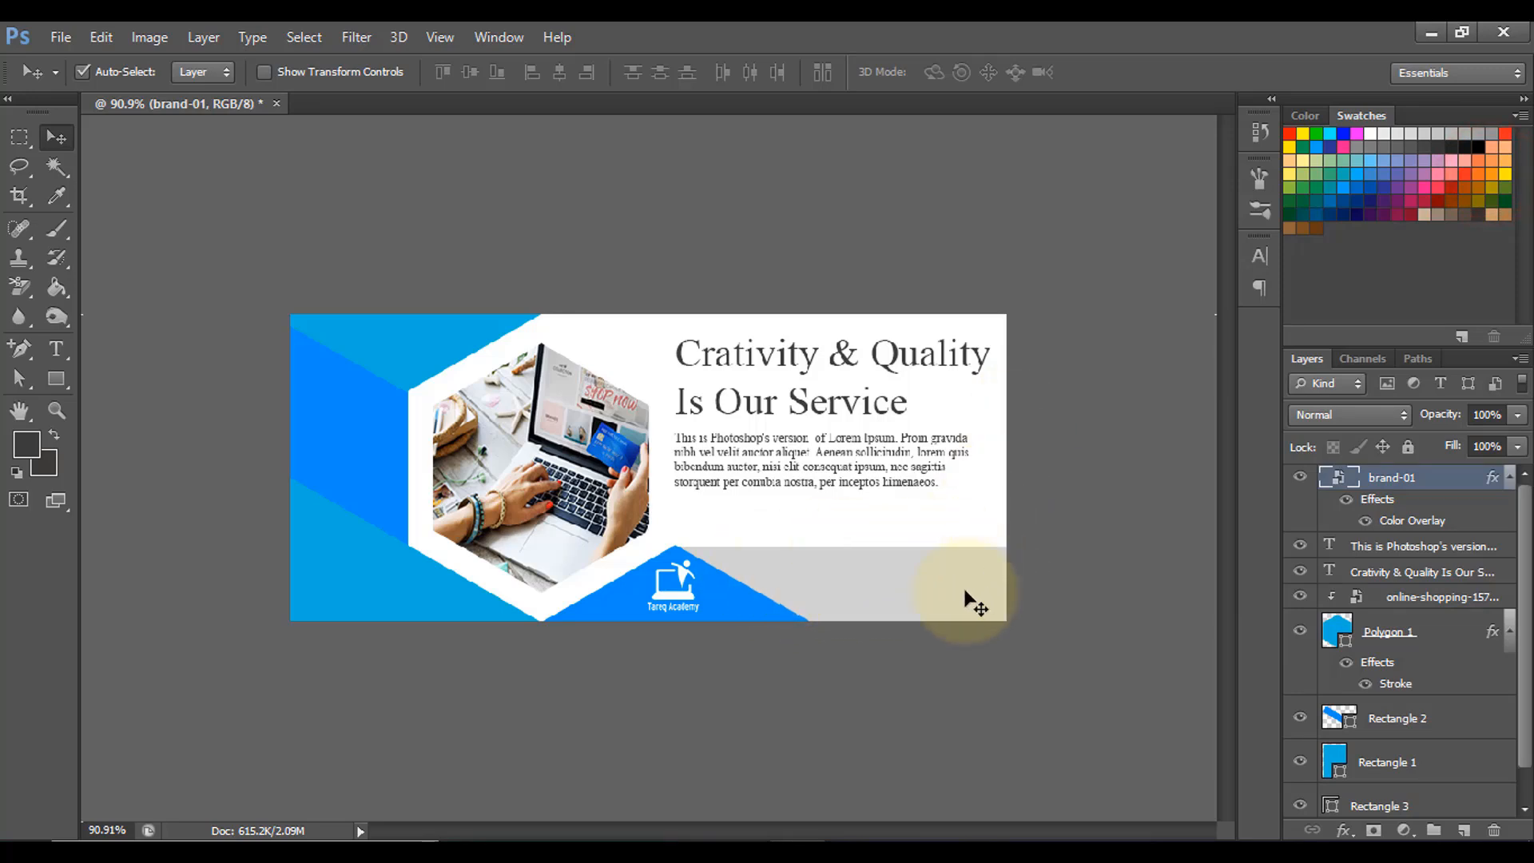
left_click(61, 349)
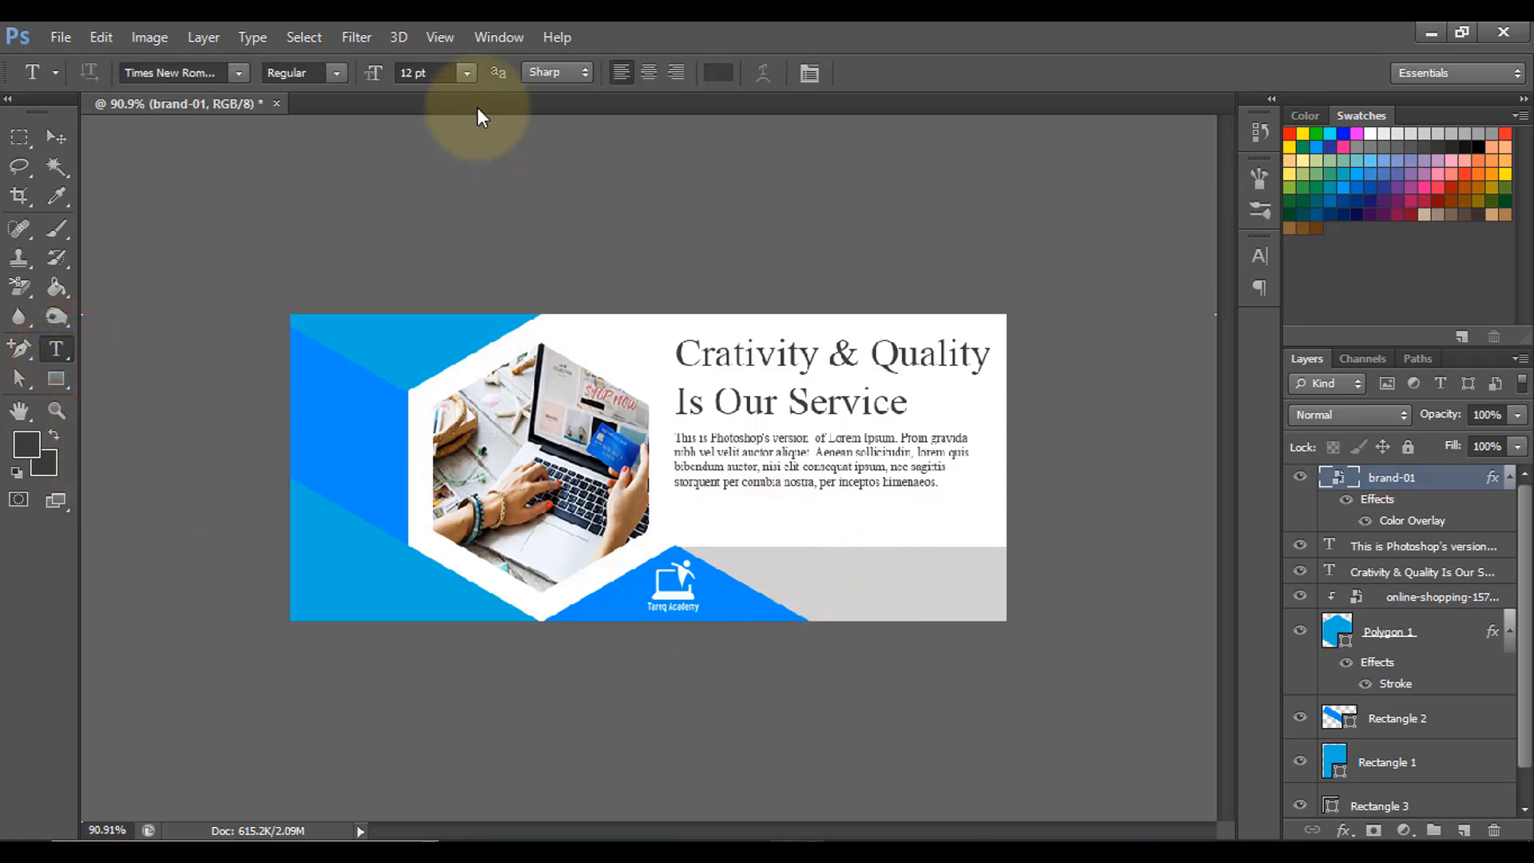
left_click(464, 67)
left_click(453, 327)
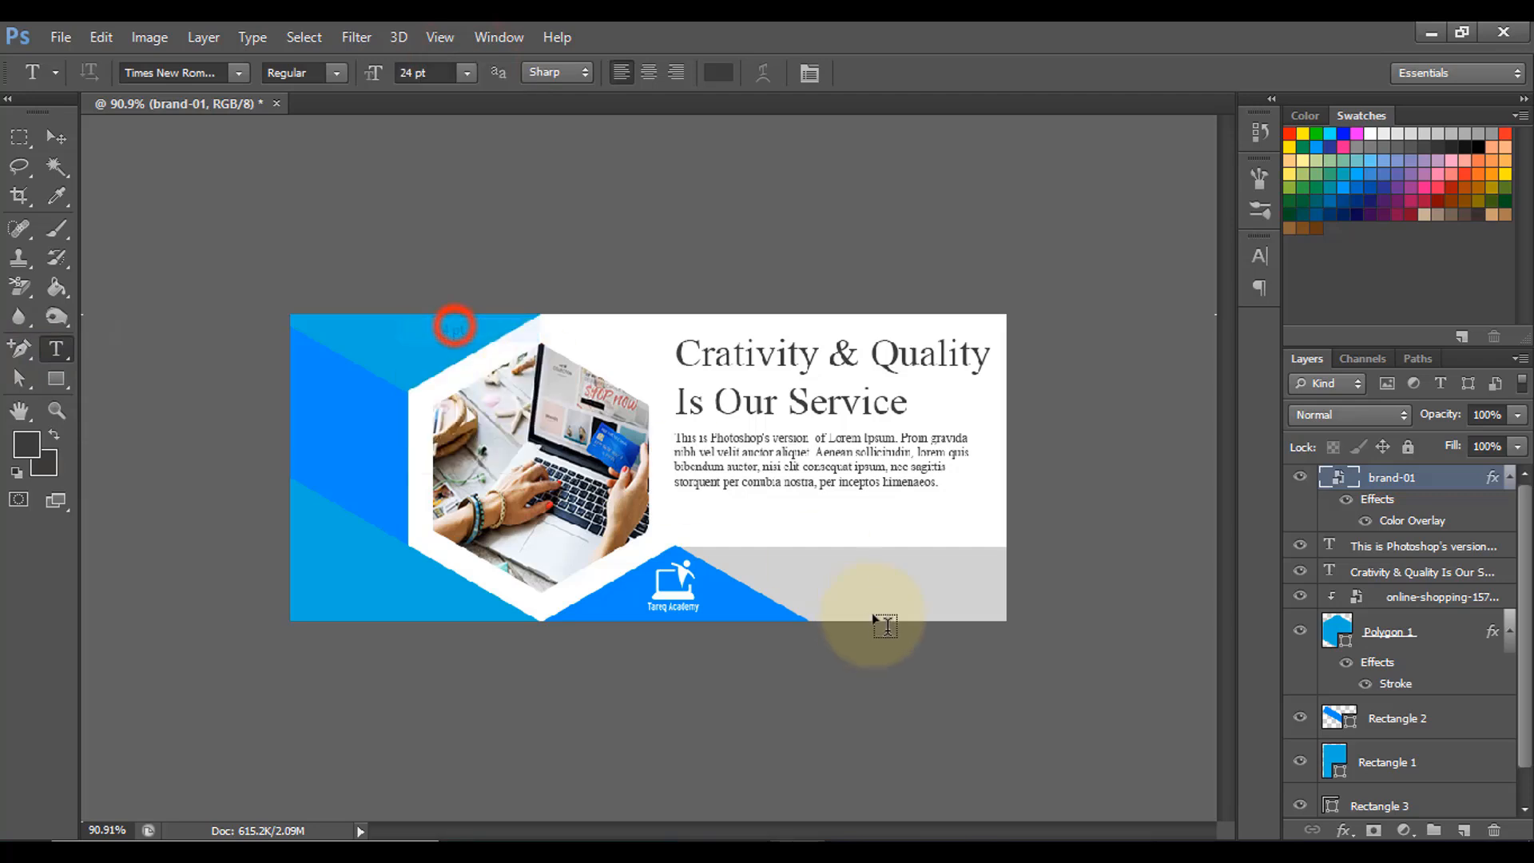
left_click(796, 583)
type("W")
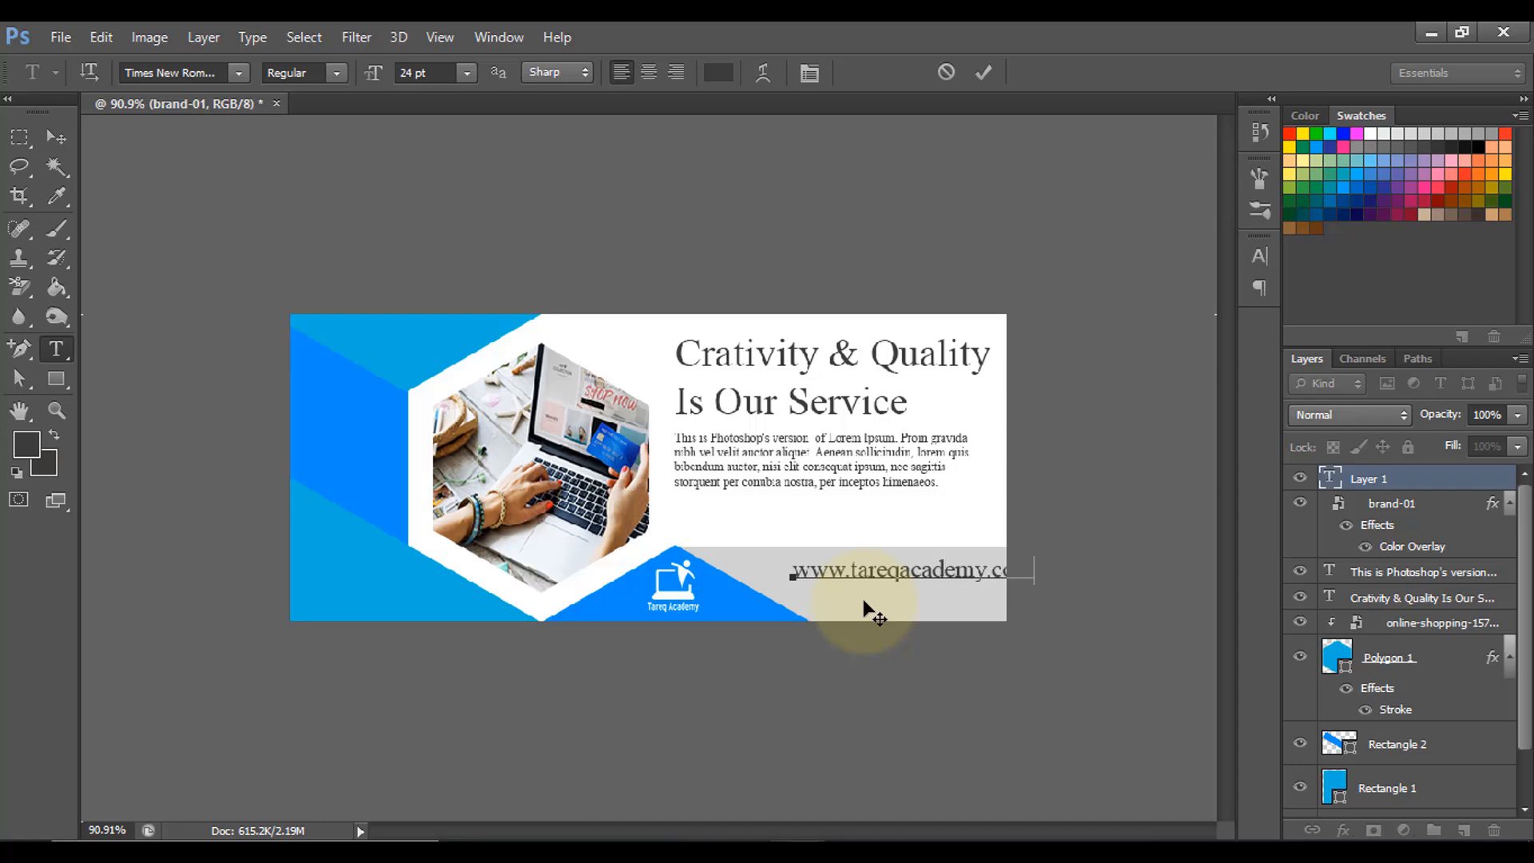
left_click(981, 73)
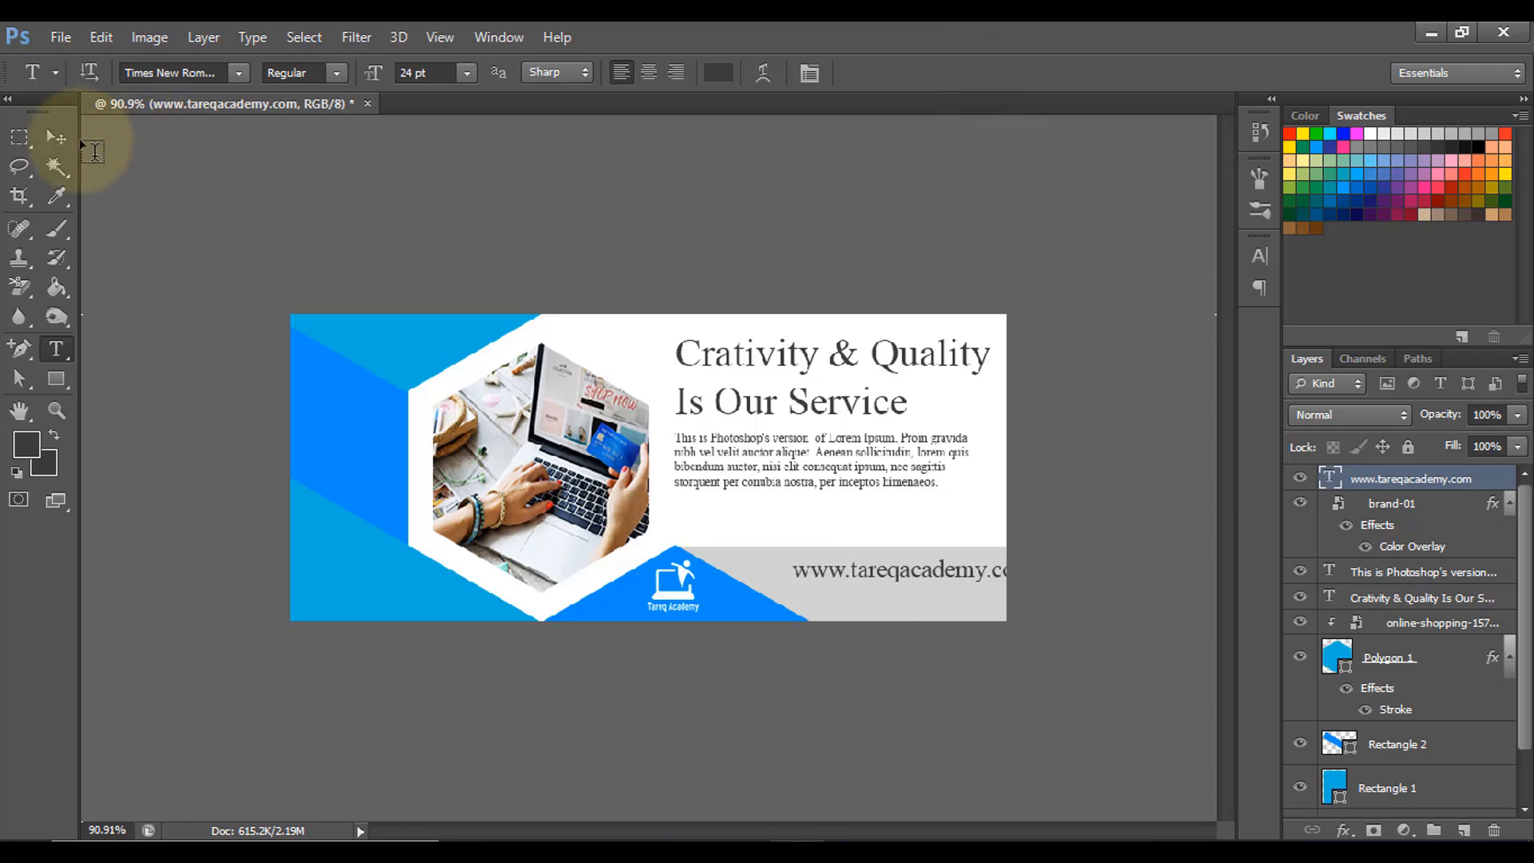
Scale the website text to about 86% width and 88% height and position it within the light grey strip.
left_click(55, 137)
left_click_drag(875, 570, 783, 570)
key("ctrl+t")
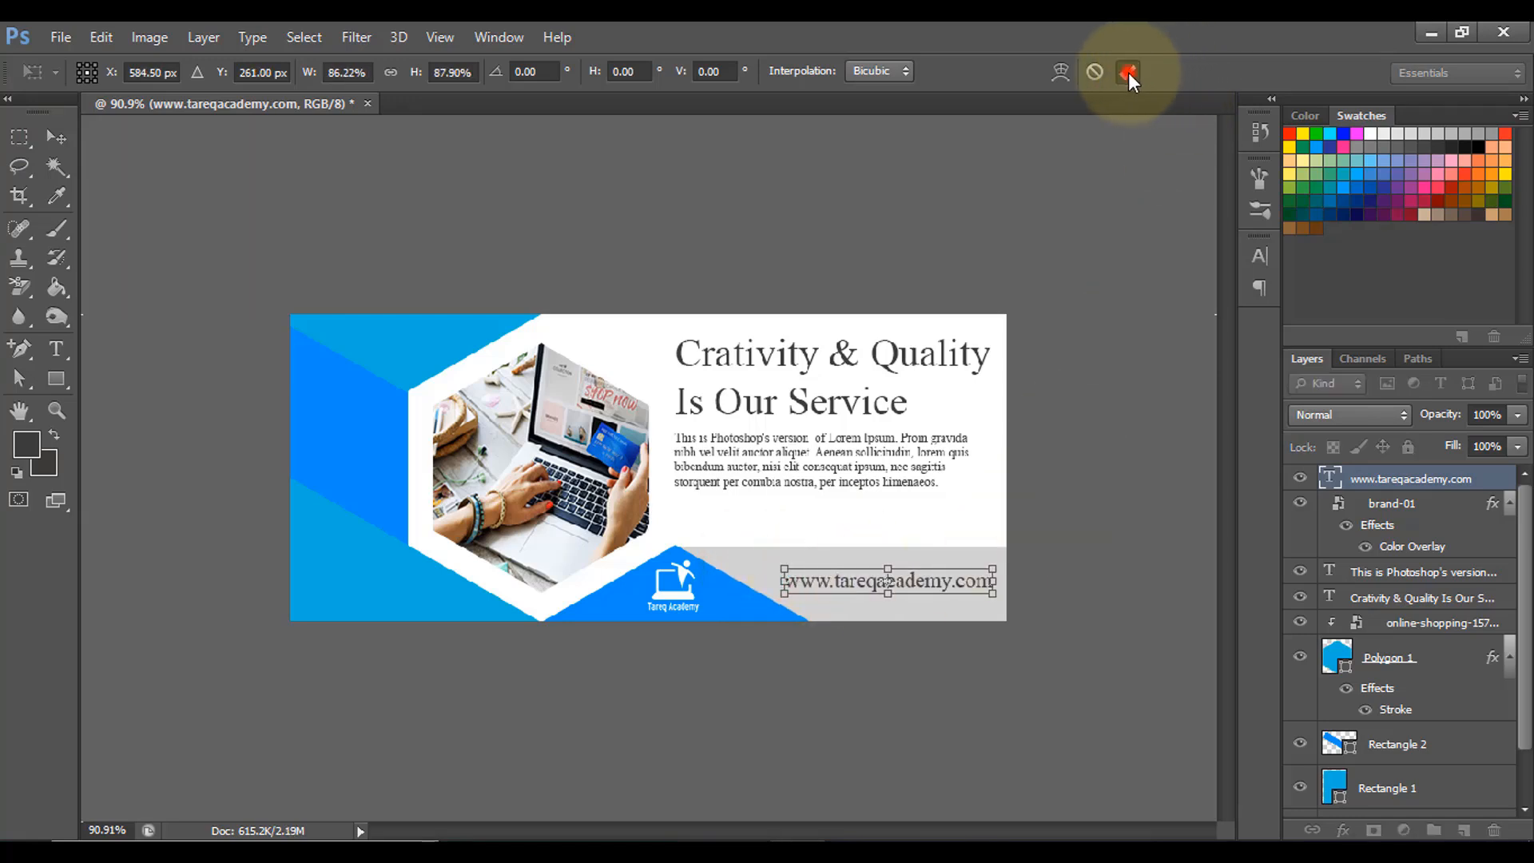
left_click(1128, 72)
left_click_drag(897, 589, 901, 589)
left_click(1143, 551)
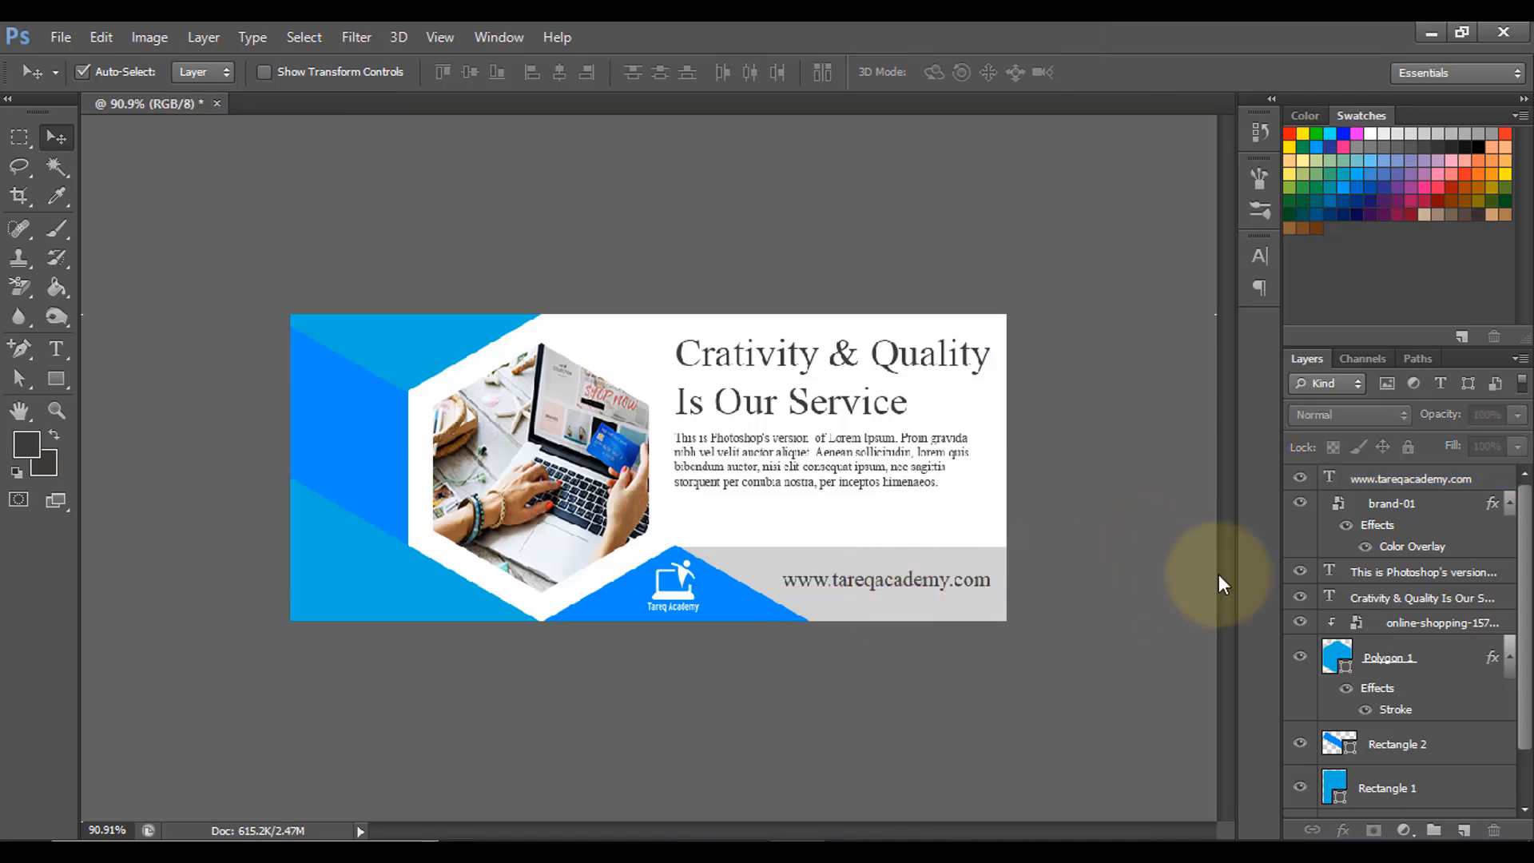